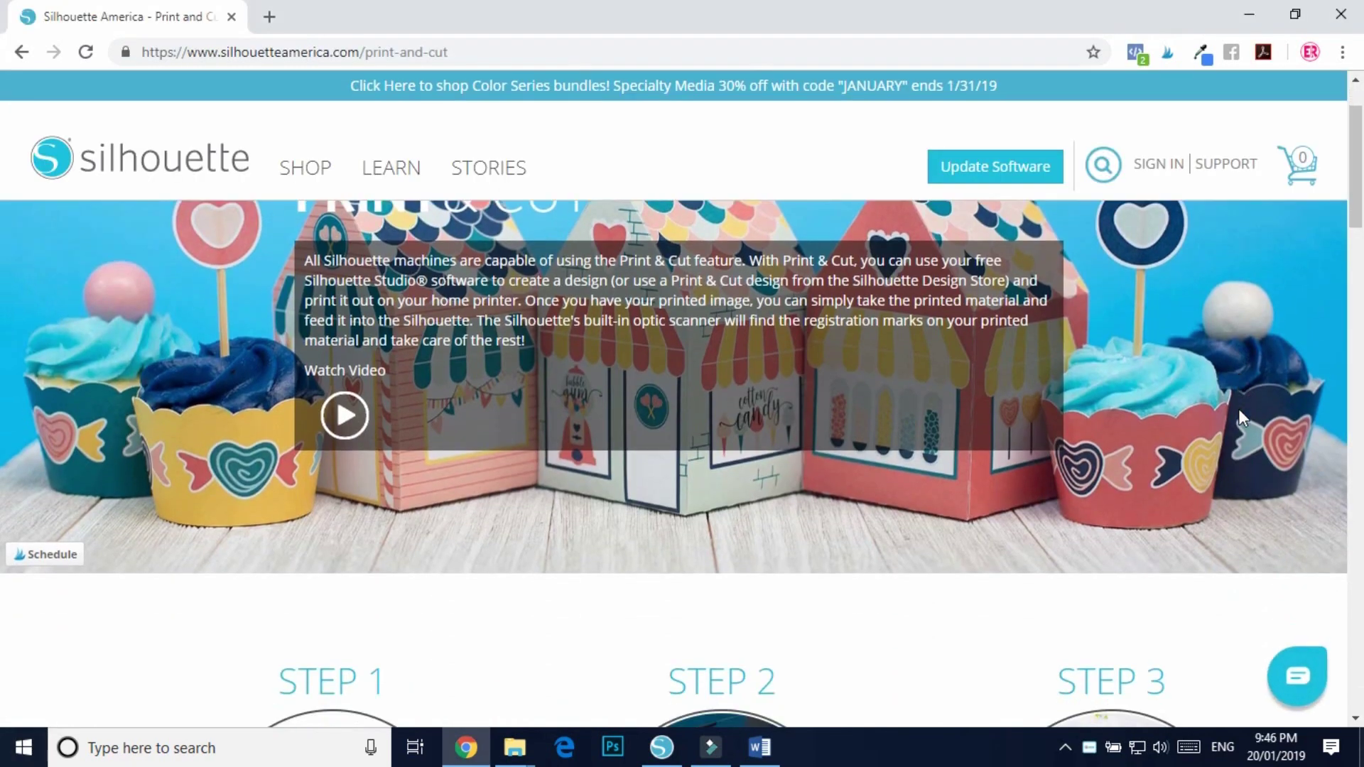
Read through the Silhouette Print & Cut page, covering its three steps, project ideas, required equipment and materials.
scroll(1238, 410, down, 3)
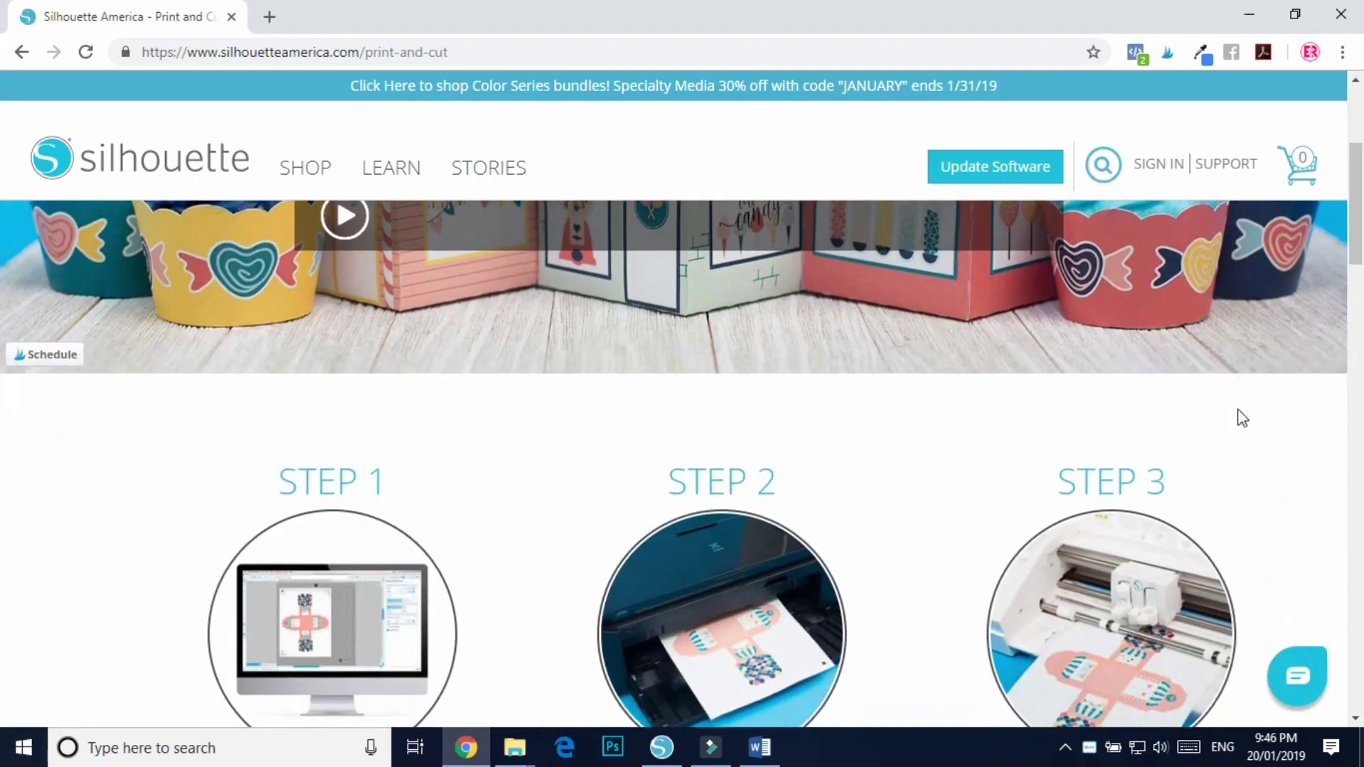
scroll(1243, 417, down, 3)
scroll(1248, 409, down, 2)
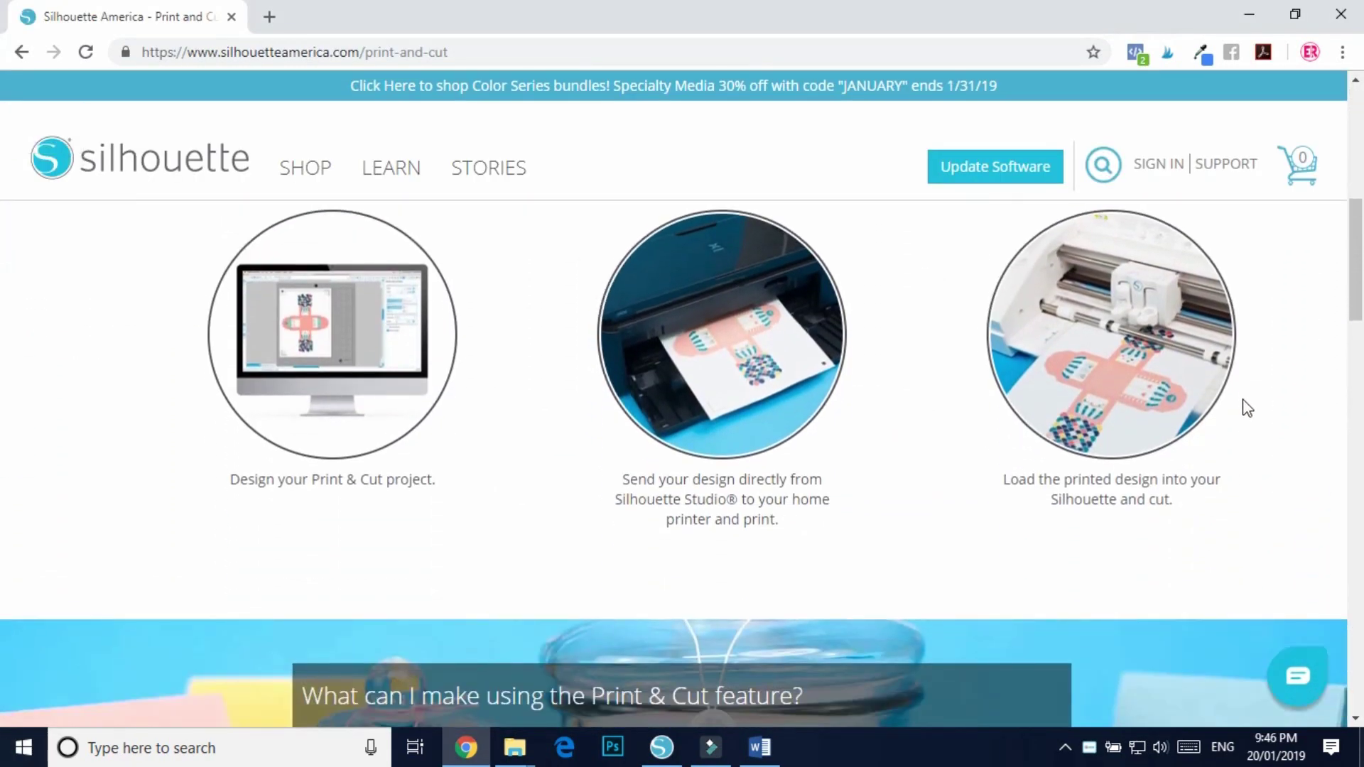
scroll(1247, 408, down, 5)
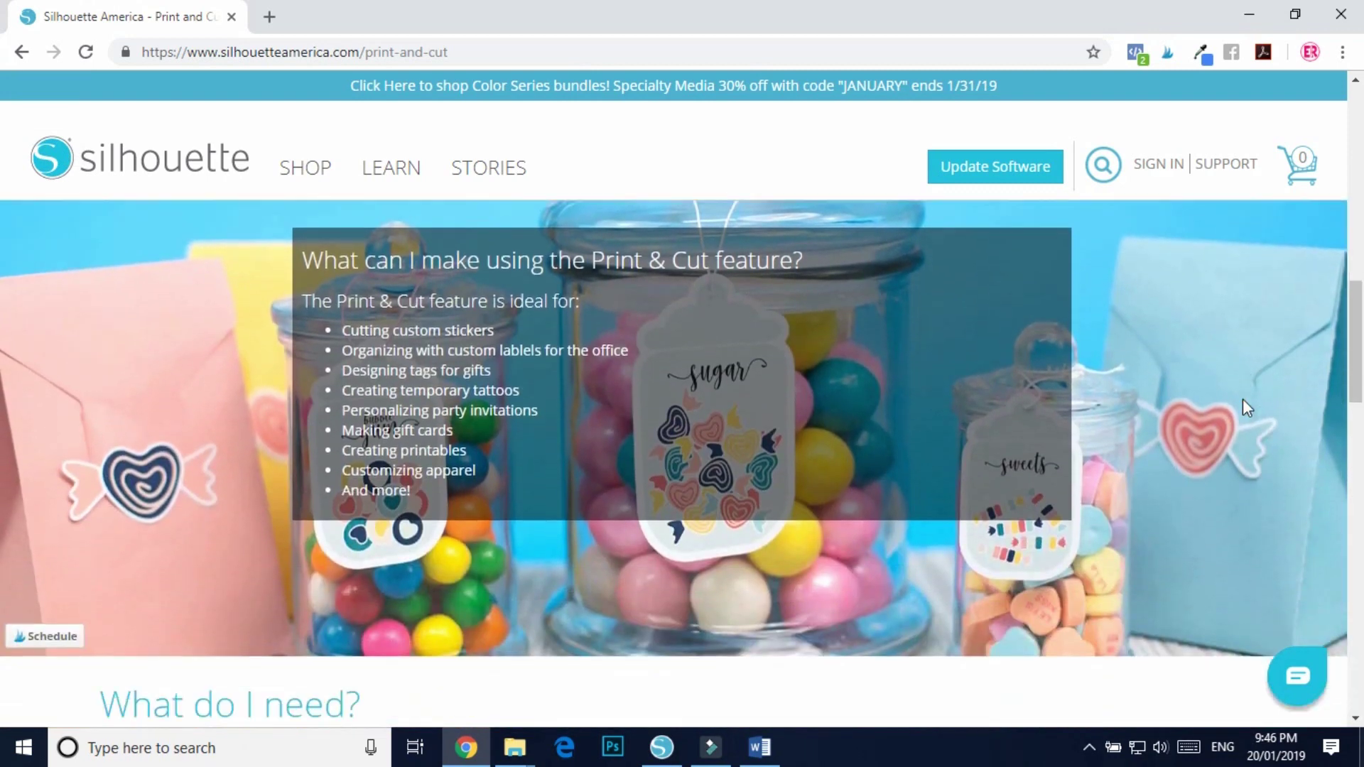
scroll(1247, 408, down, 3)
scroll(1244, 407, down, 4)
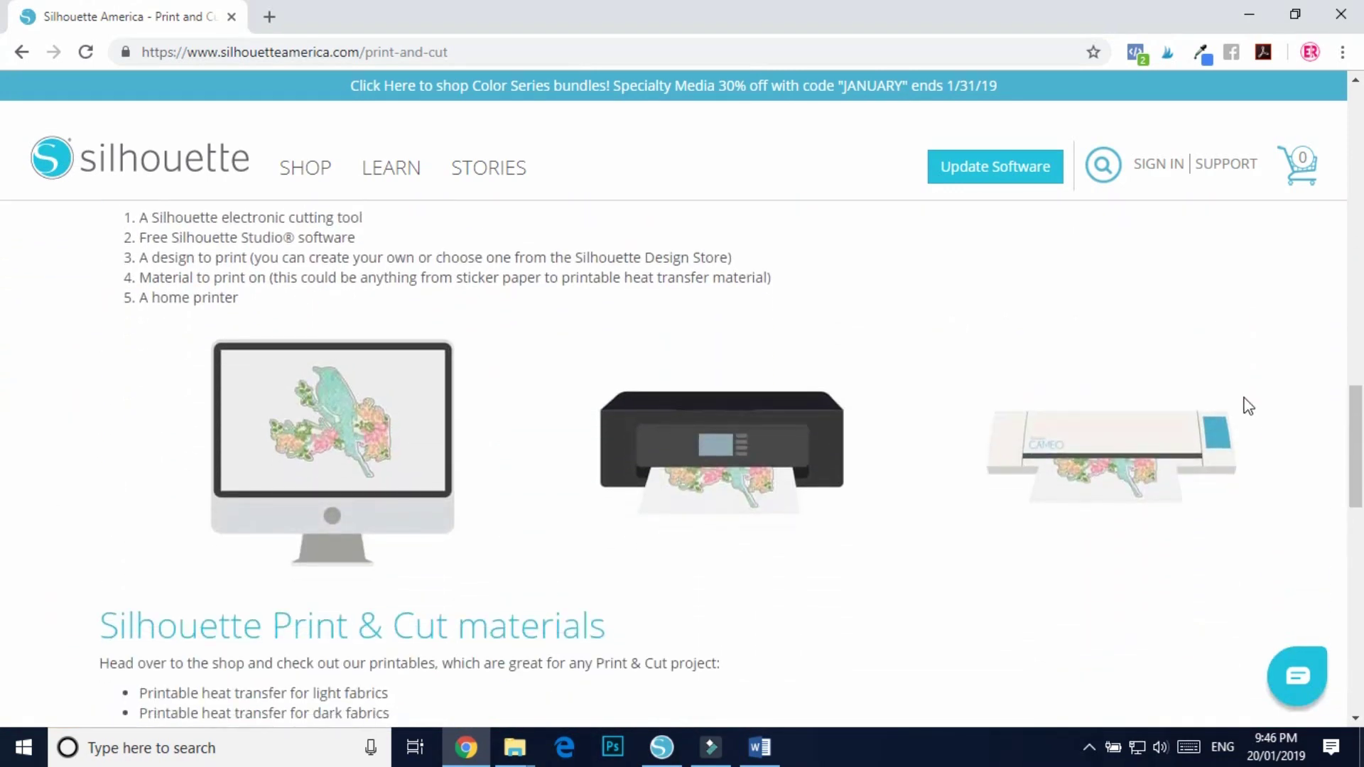
scroll(1303, 588, down, 4)
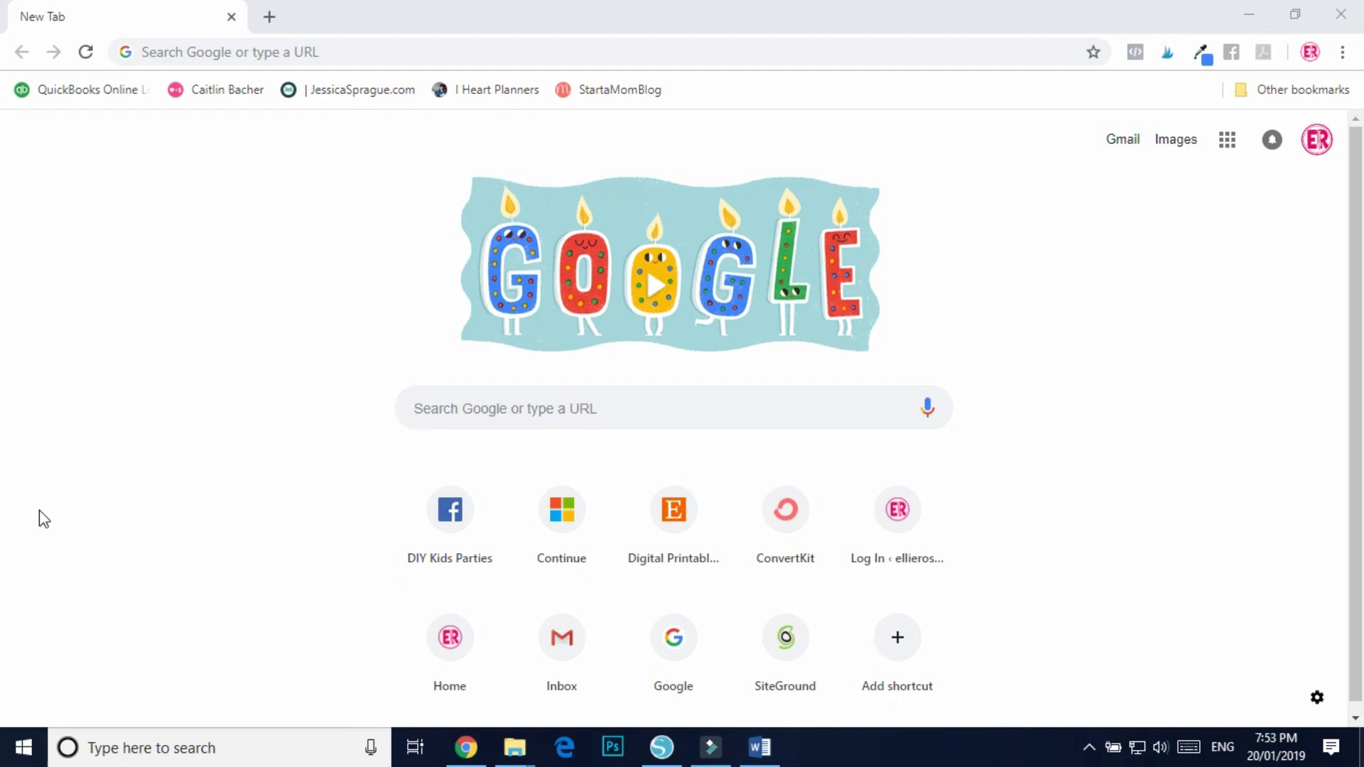
Search Google for SILHOUETTE STUDIO and open the Silhouette America software downloads page.
click(356, 52)
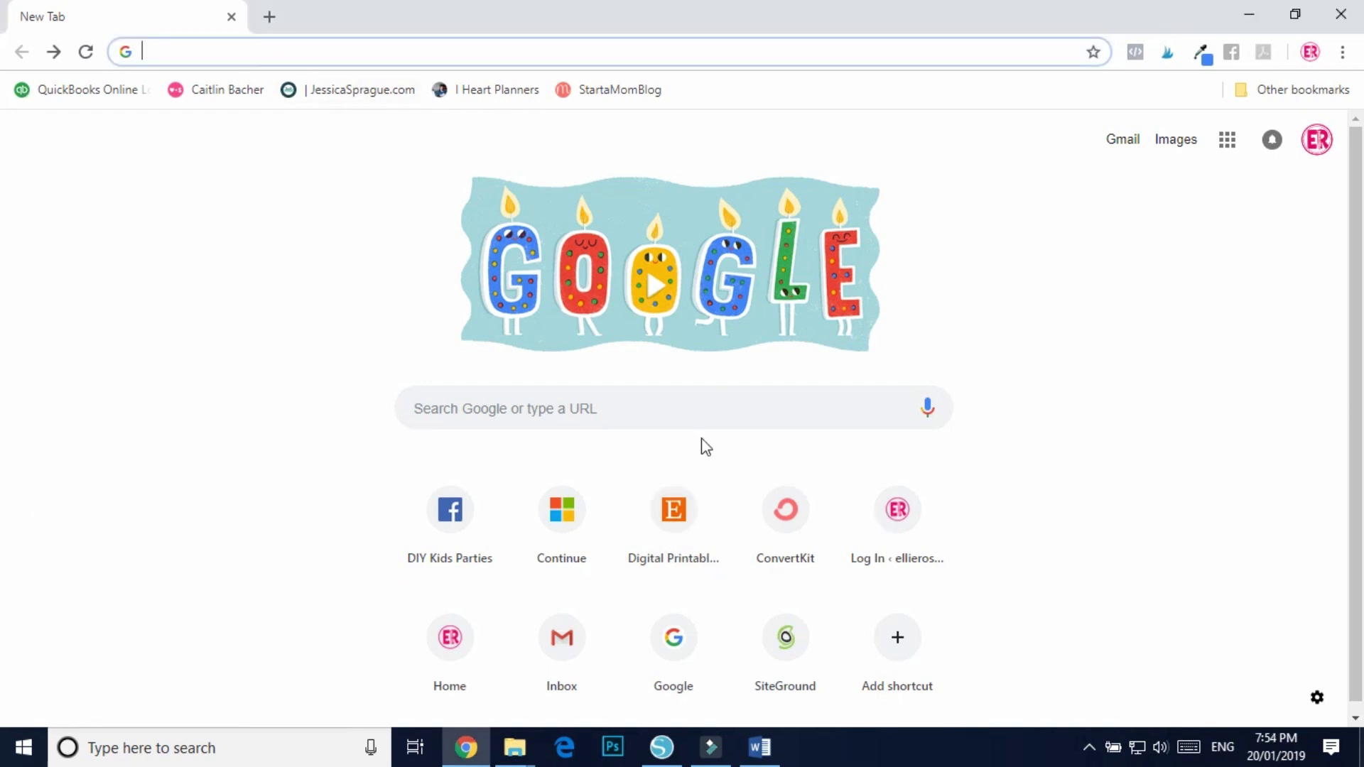
click(644, 419)
text(SILH)
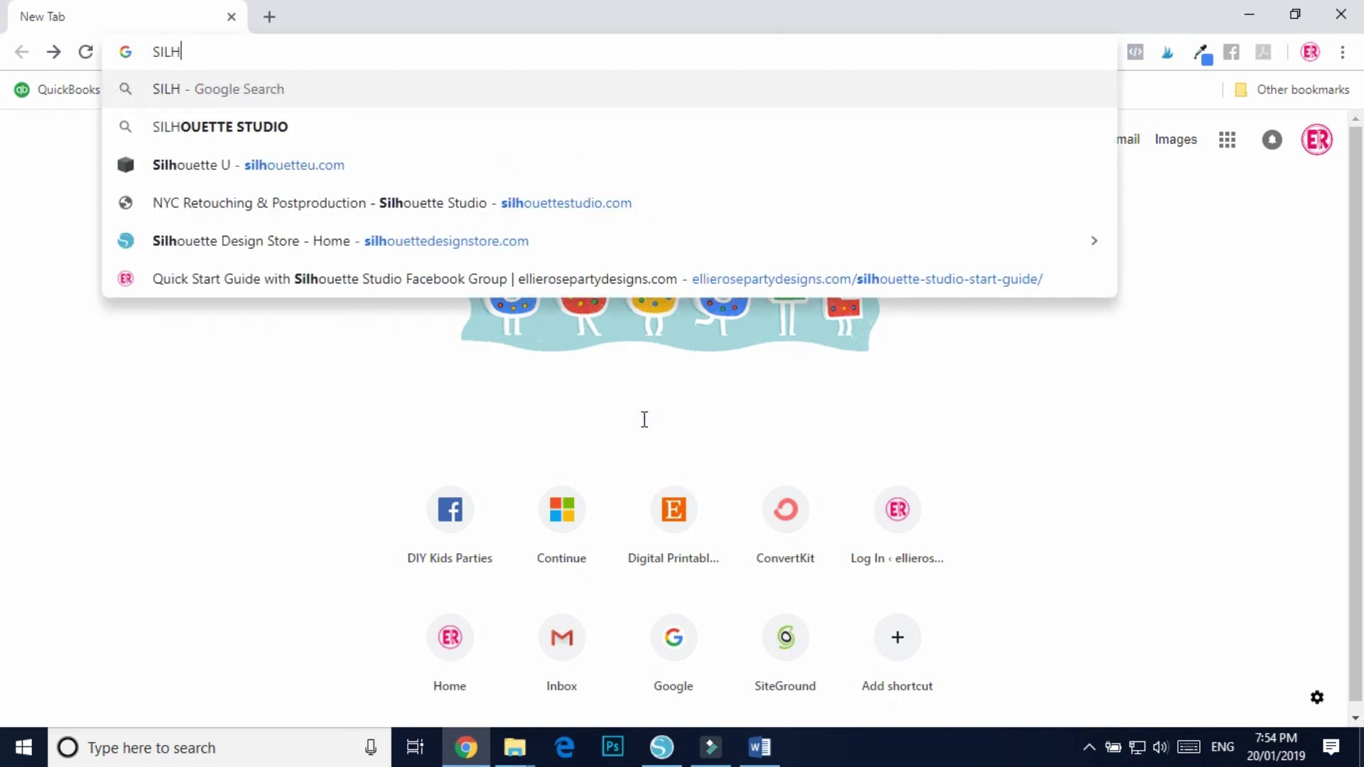
text(OUETTE STUDIO)
key(Return)
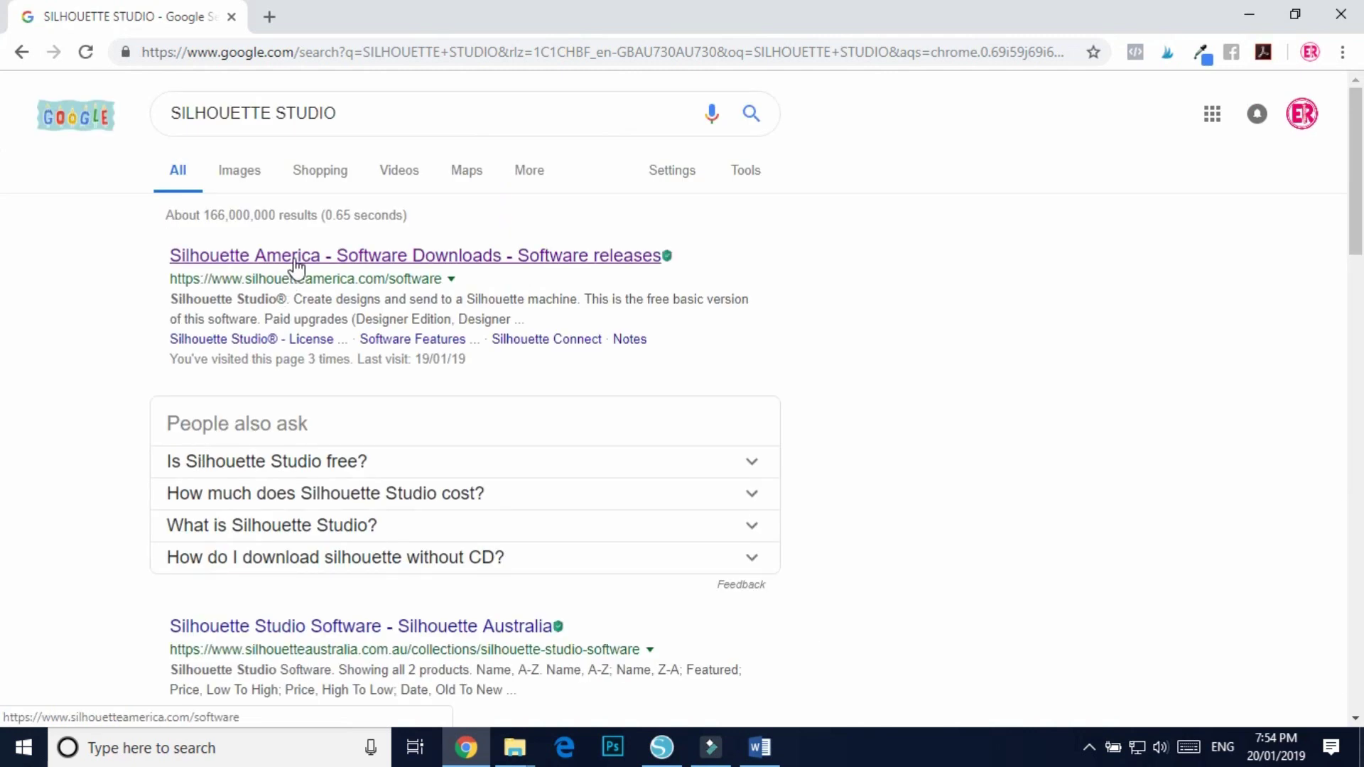
click(297, 267)
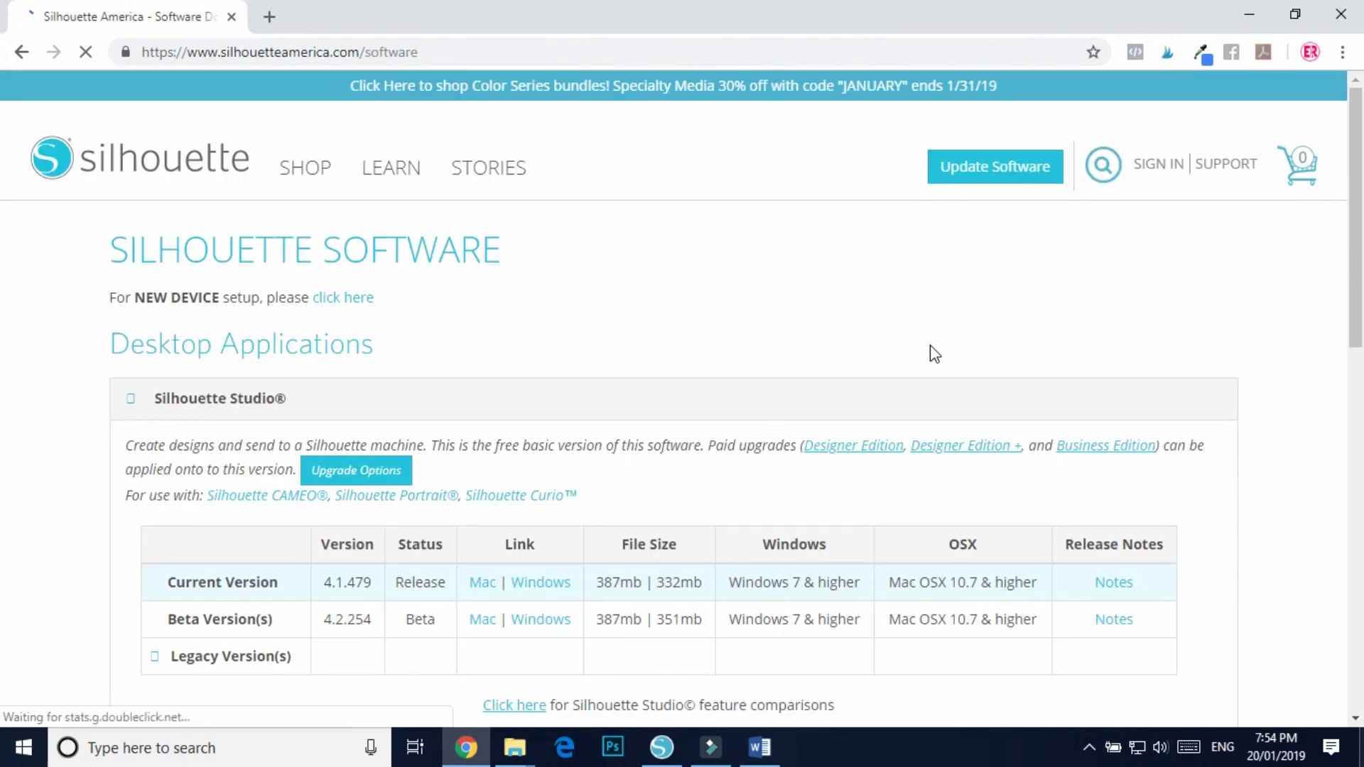
scroll(140, 420, down, 1)
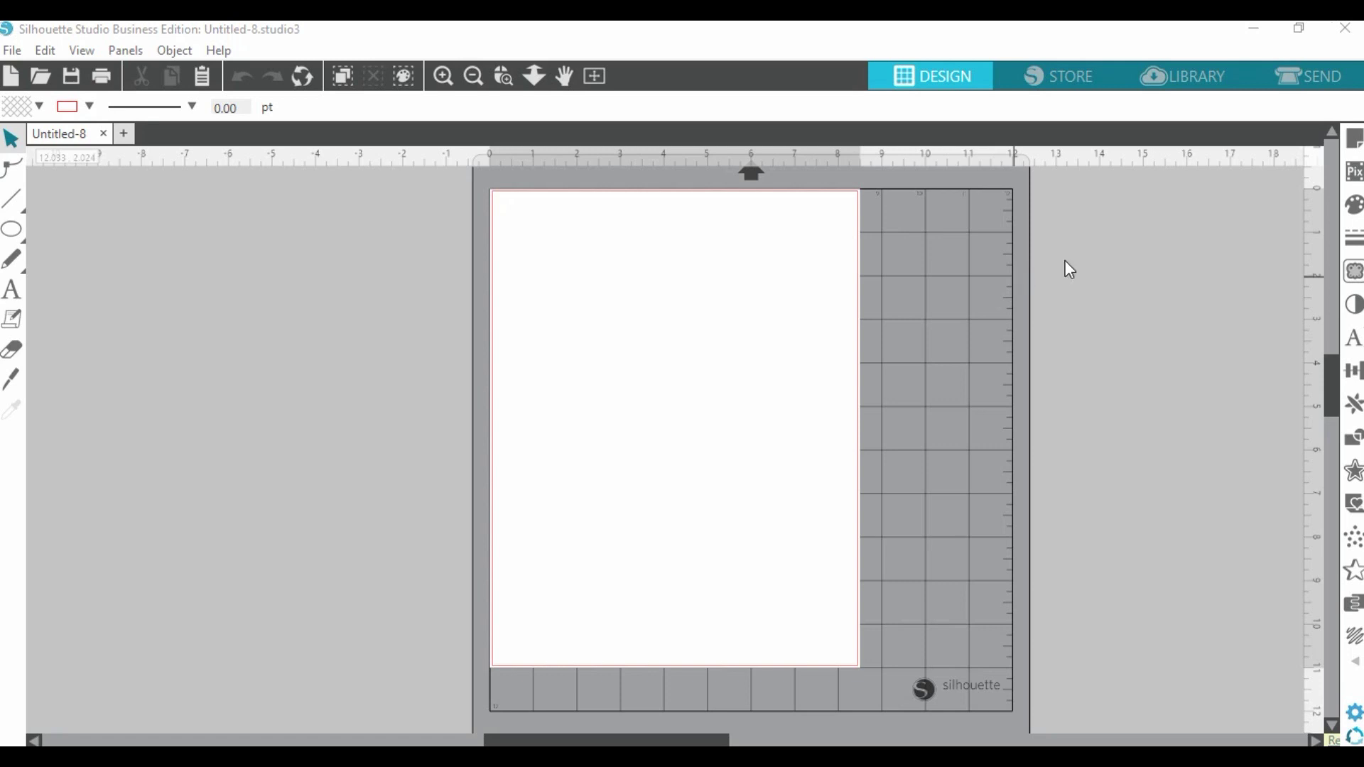
Inspect the page size options in Silhouette Studio's Page Setup and close it without changes.
click(1354, 142)
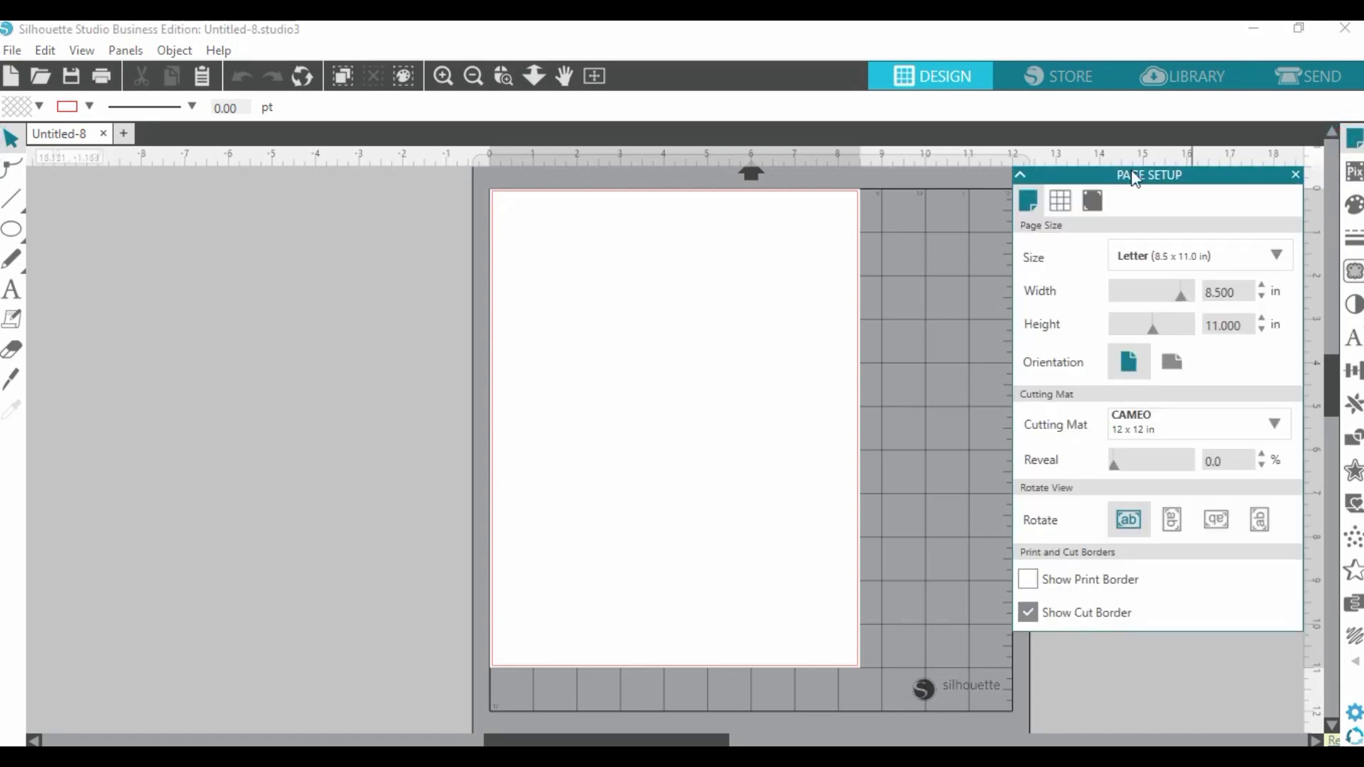
click(1150, 262)
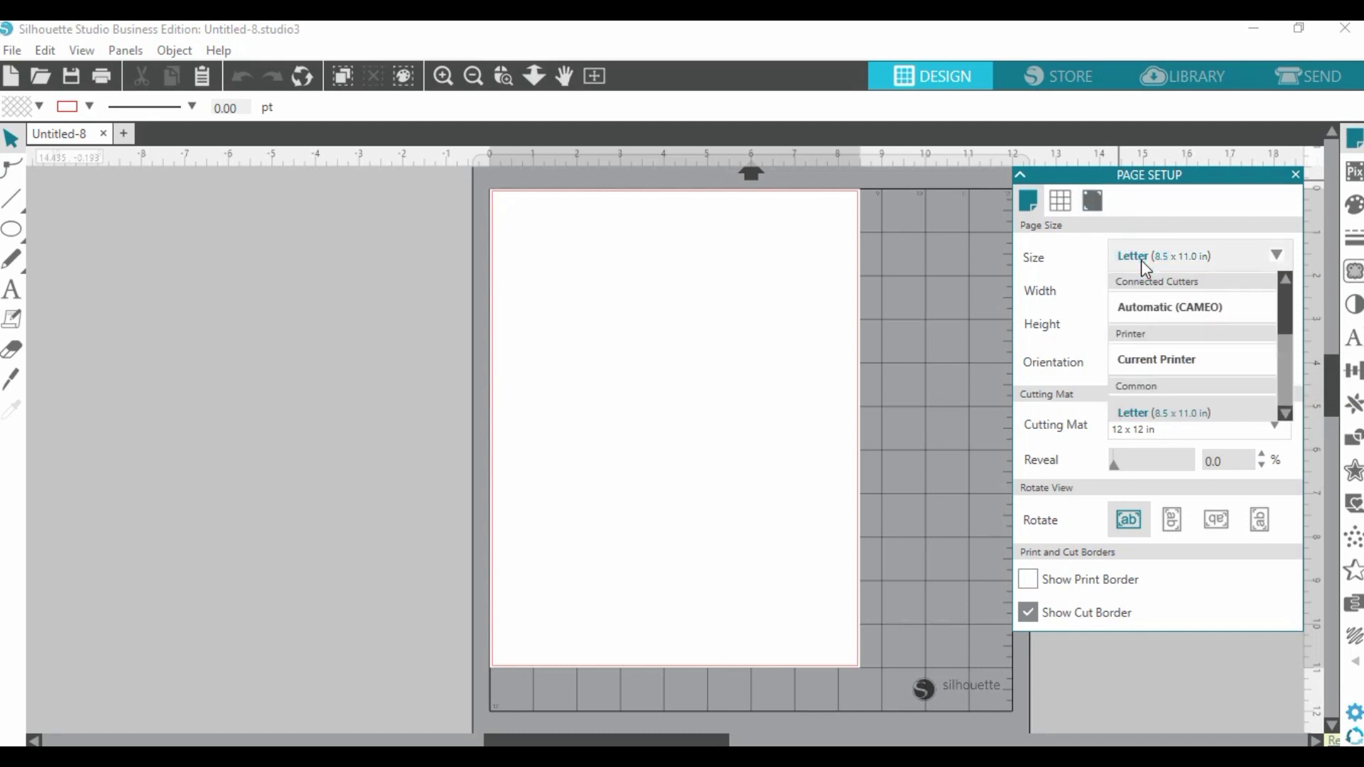
click(1295, 174)
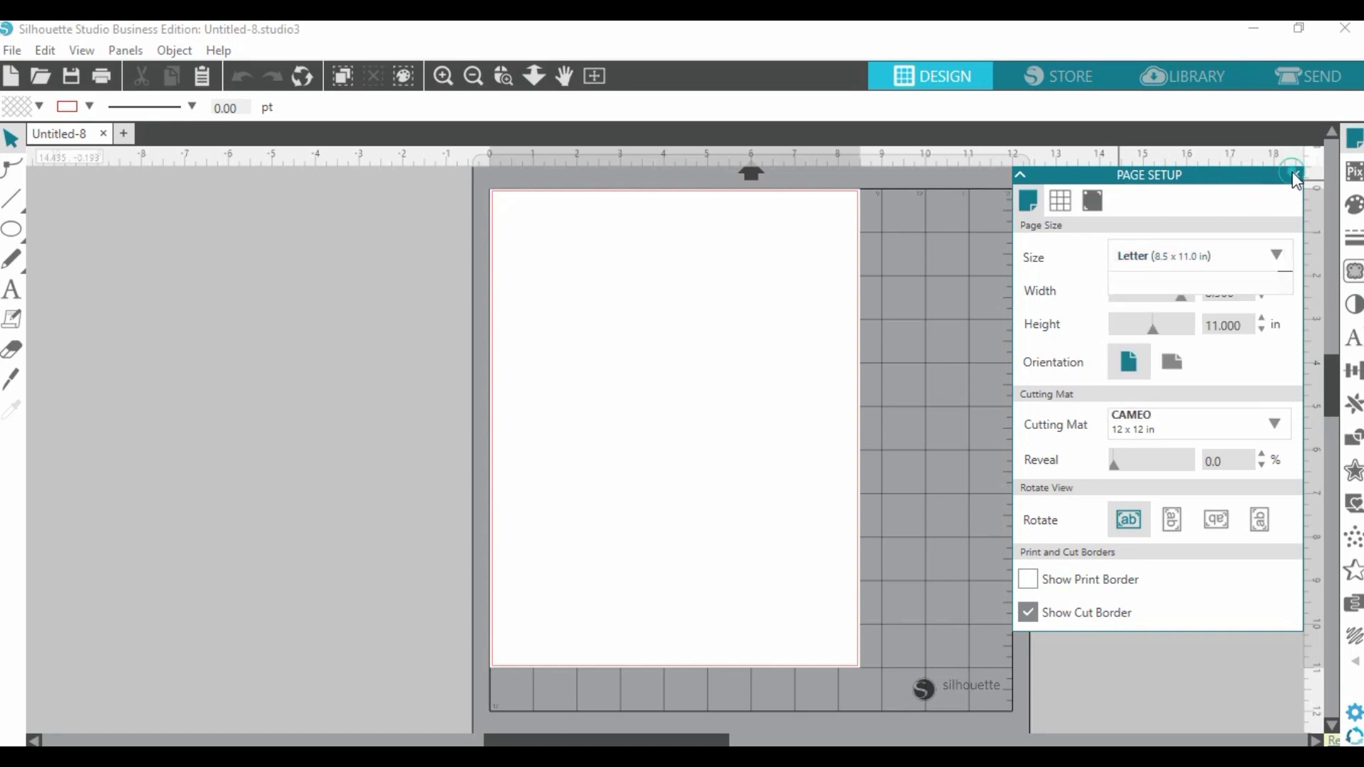
click(1295, 175)
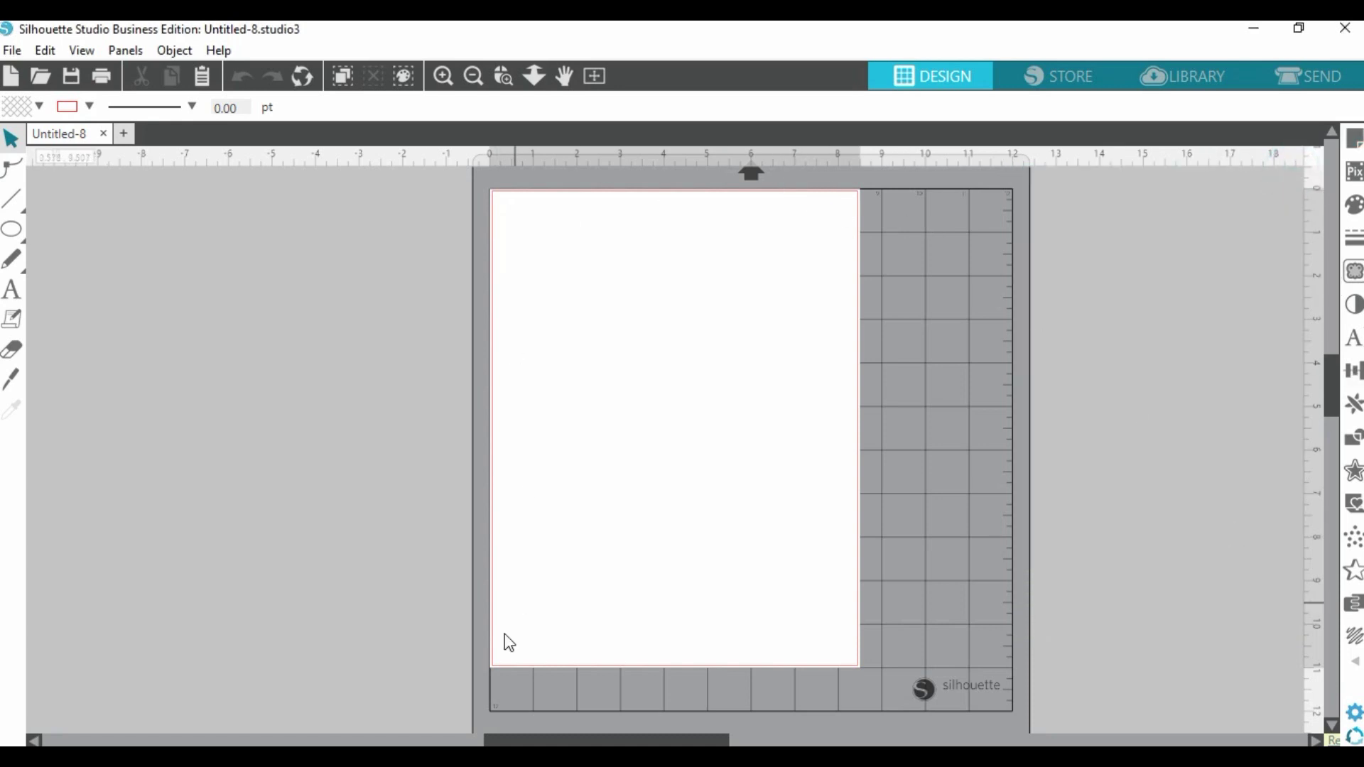
scroll(1206, 448, up, 1)
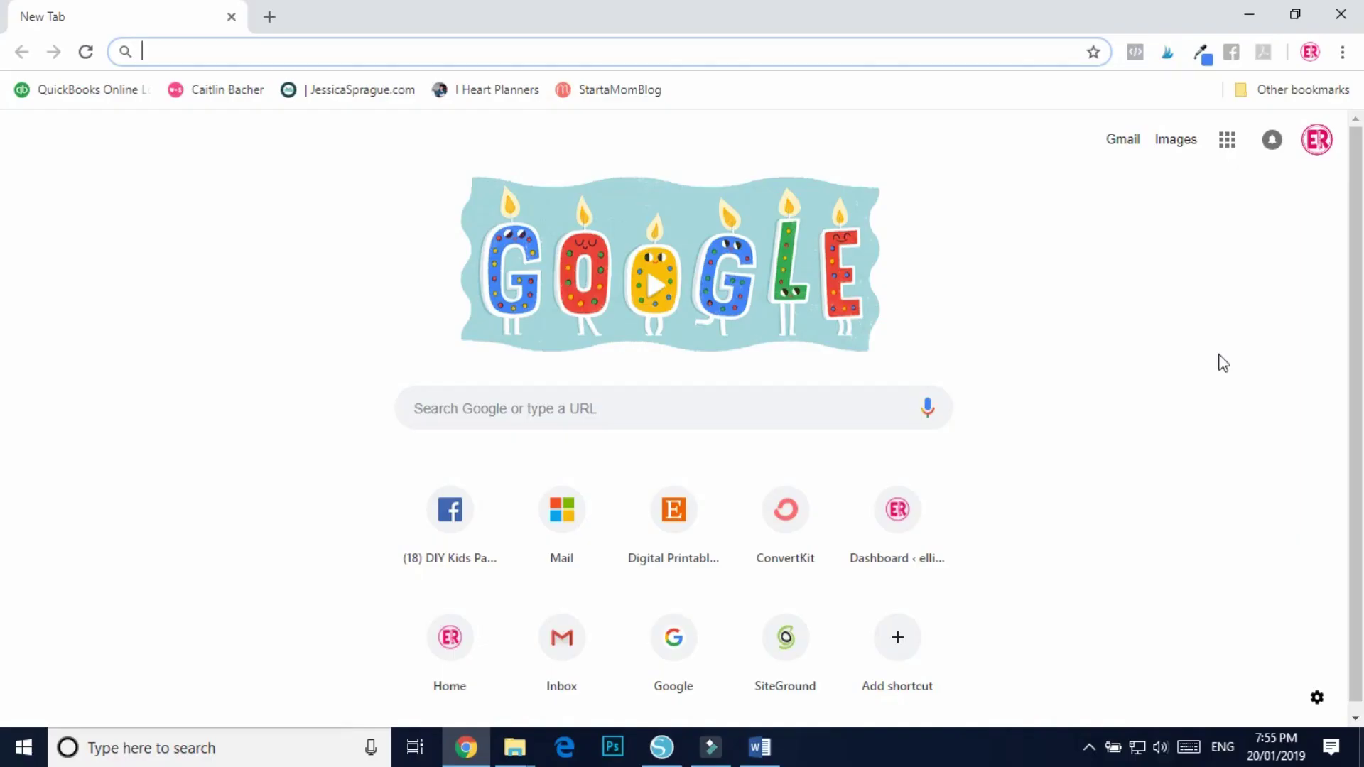
Go to the Etsy website in Chrome and search it for SHARK CLIPART.
text(E)
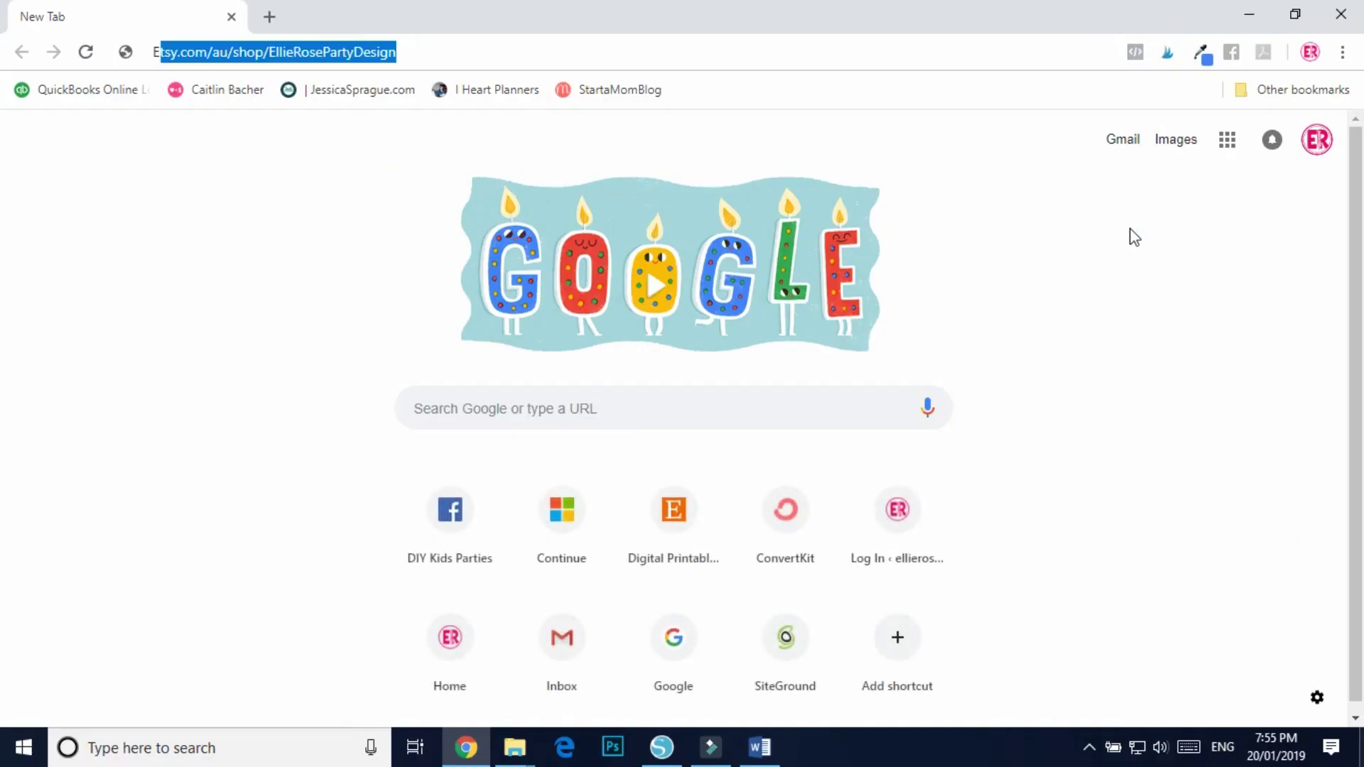
text(tsy)
key(Return)
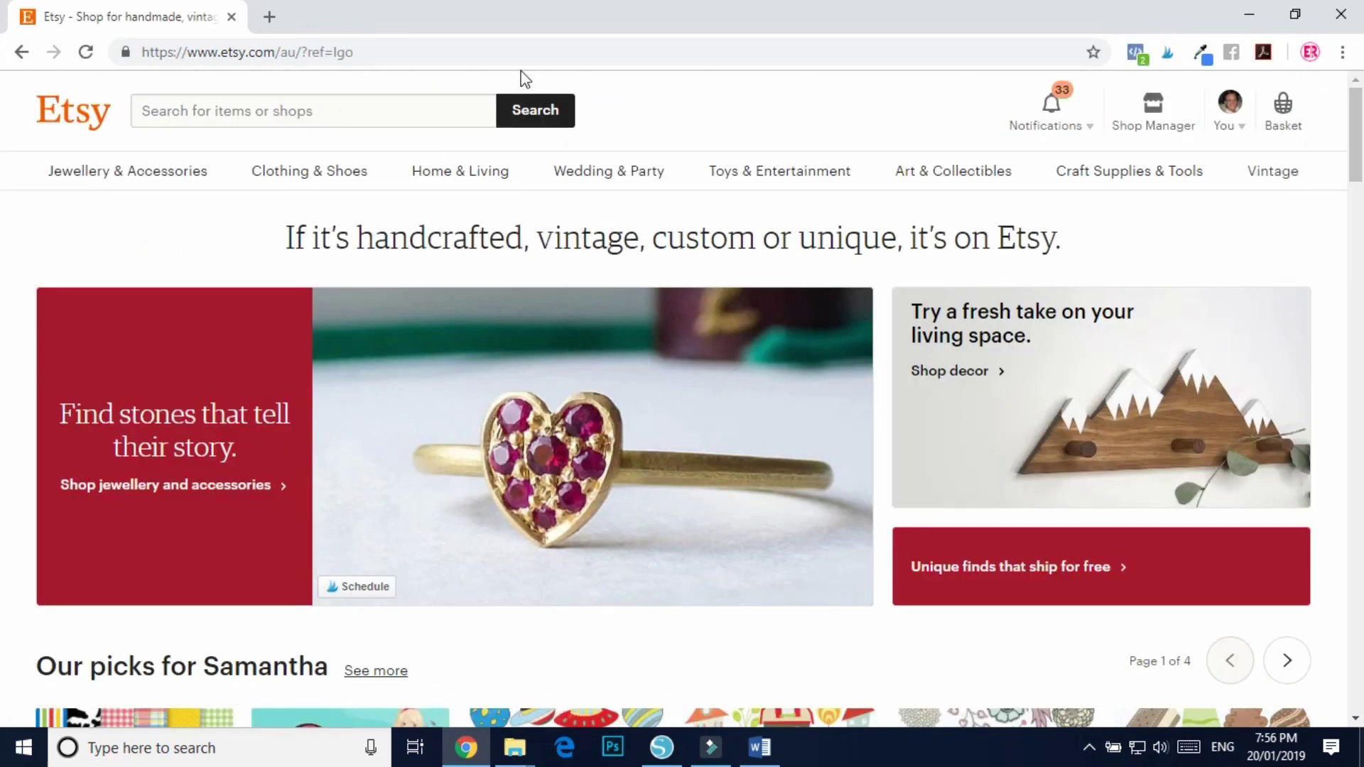
click(190, 111)
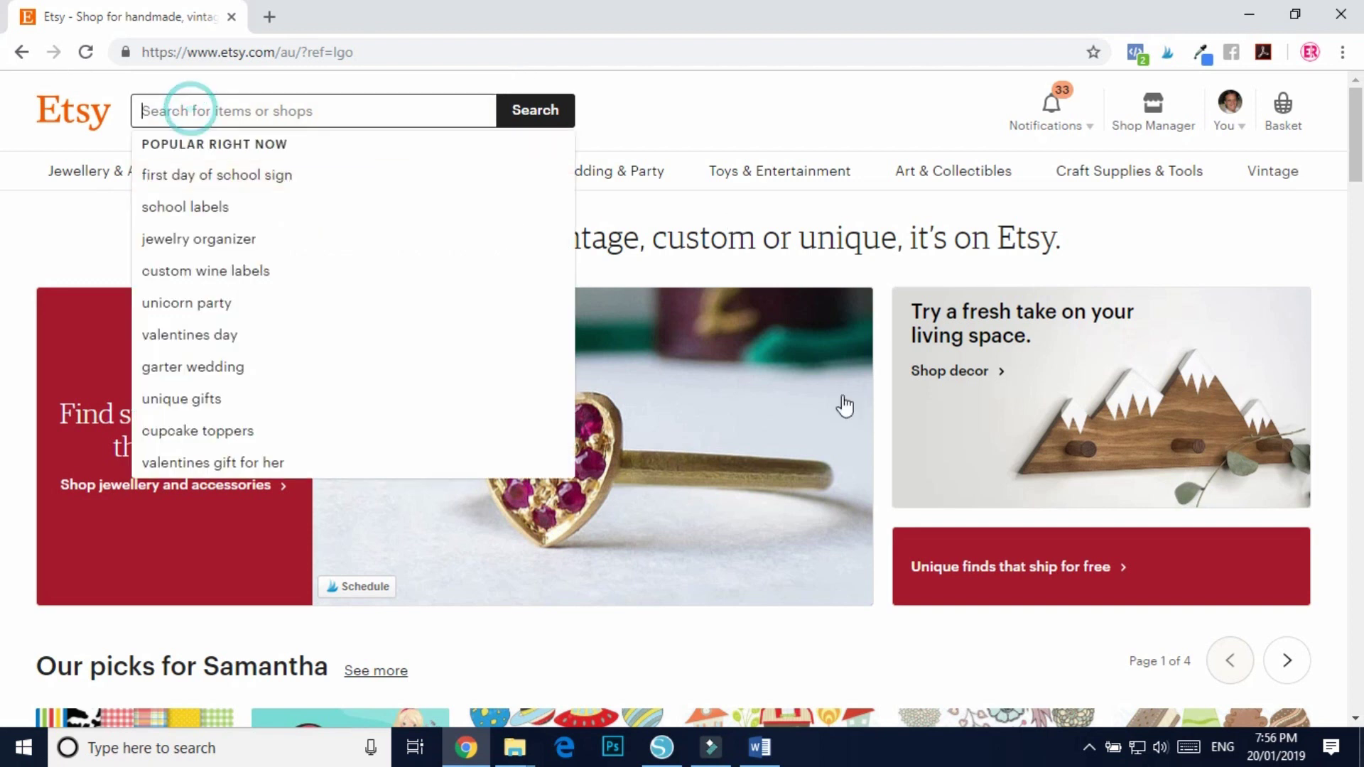
click(70, 183)
text(SHARK CLIPART)
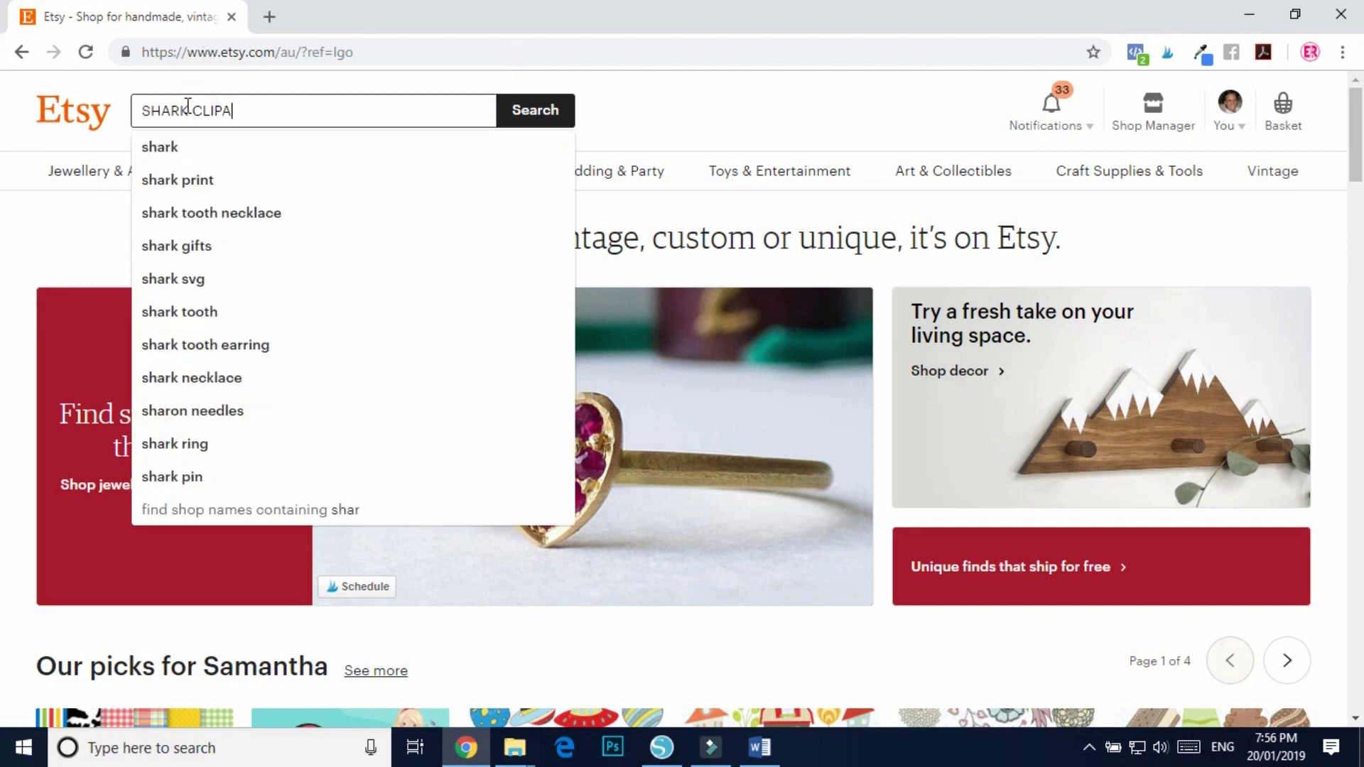
key(Return)
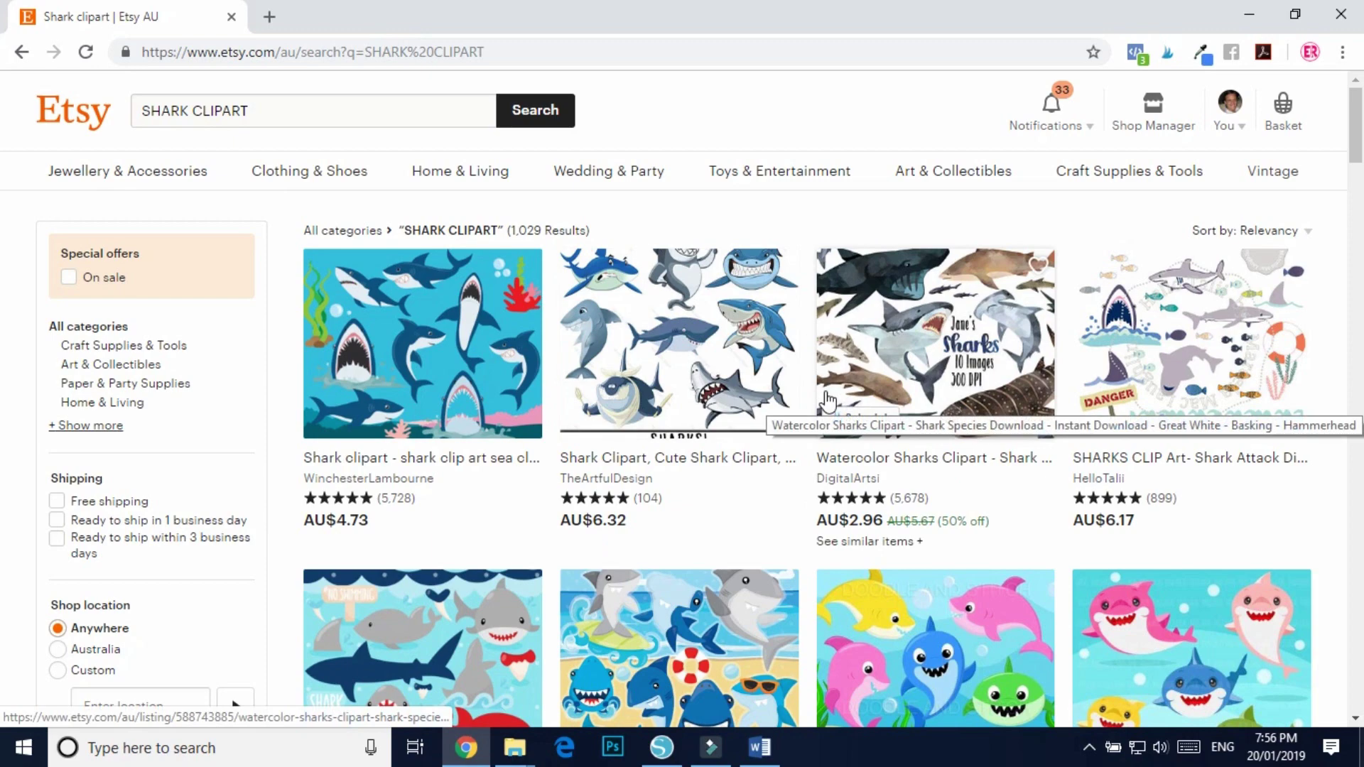
Open the BUY20GET10 shark clipart listing by Prettygrafikdesign from the results and review its images and description.
scroll(828, 402, down, 2)
scroll(828, 402, down, 5)
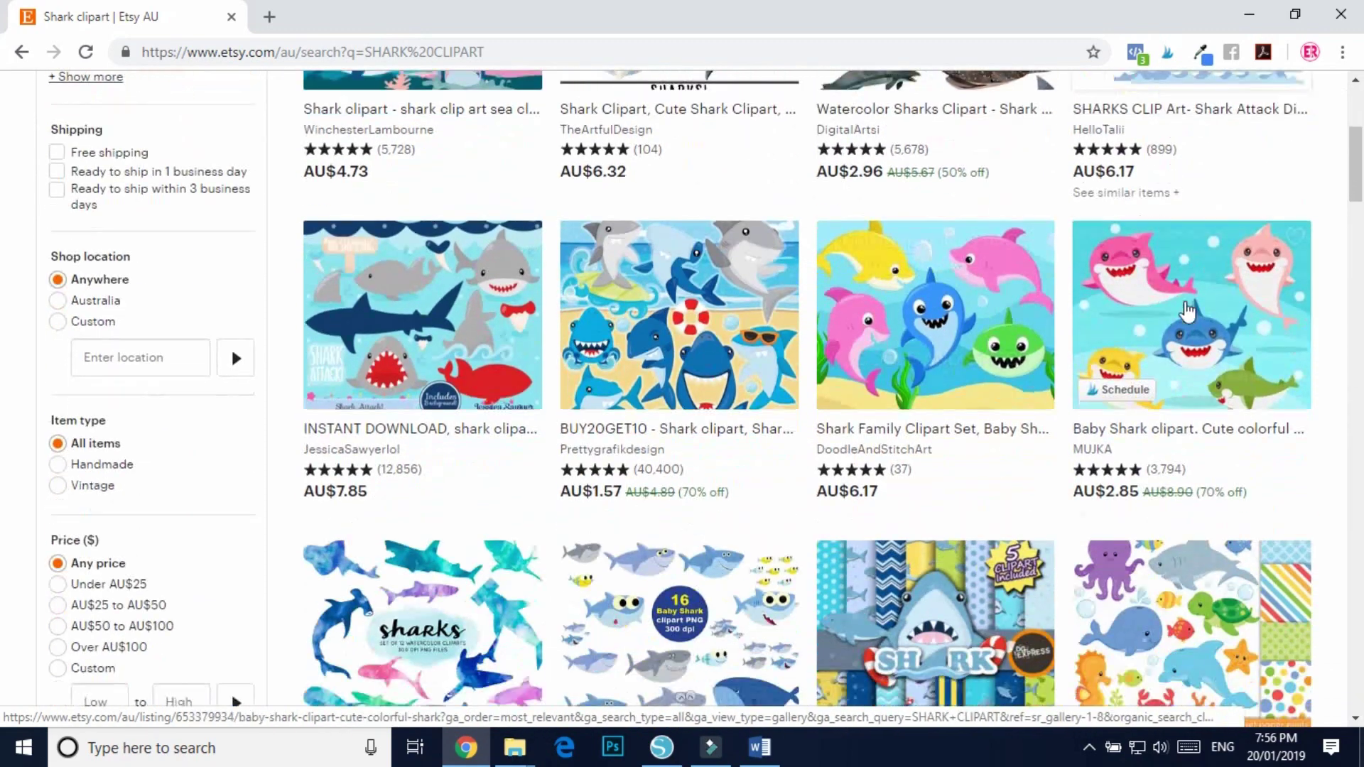
scroll(1176, 510, up, 3)
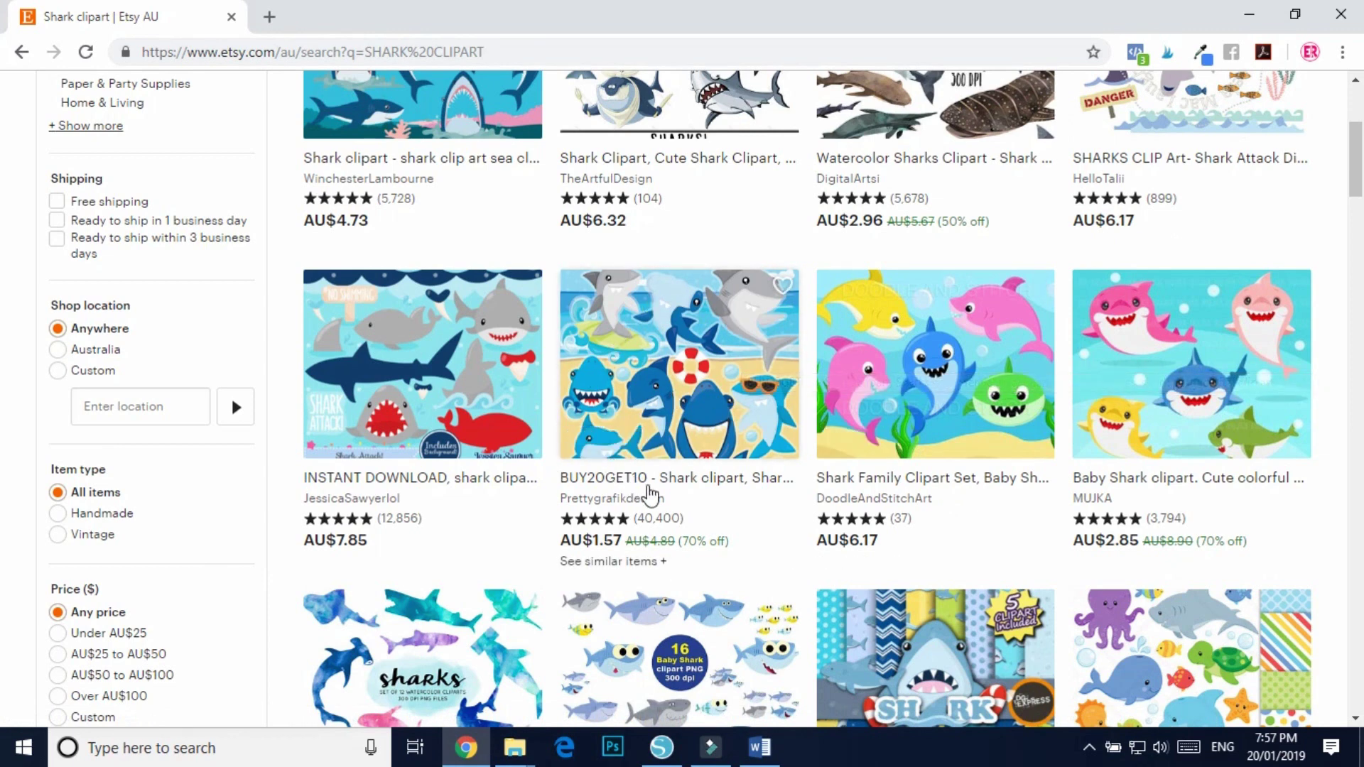
click(631, 478)
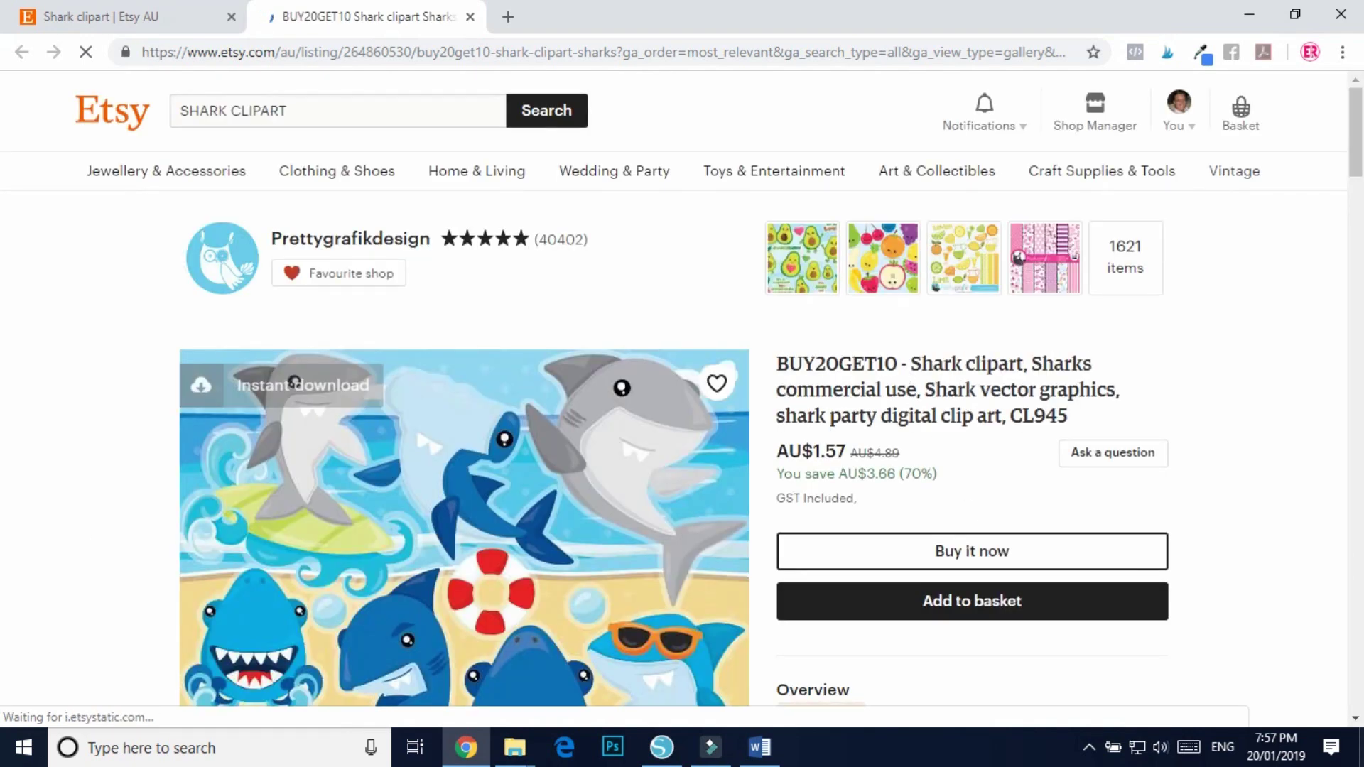
scroll(1098, 465, down, 10)
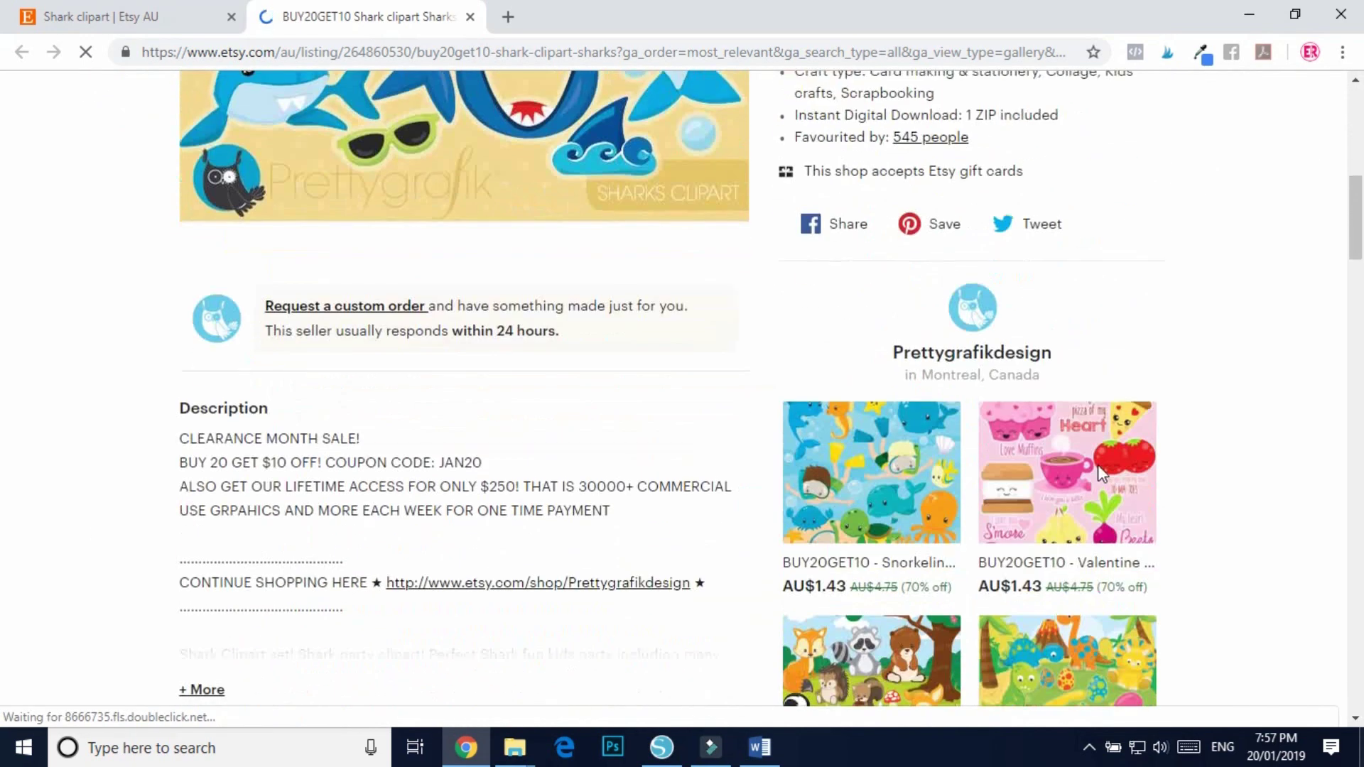
scroll(707, 410, up, 7)
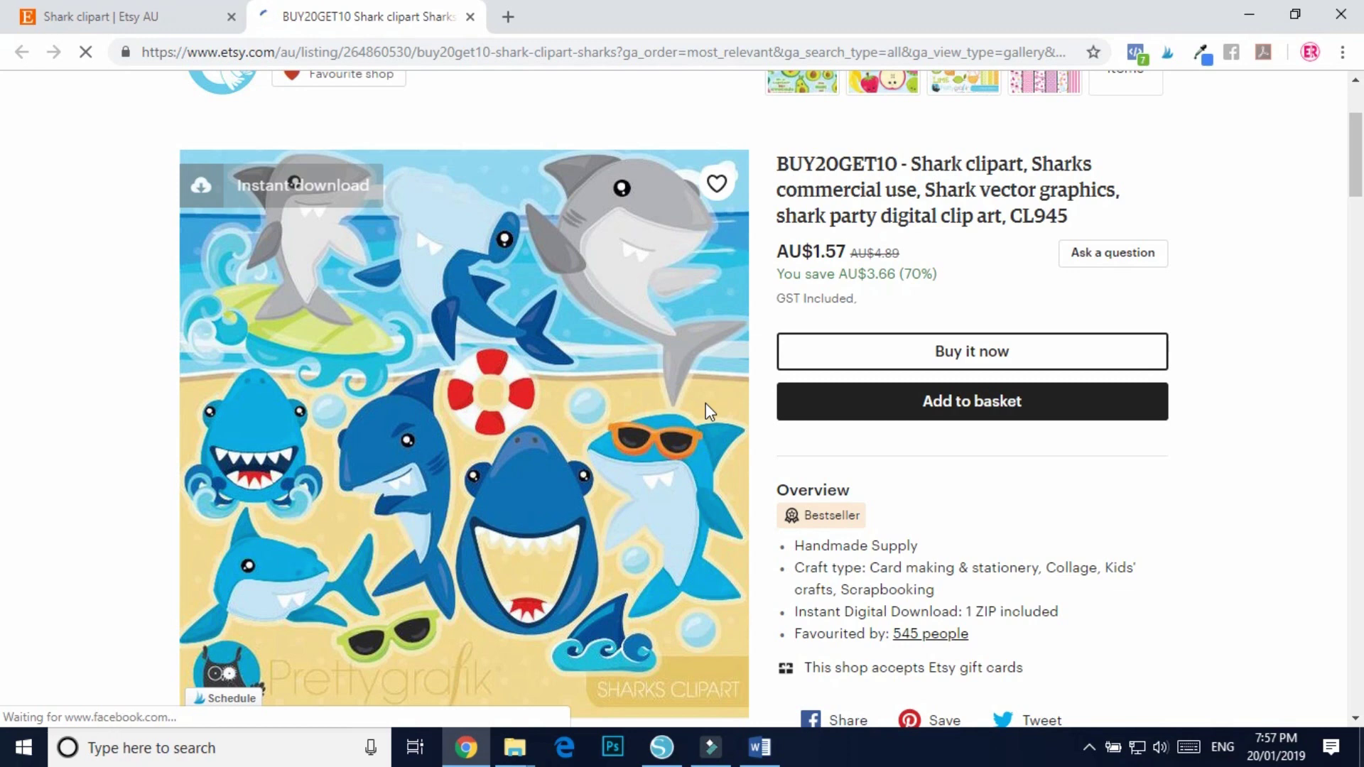
scroll(1260, 550, up, 3)
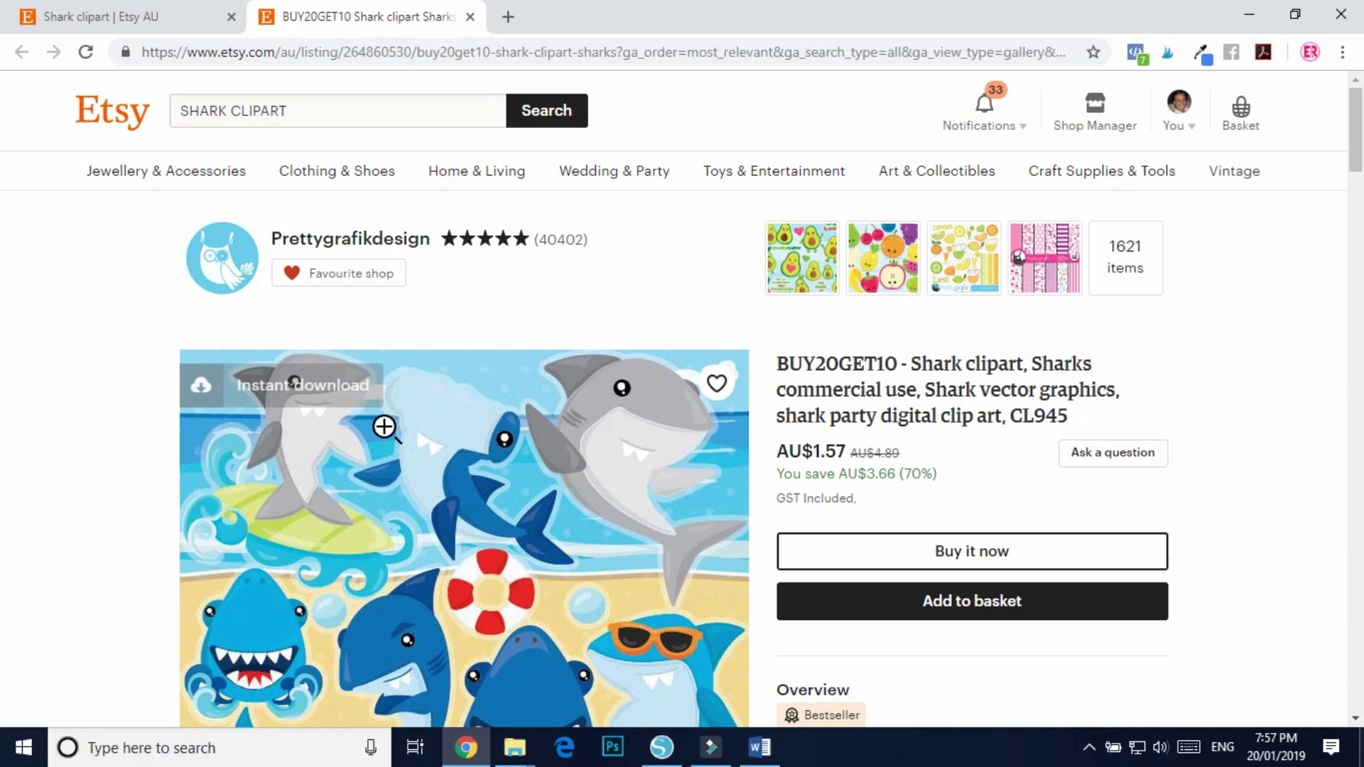
Switch to Silhouette Studio and expand the Local User's Library folder in the design library.
key(alt+Tab)
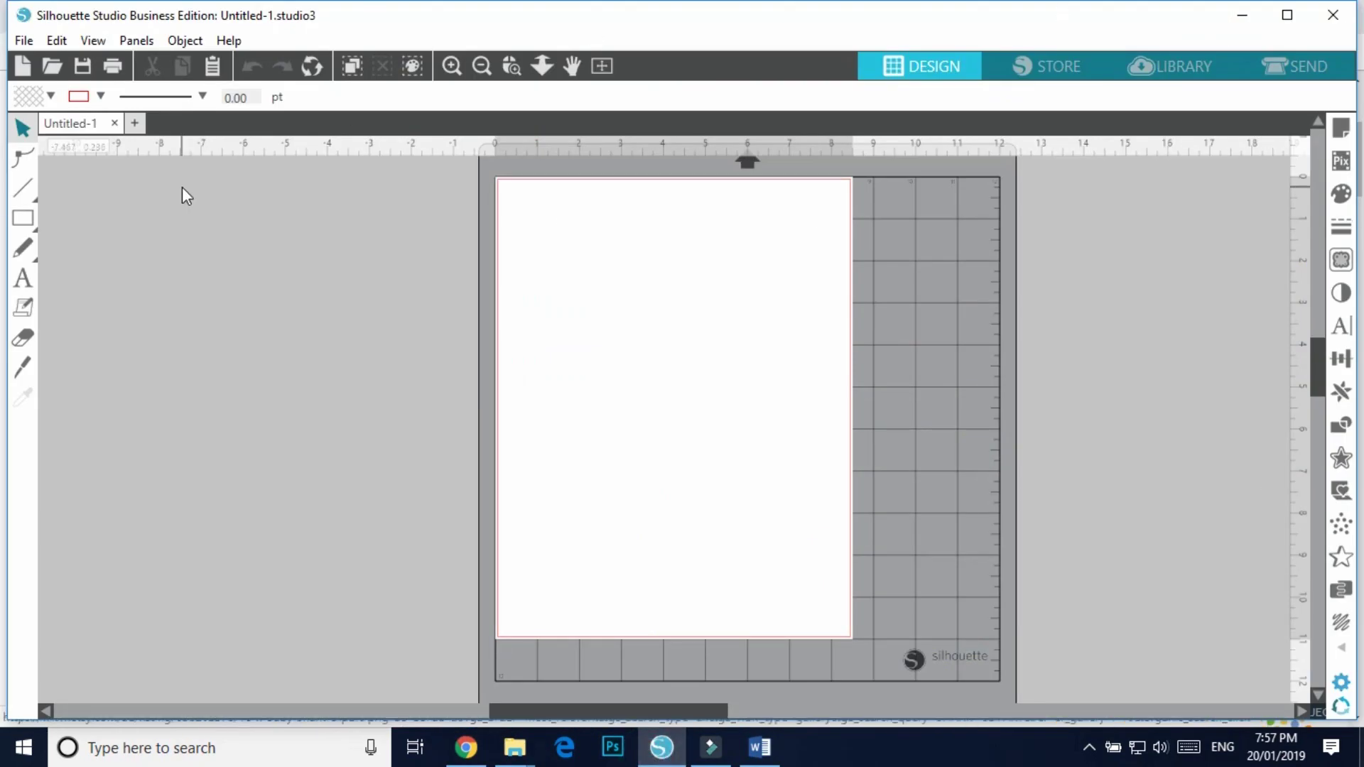
click(1176, 69)
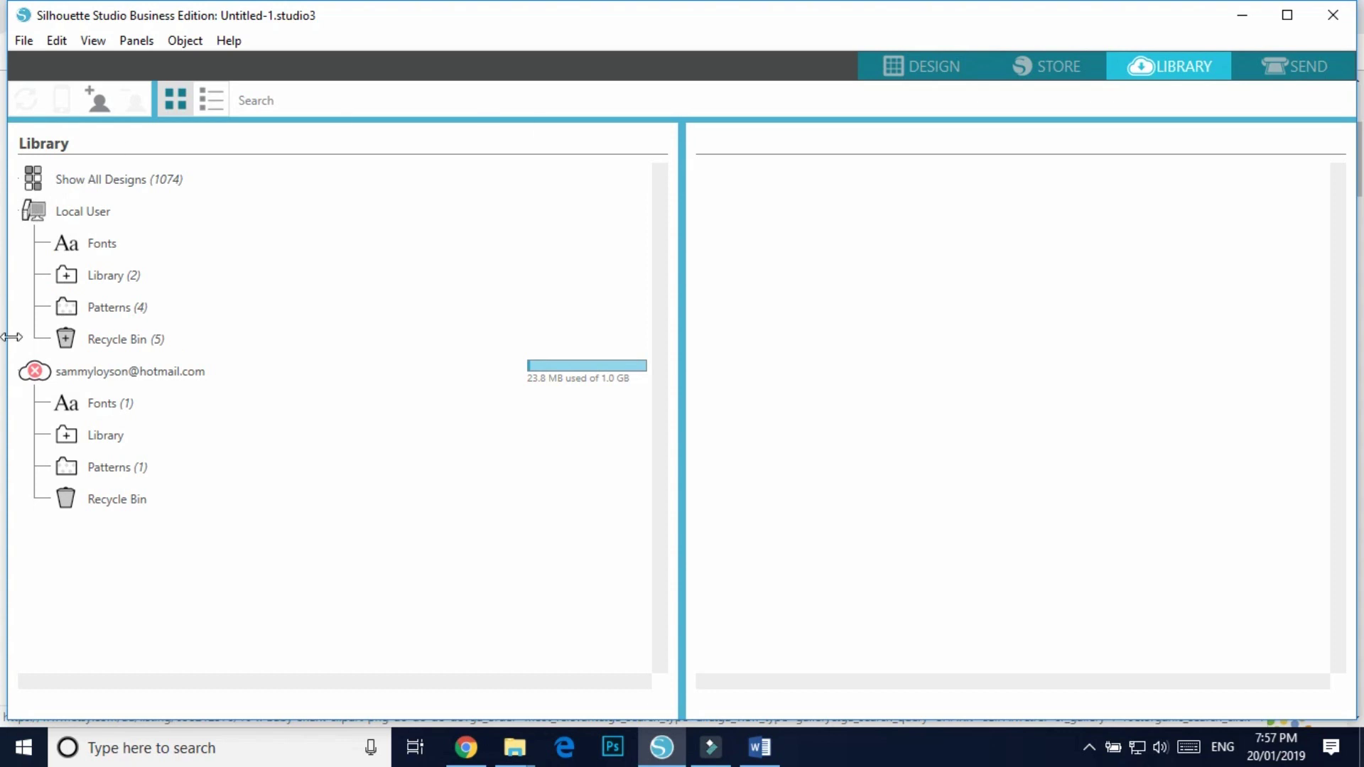
click(907, 74)
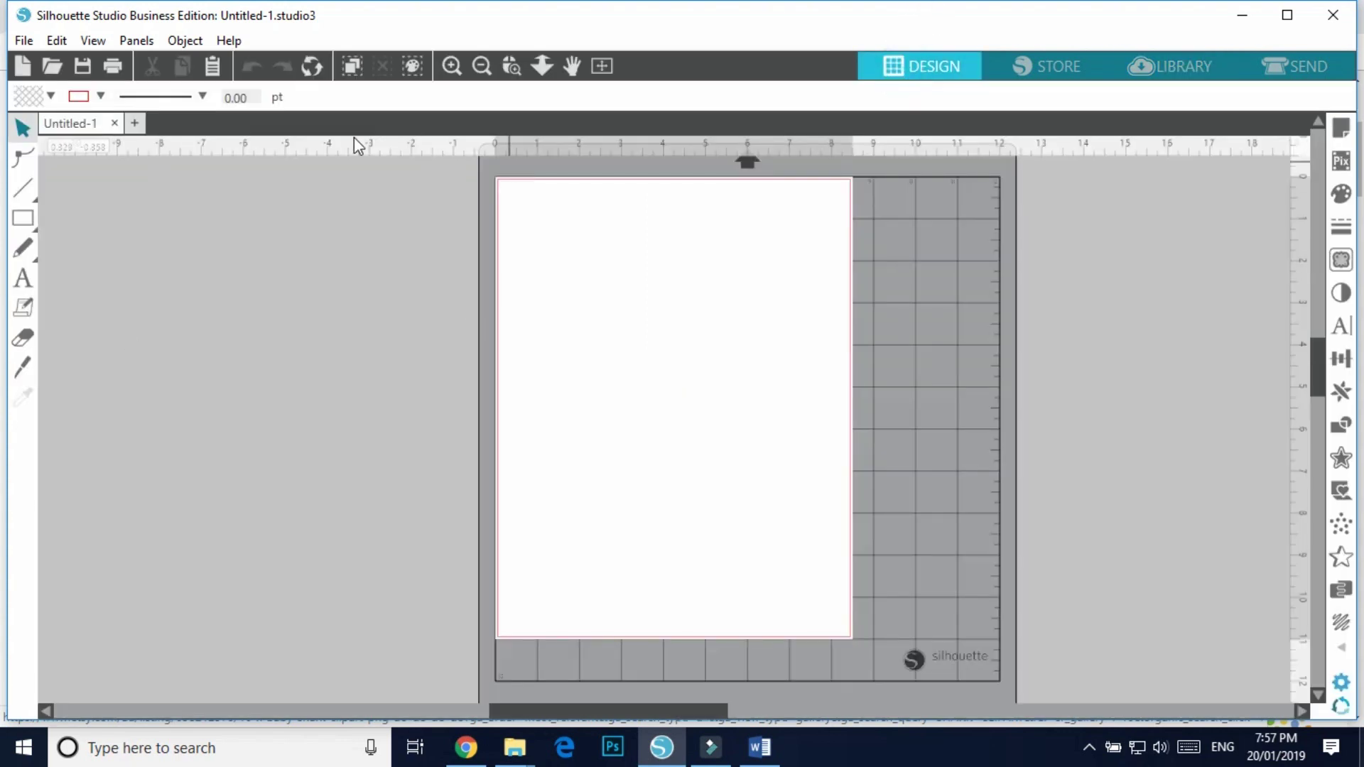
click(1169, 69)
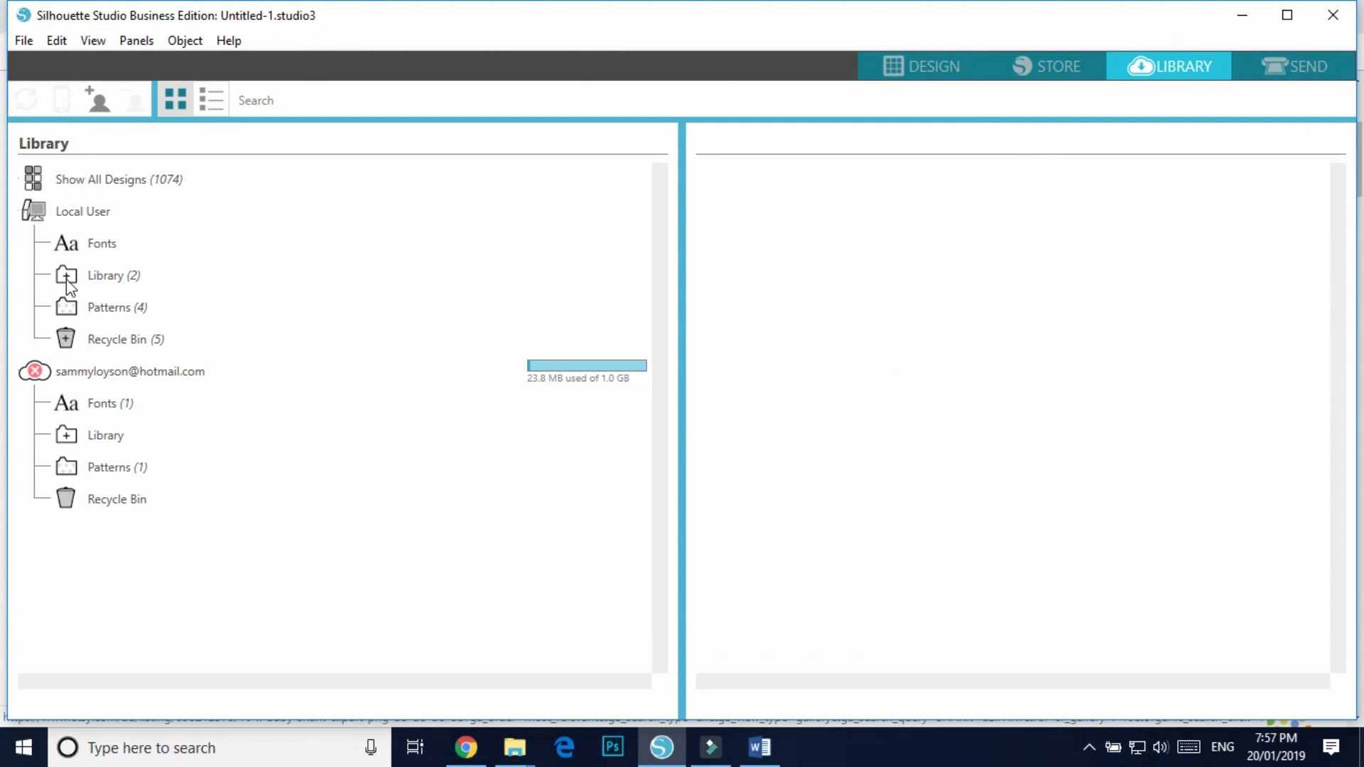
click(66, 277)
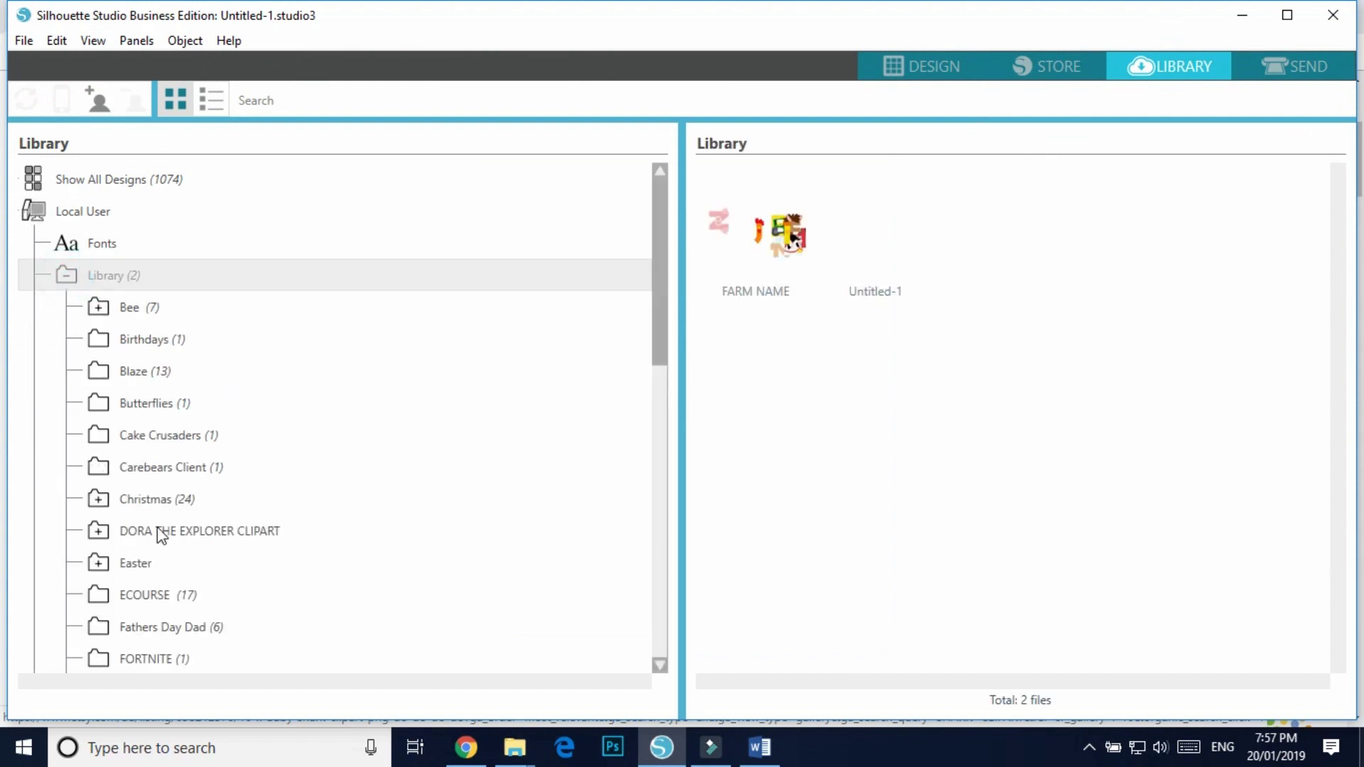
Create a new folder named UNDER THE SEA inside the Local User's Library folder.
scroll(164, 547, down, 6)
scroll(169, 557, up, 6)
scroll(268, 554, down, 5)
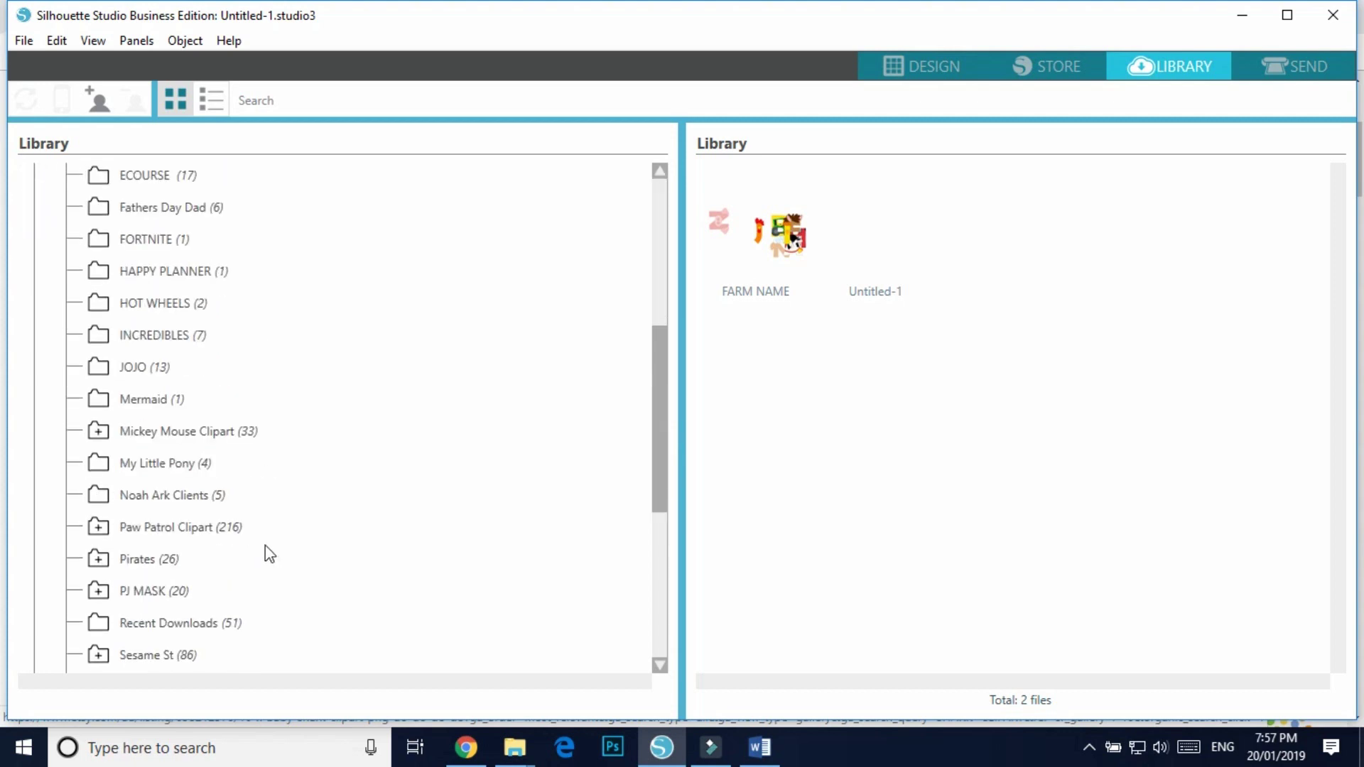
scroll(269, 554, down, 2)
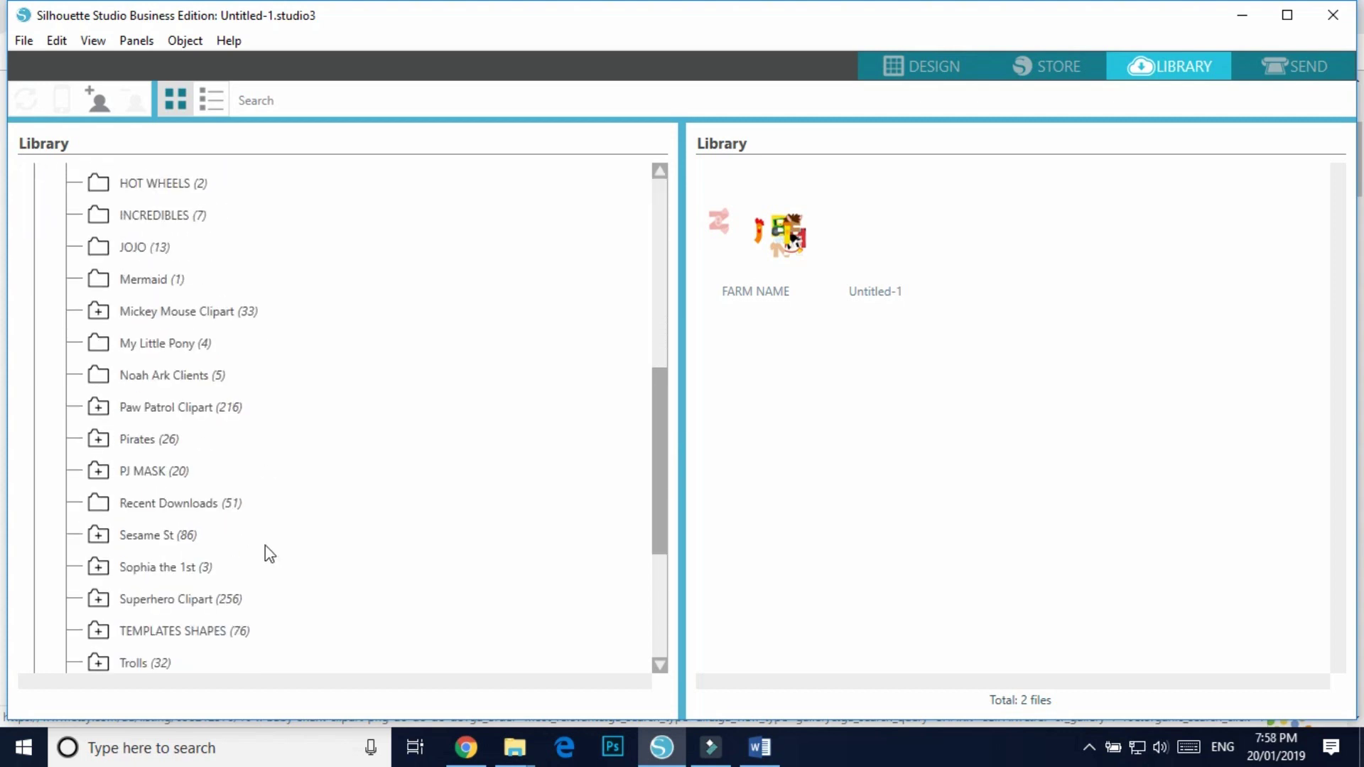
scroll(269, 554, up, 6)
right_click(109, 280)
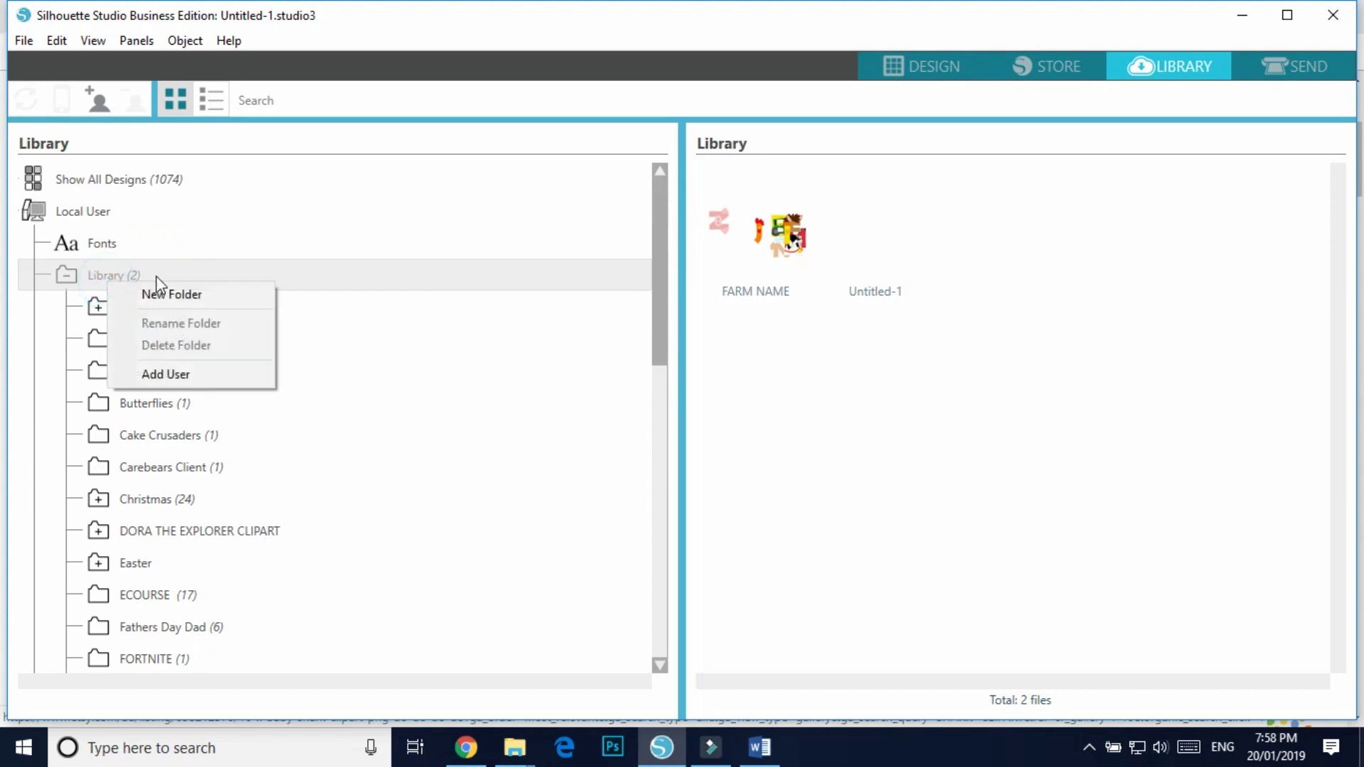
click(164, 294)
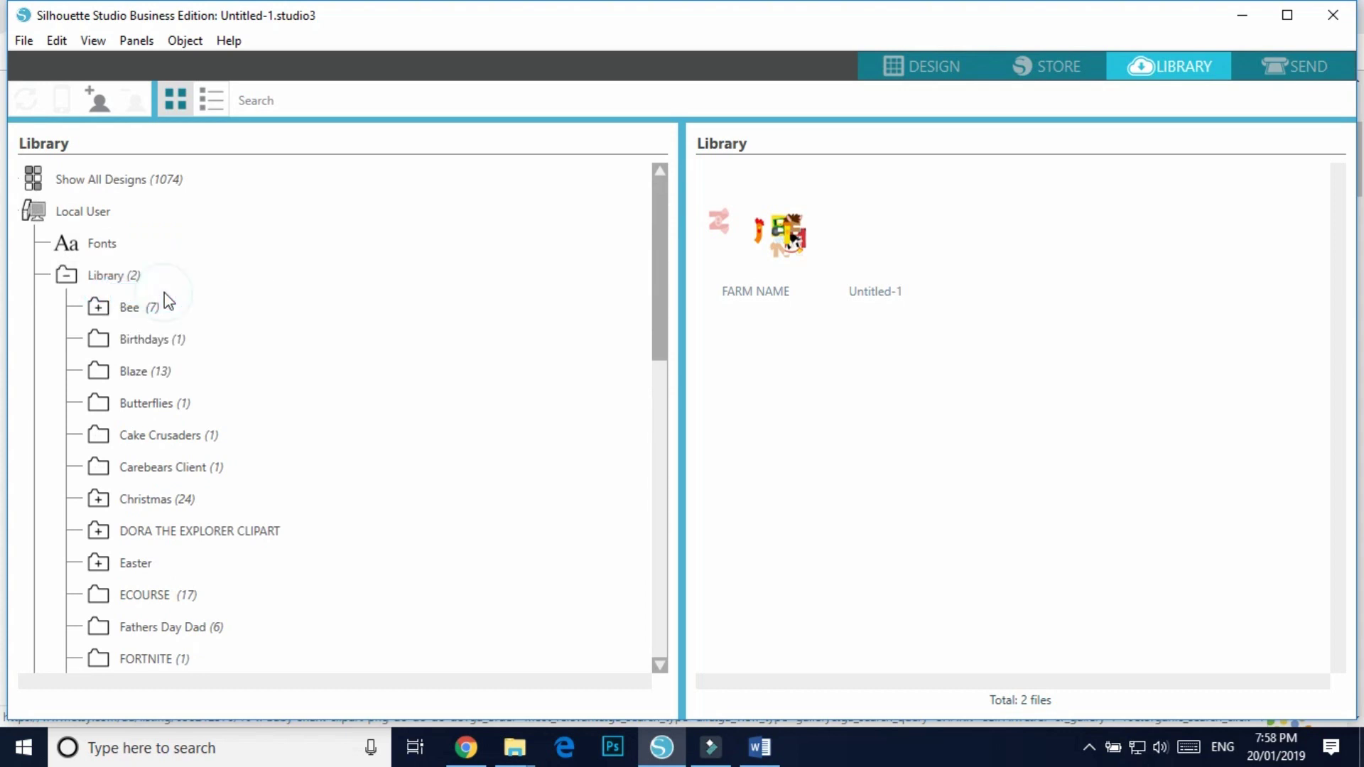
scroll(526, 346, down, 7)
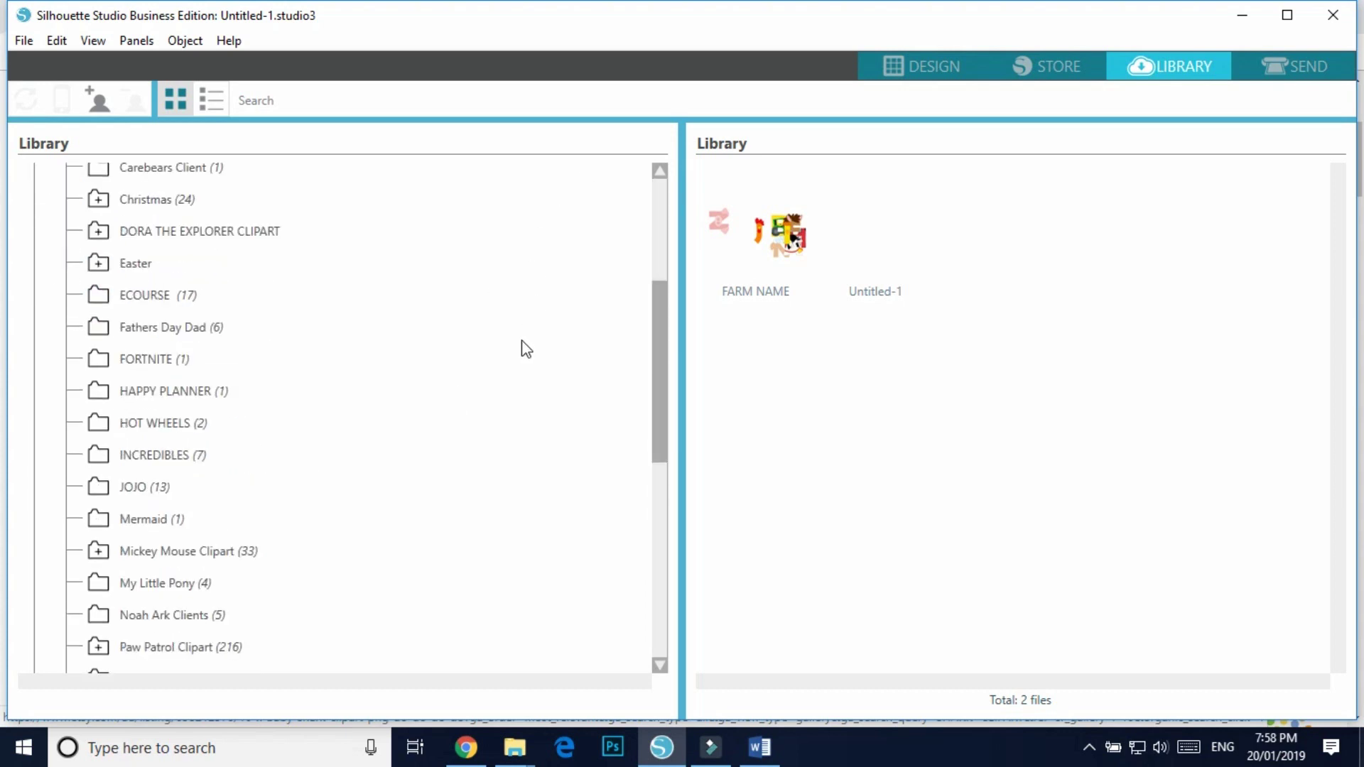
scroll(526, 346, down, 1)
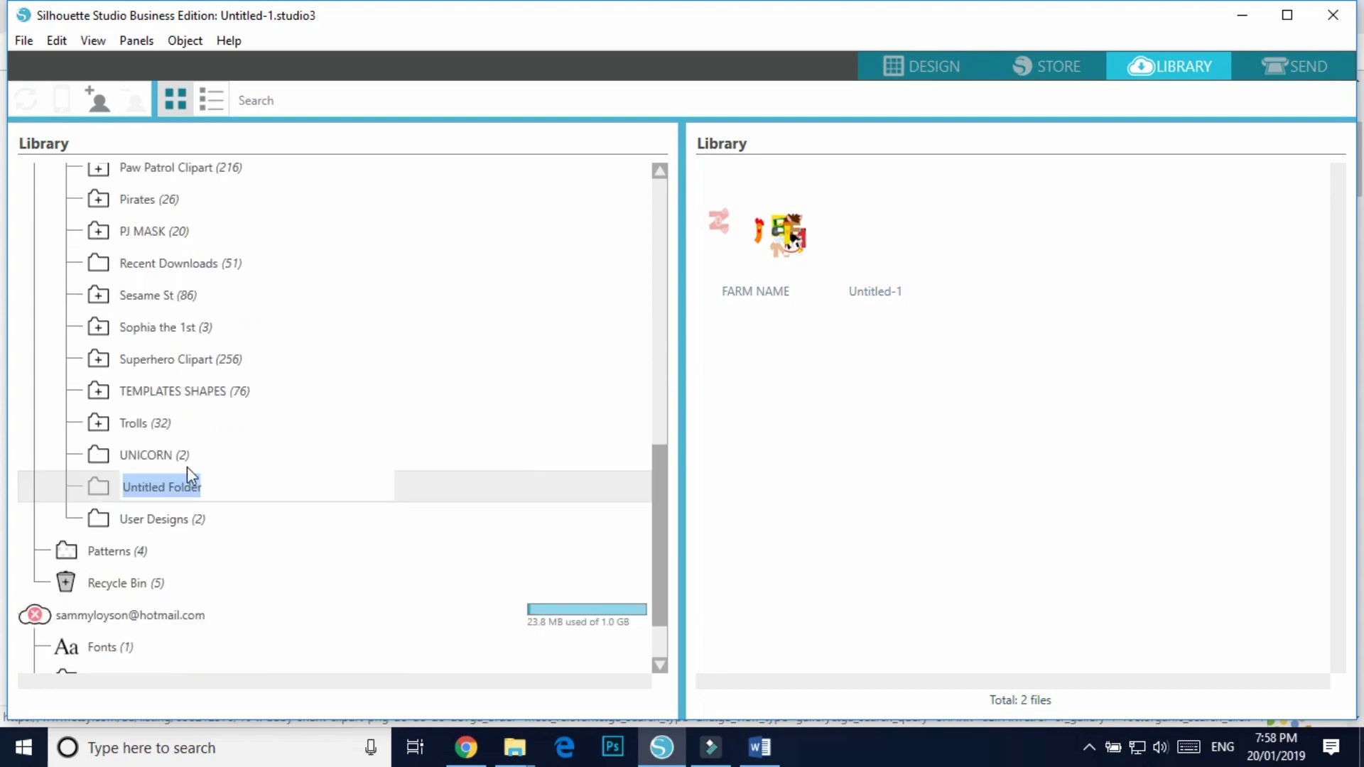
key(BackSpace)
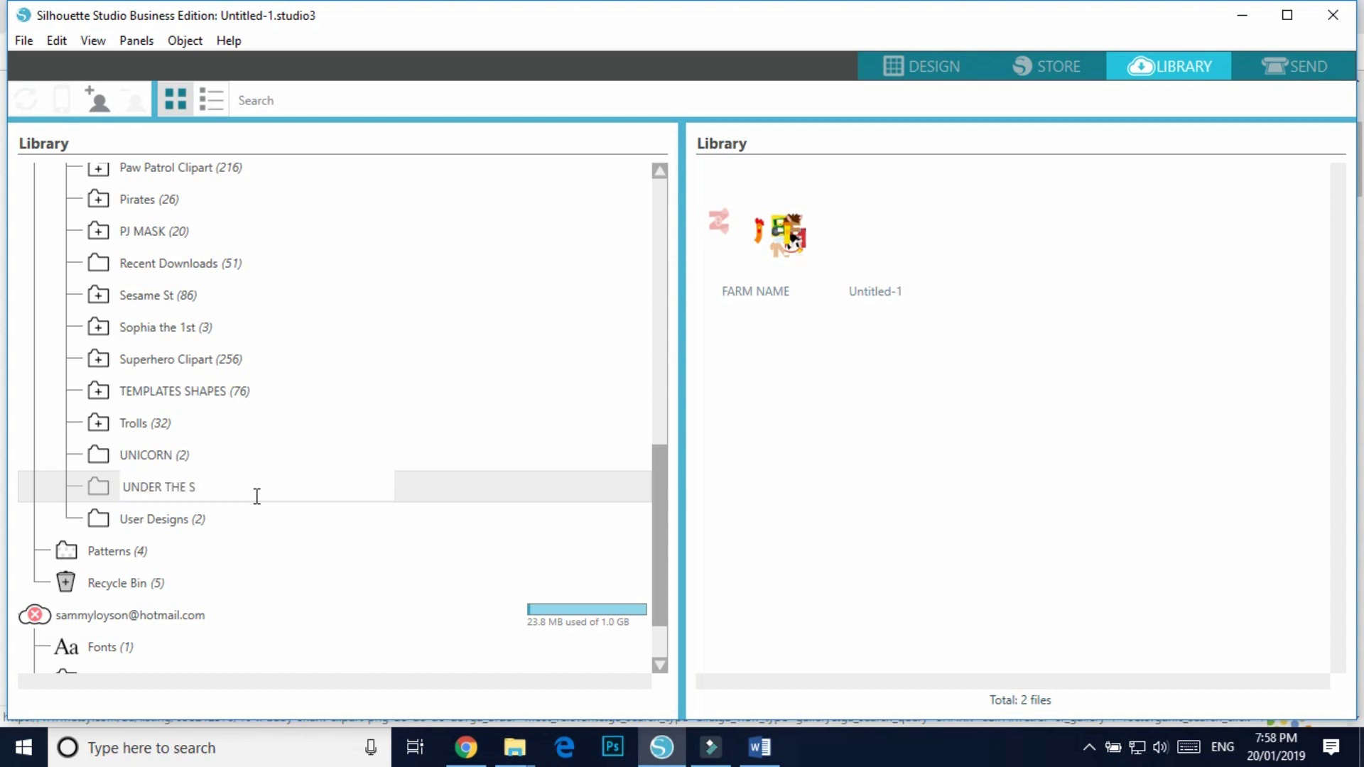
key(Return)
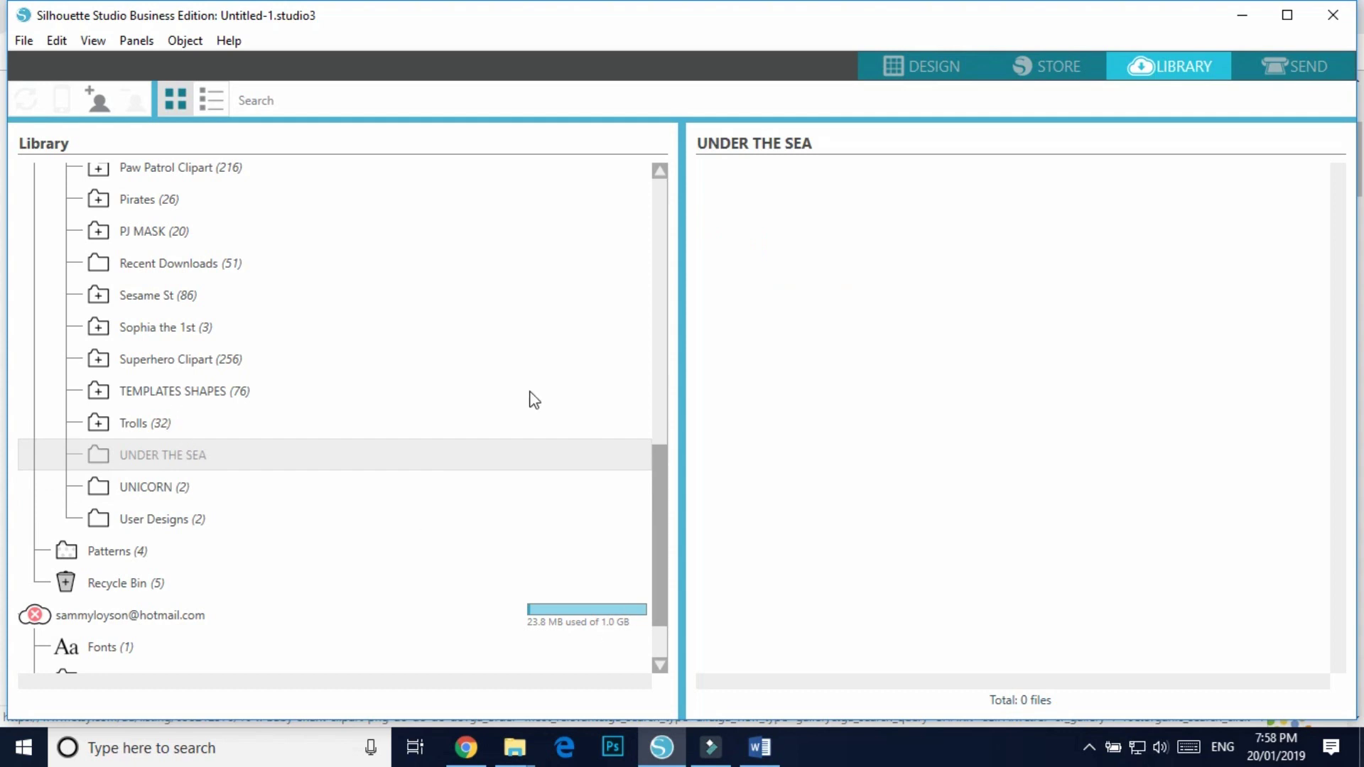
Import the SHARKS-01 to SHARKS-13 images from the Beach underwater folder in File Explorer into the UNDER THE SEA library folder.
click(515, 748)
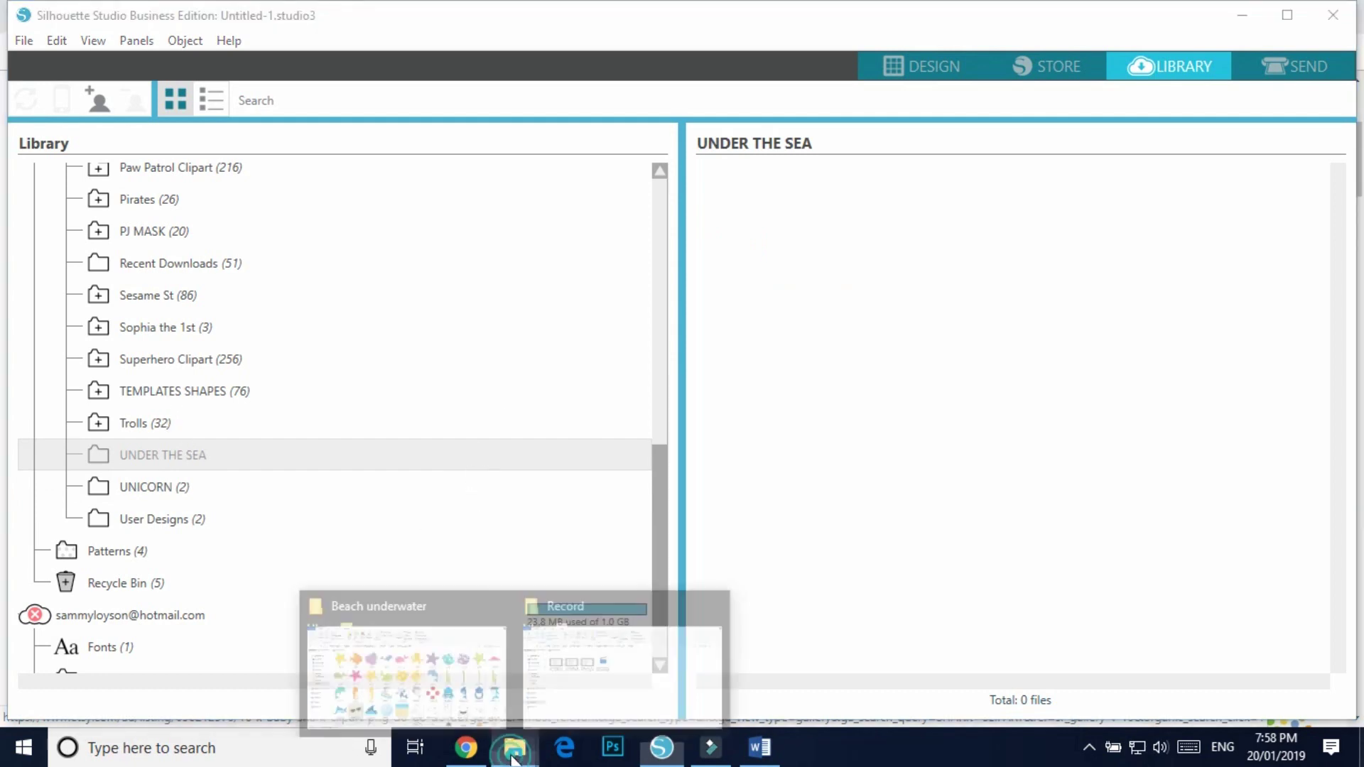
click(477, 689)
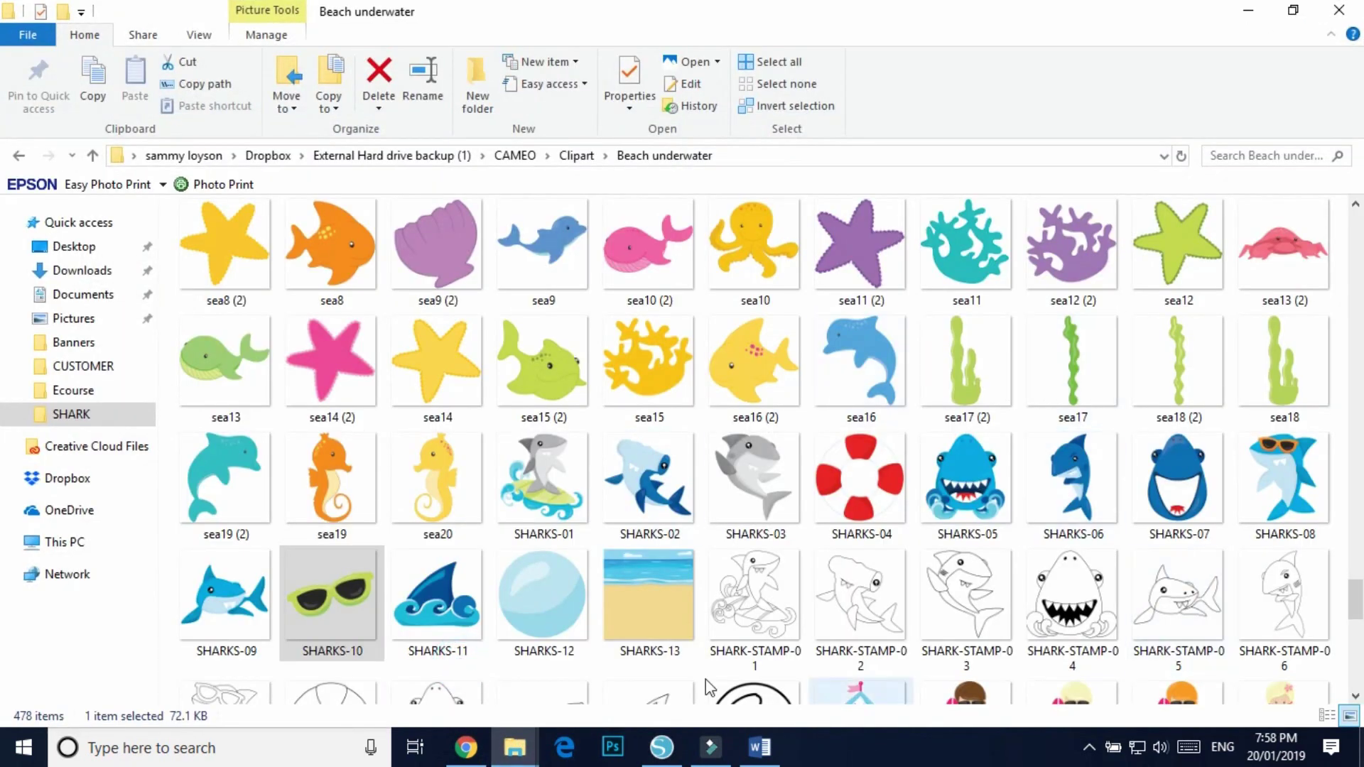
click(549, 472)
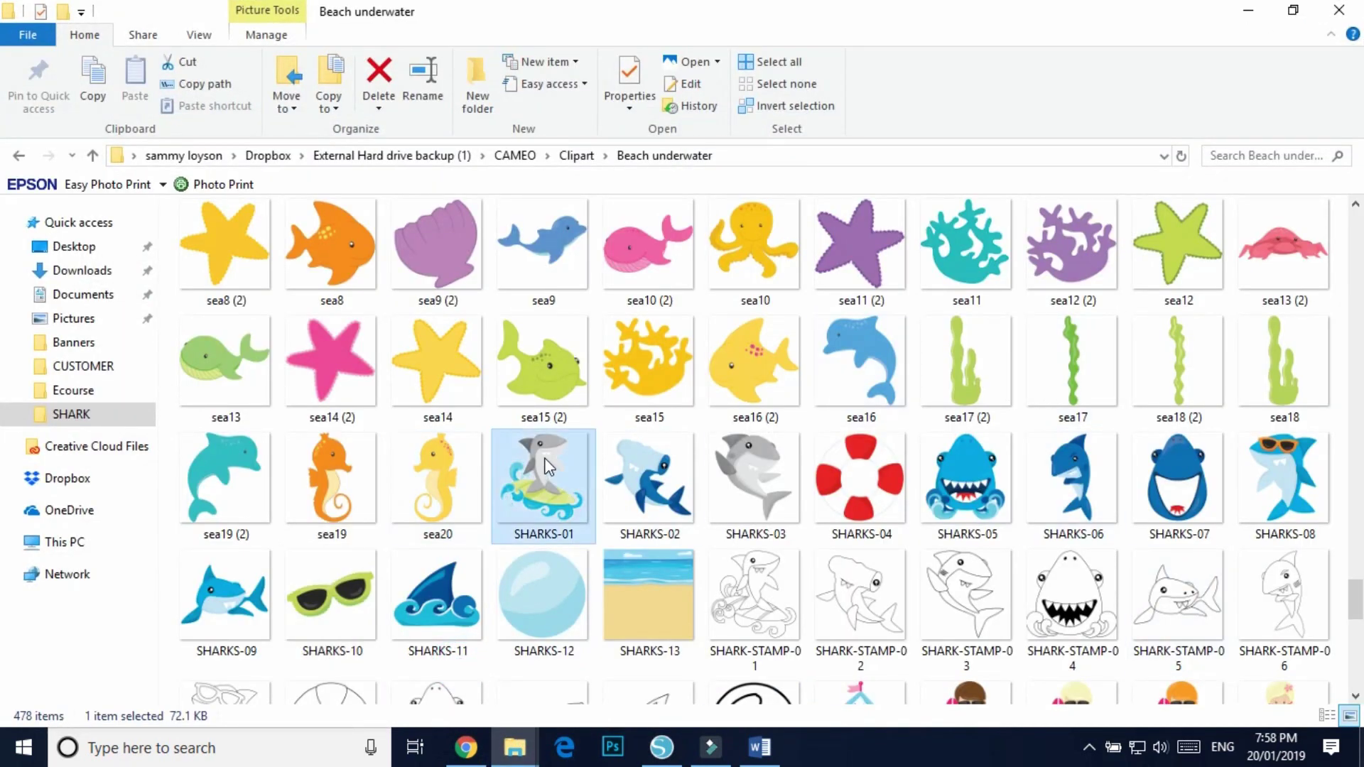
shift+click(644, 591)
drag(645, 591, 871, 350)
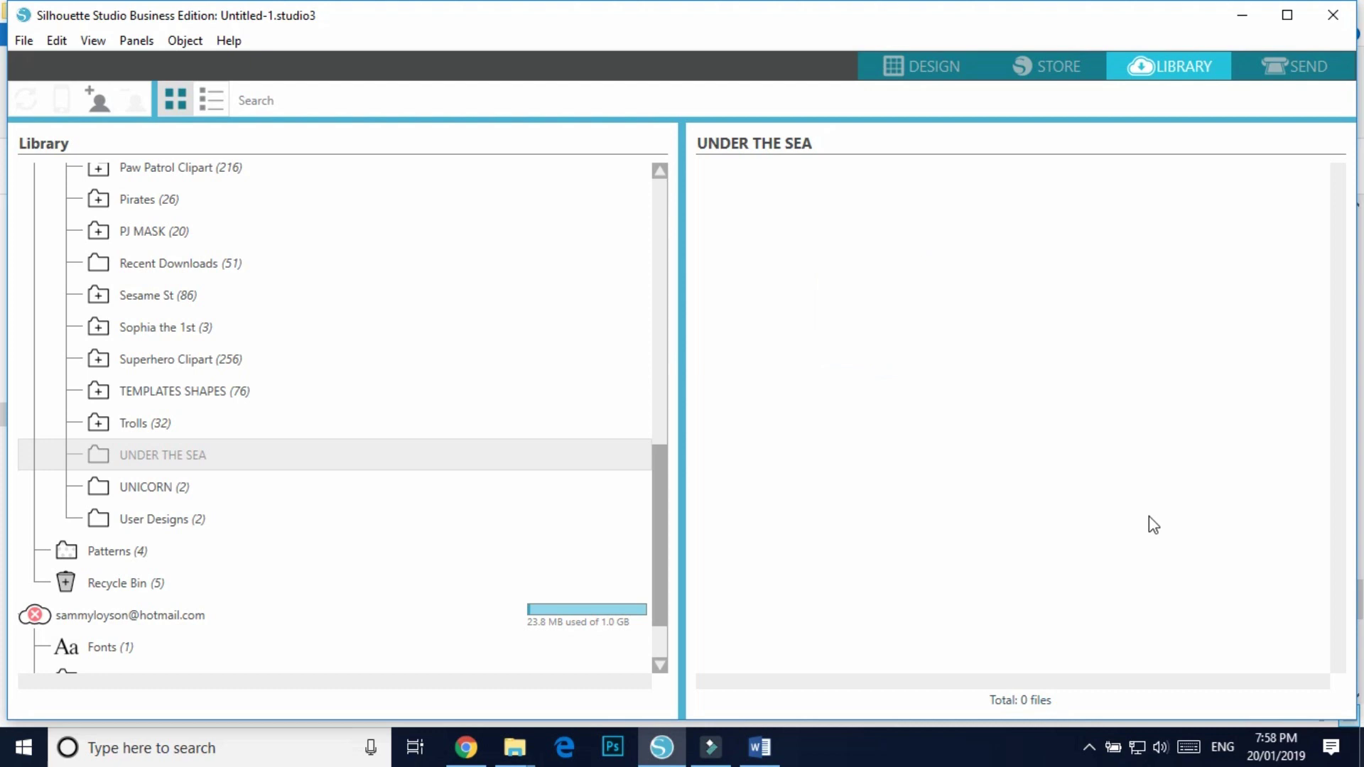
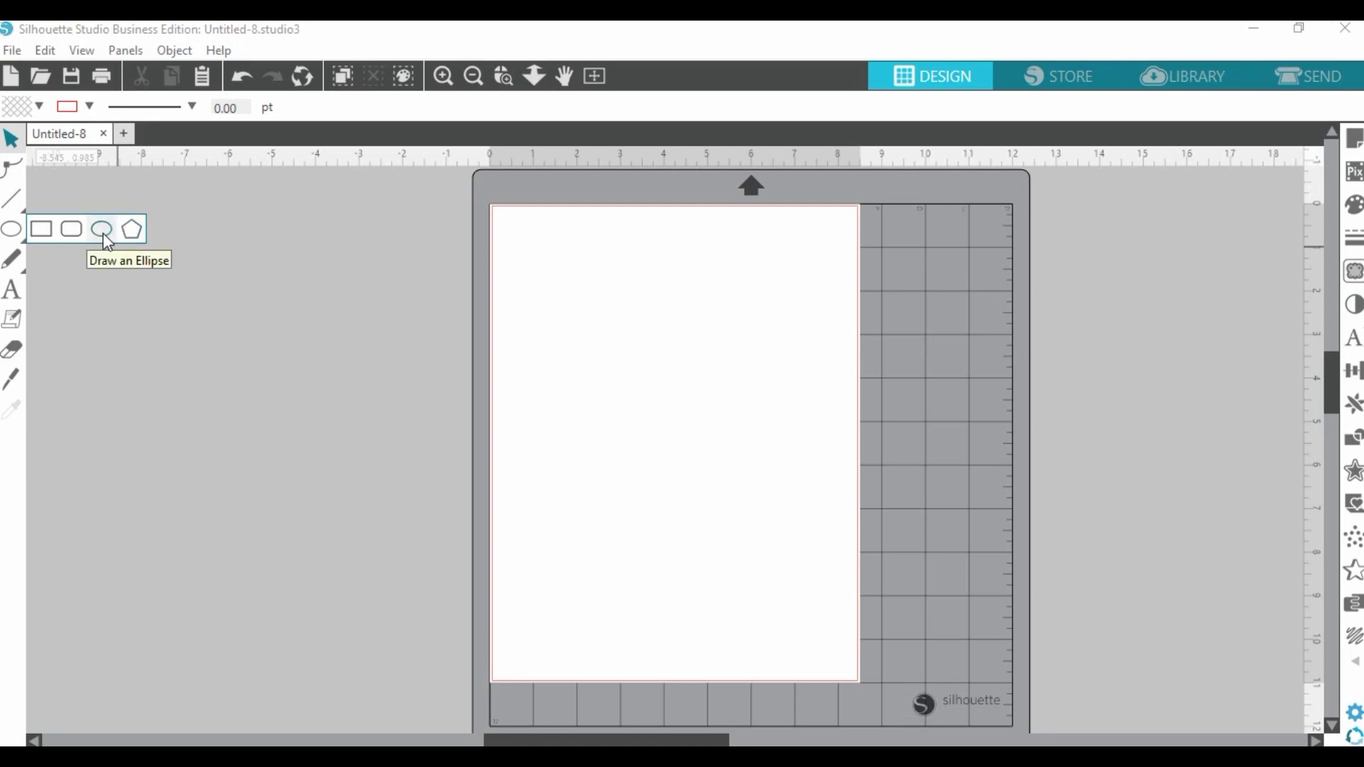
Draw a circle about 2.02 in across near the page's upper-left corner with the Ellipse tool.
click(104, 236)
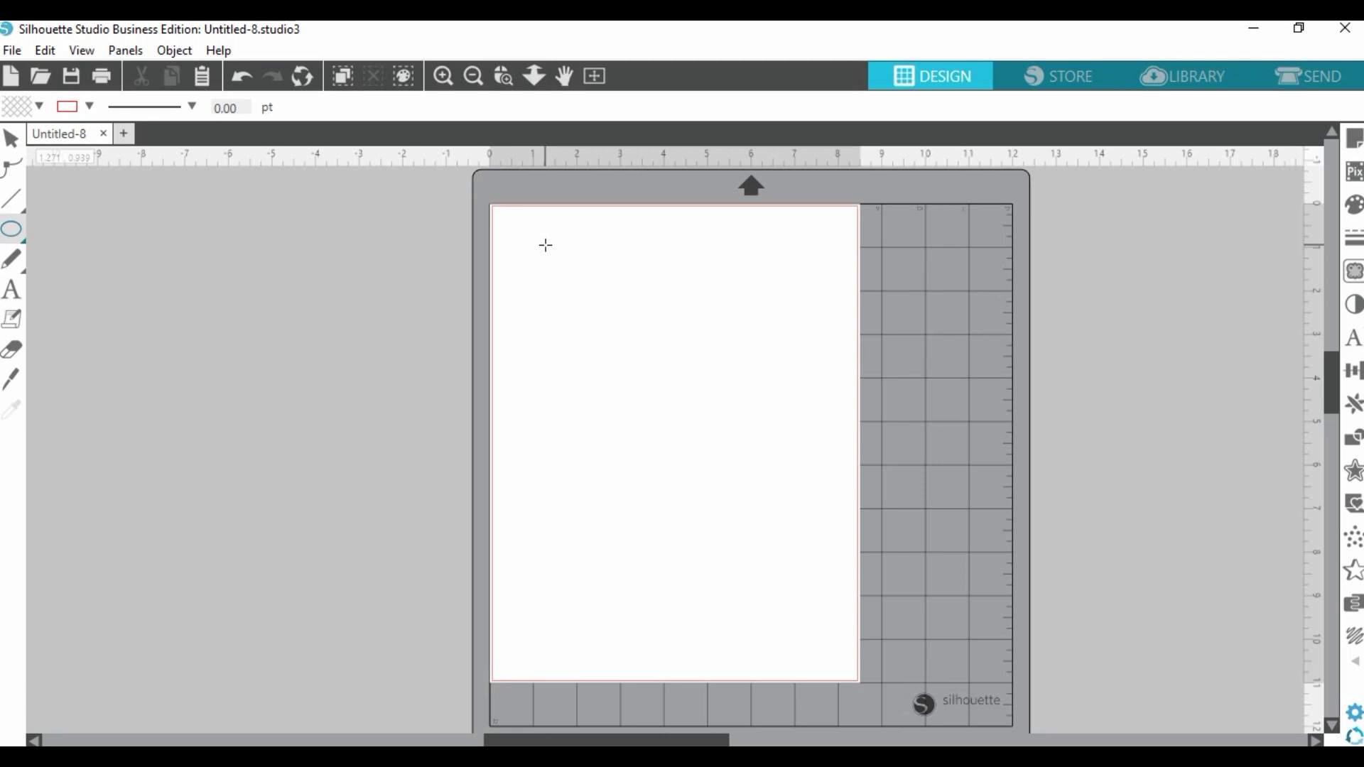
drag(544, 245, 643, 326)
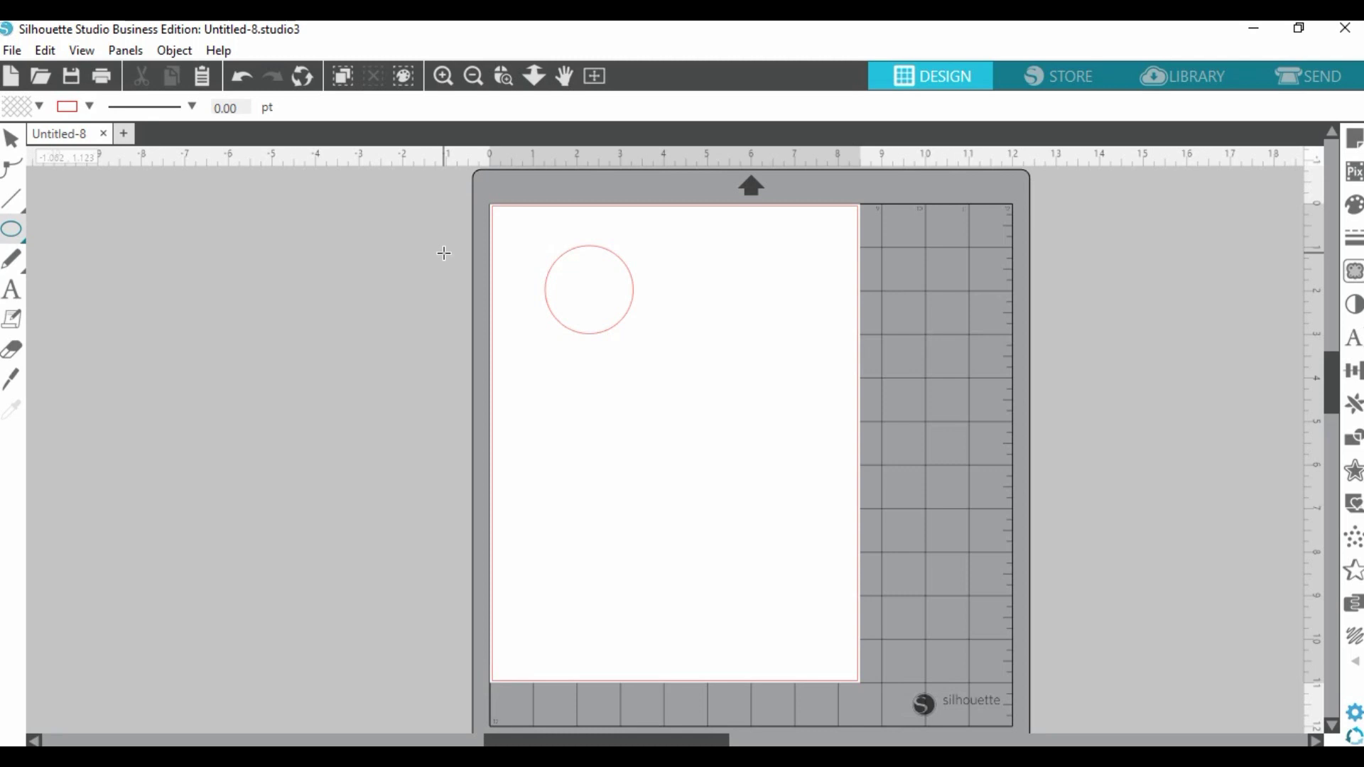
click(16, 139)
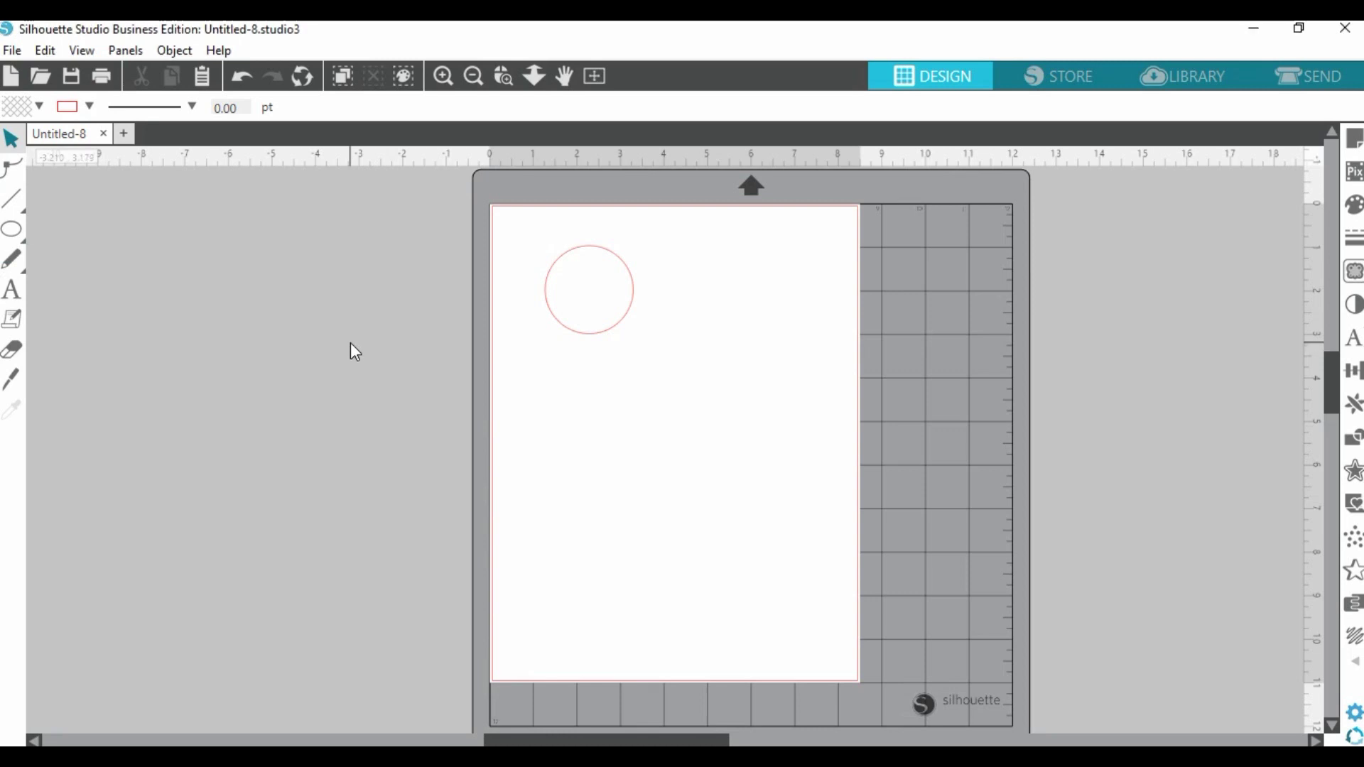
Fill the circle with the OCTOPUS-PIRATES-11 underwater image from the UNDER THE SEA library folder.
click(592, 341)
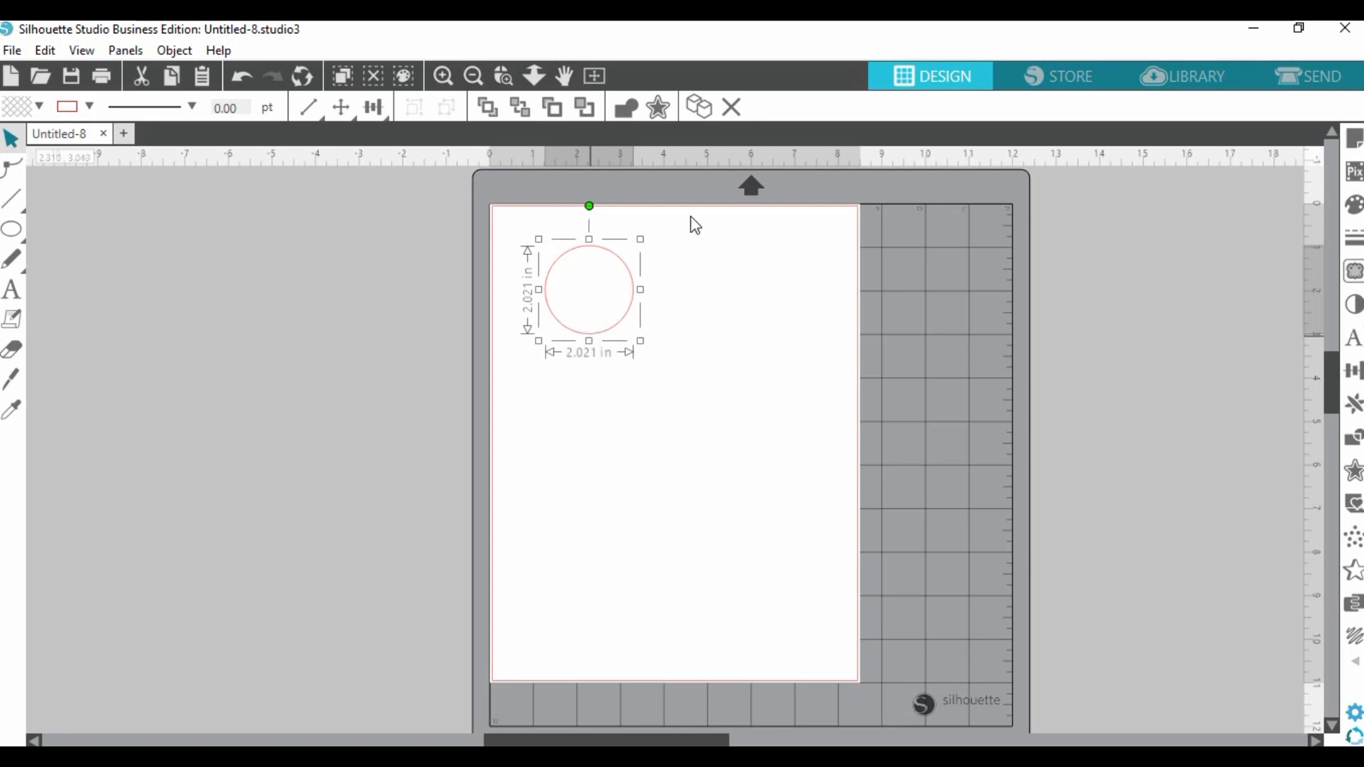
click(1199, 86)
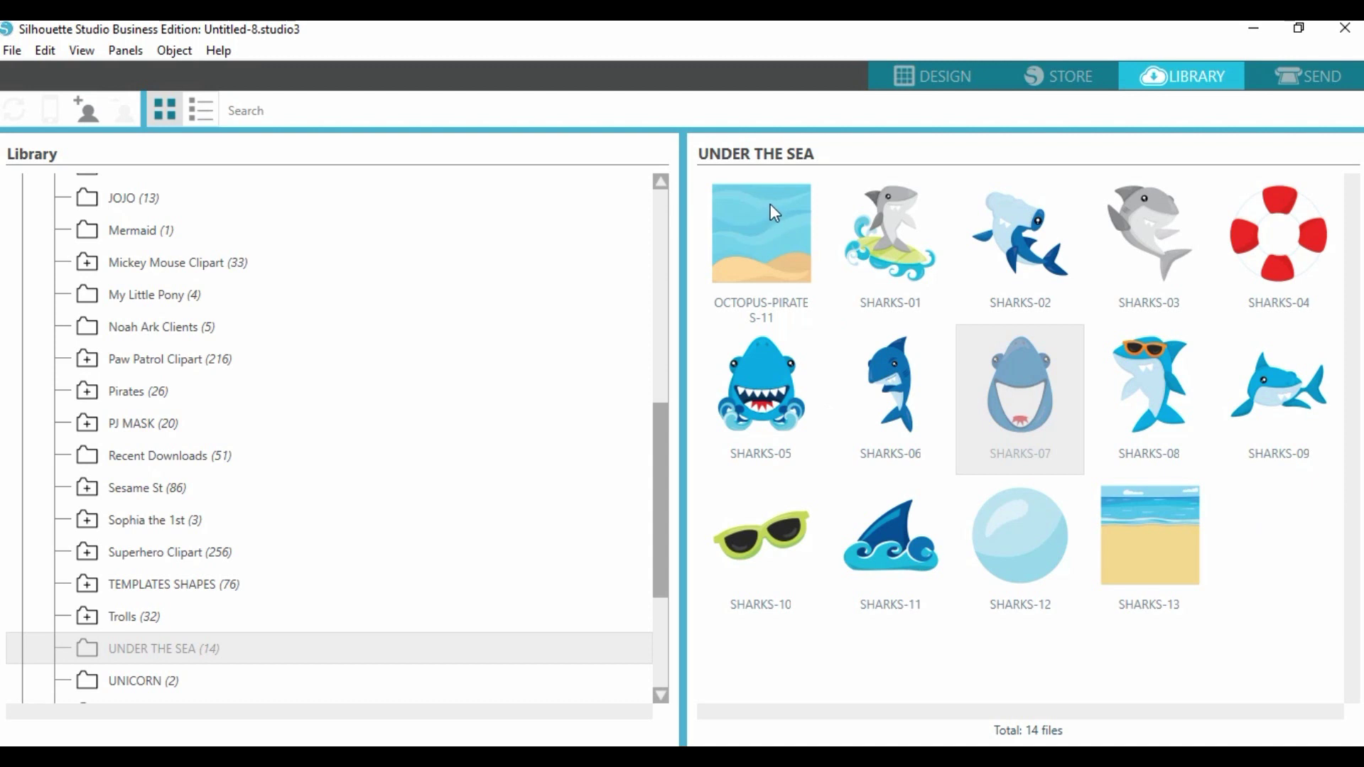
click(768, 227)
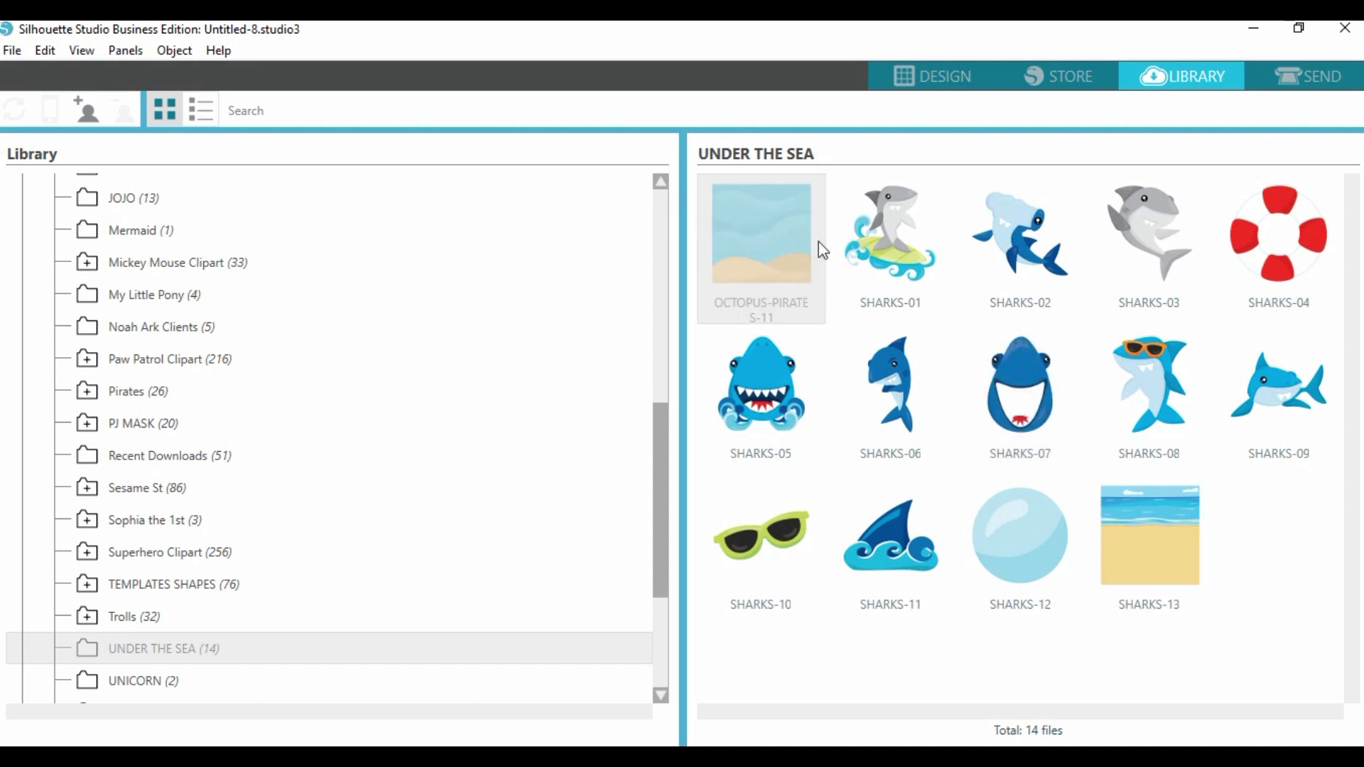
click(937, 77)
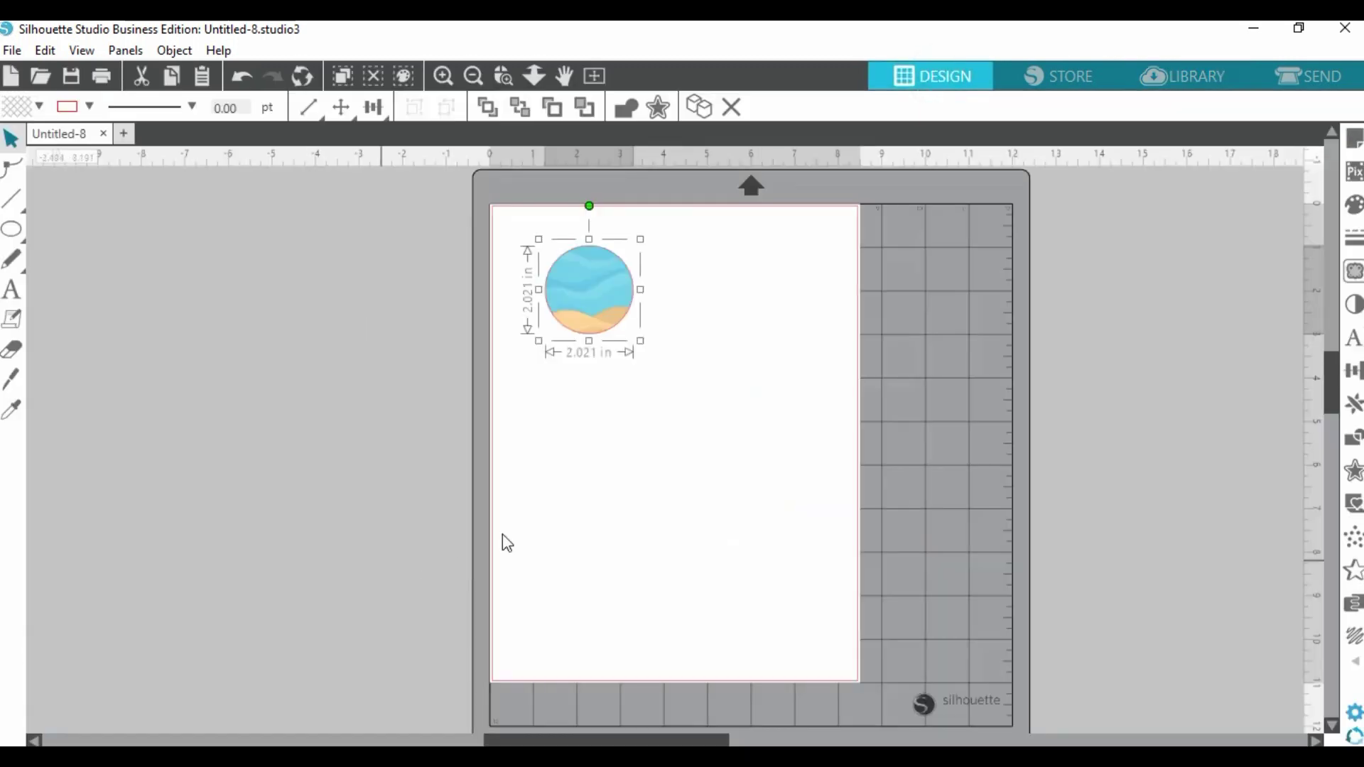
click(642, 426)
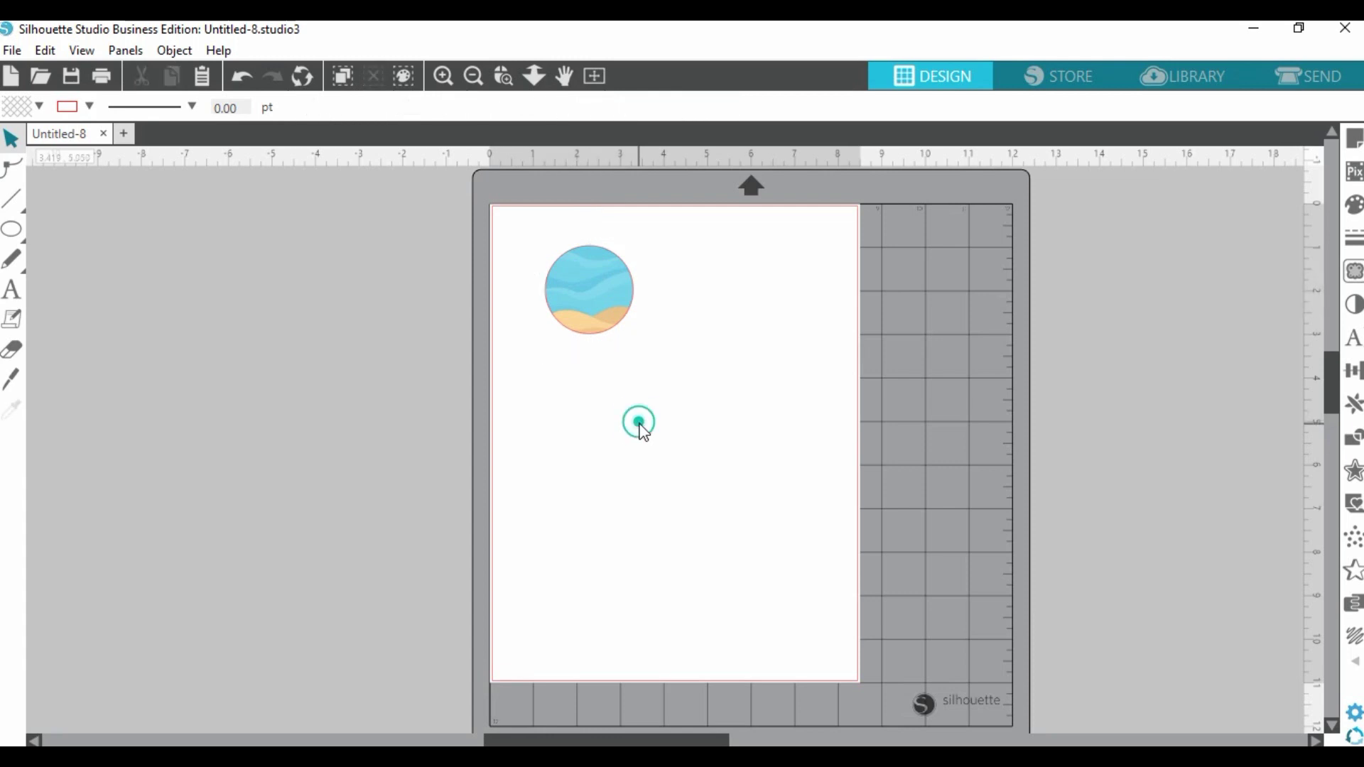
Remove the red outline from the underwater circle by making its line colour transparent.
click(566, 293)
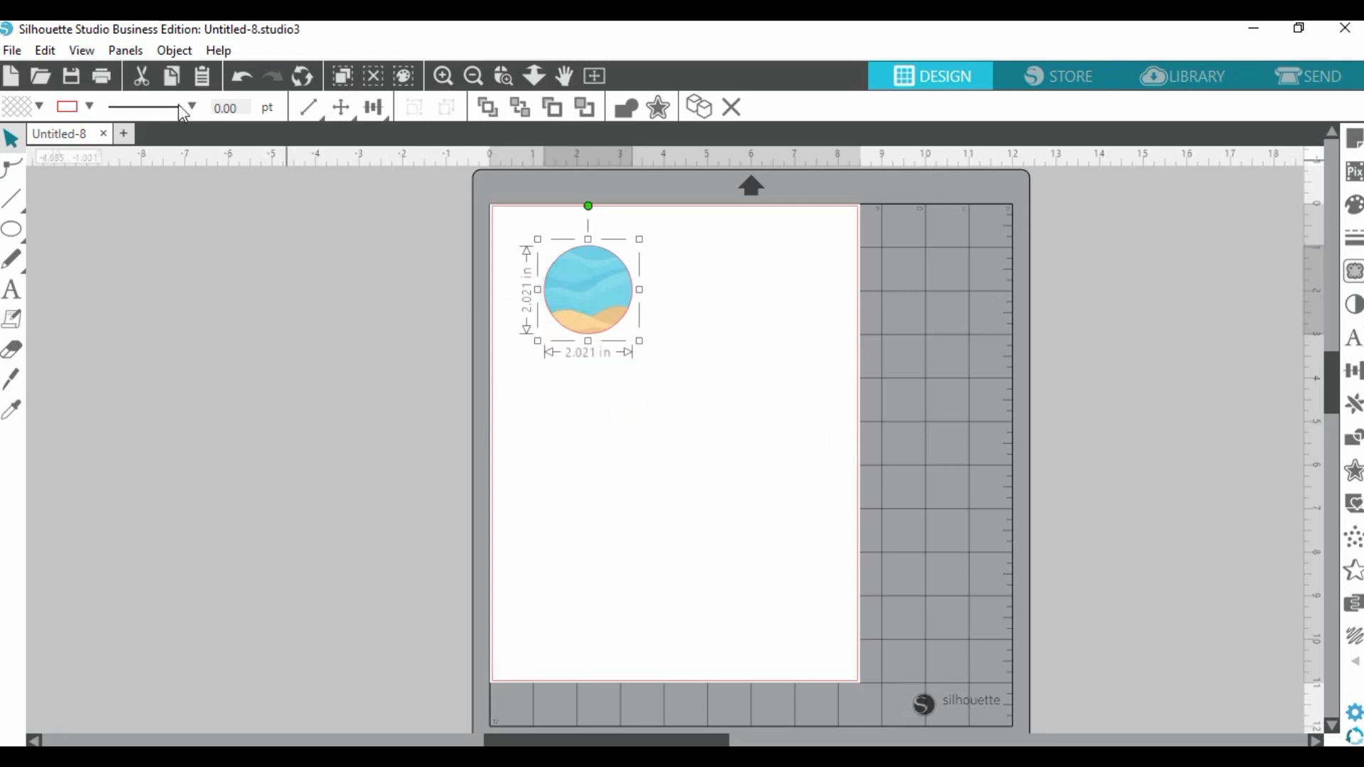
click(89, 110)
click(78, 143)
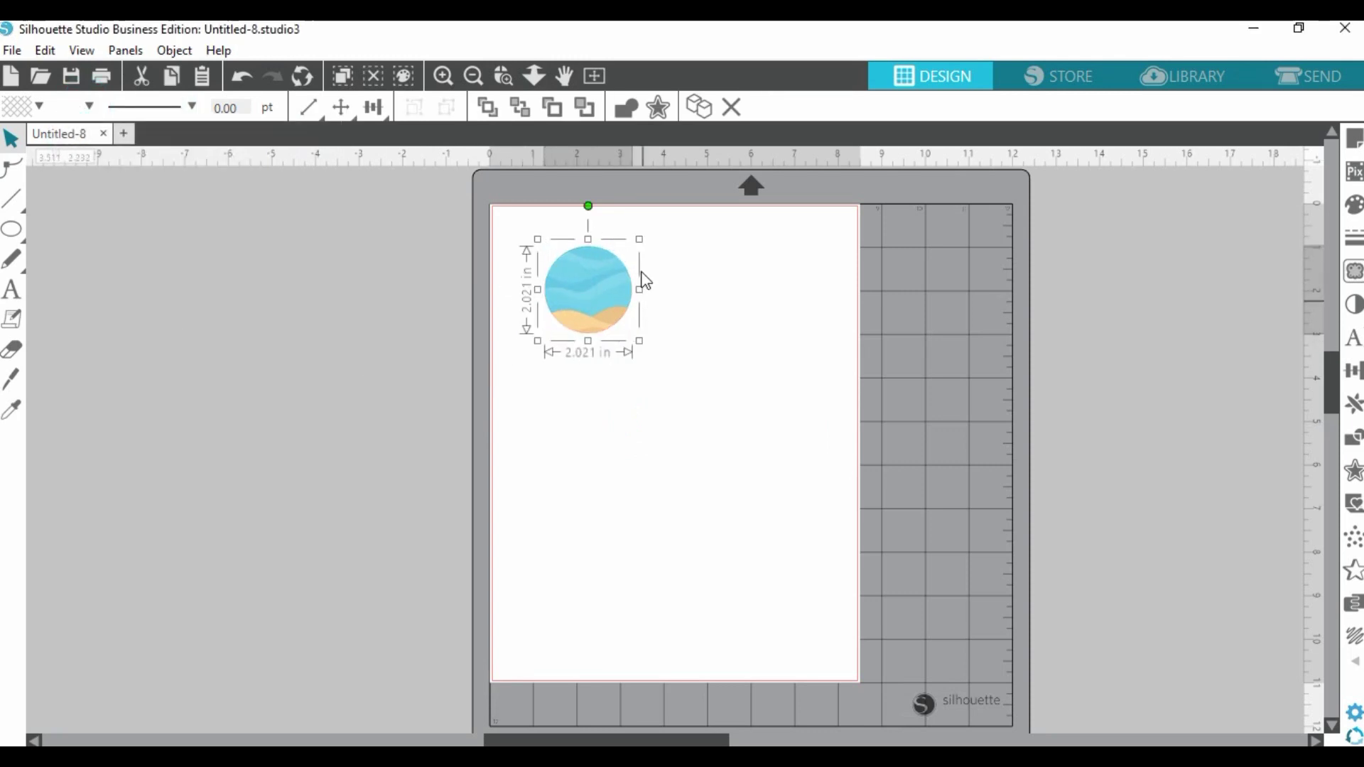
click(700, 367)
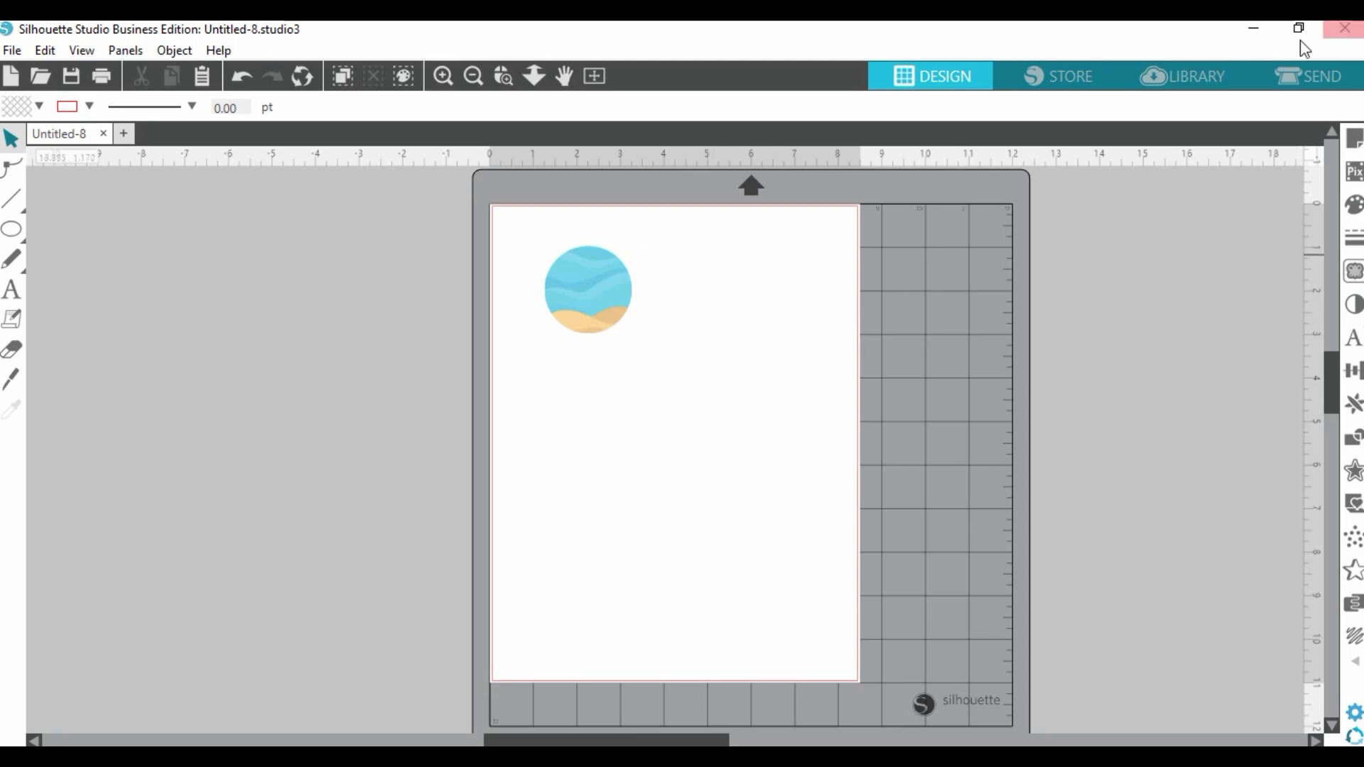
Merge SHARKS-08 from the library into the design and move the shark beside the circle.
click(1184, 81)
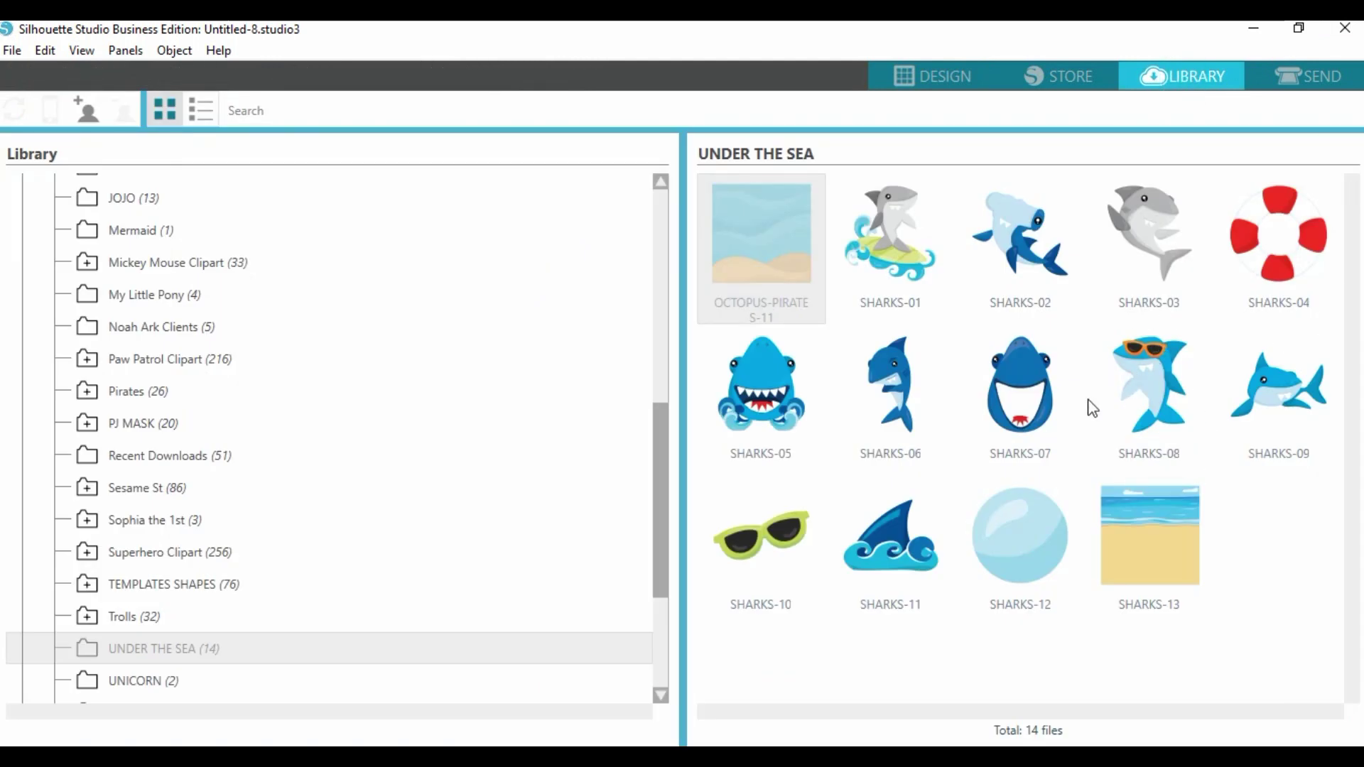
right_click(1151, 382)
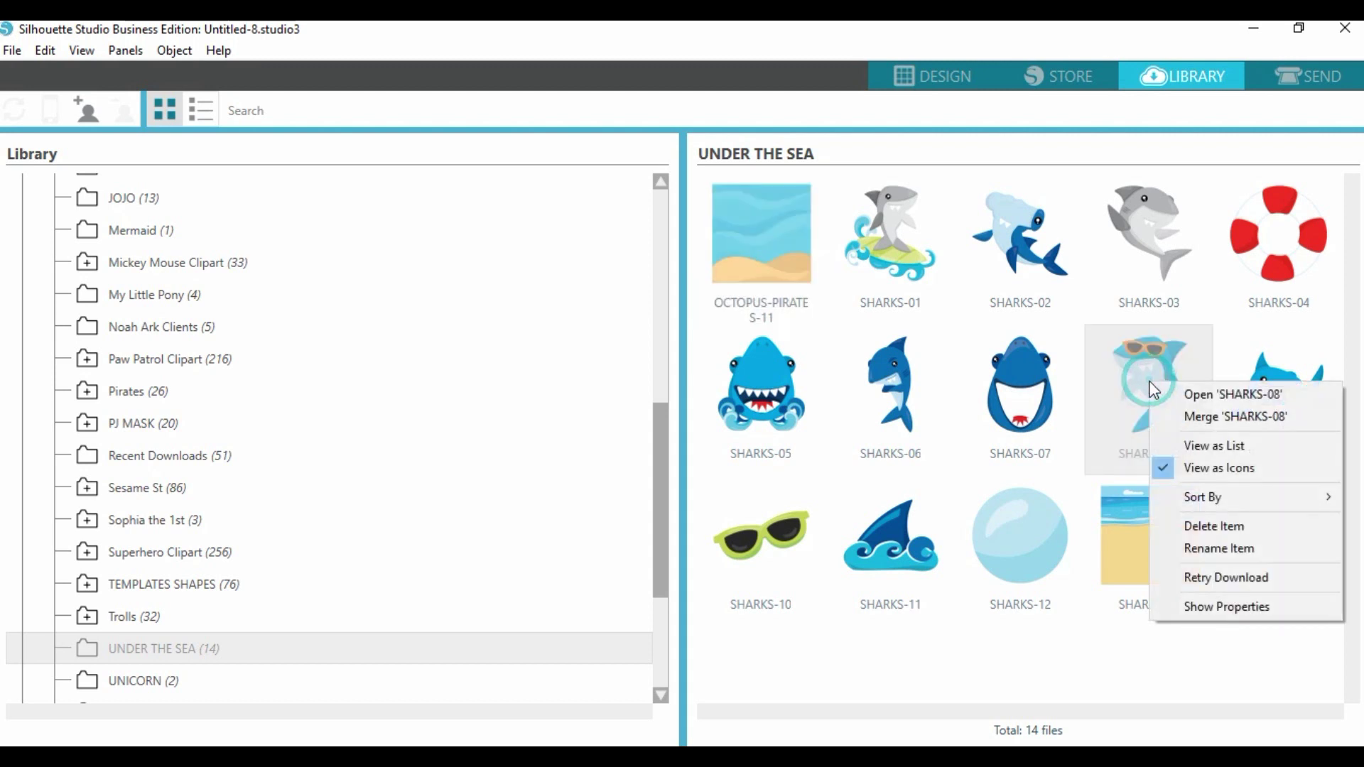
click(1218, 415)
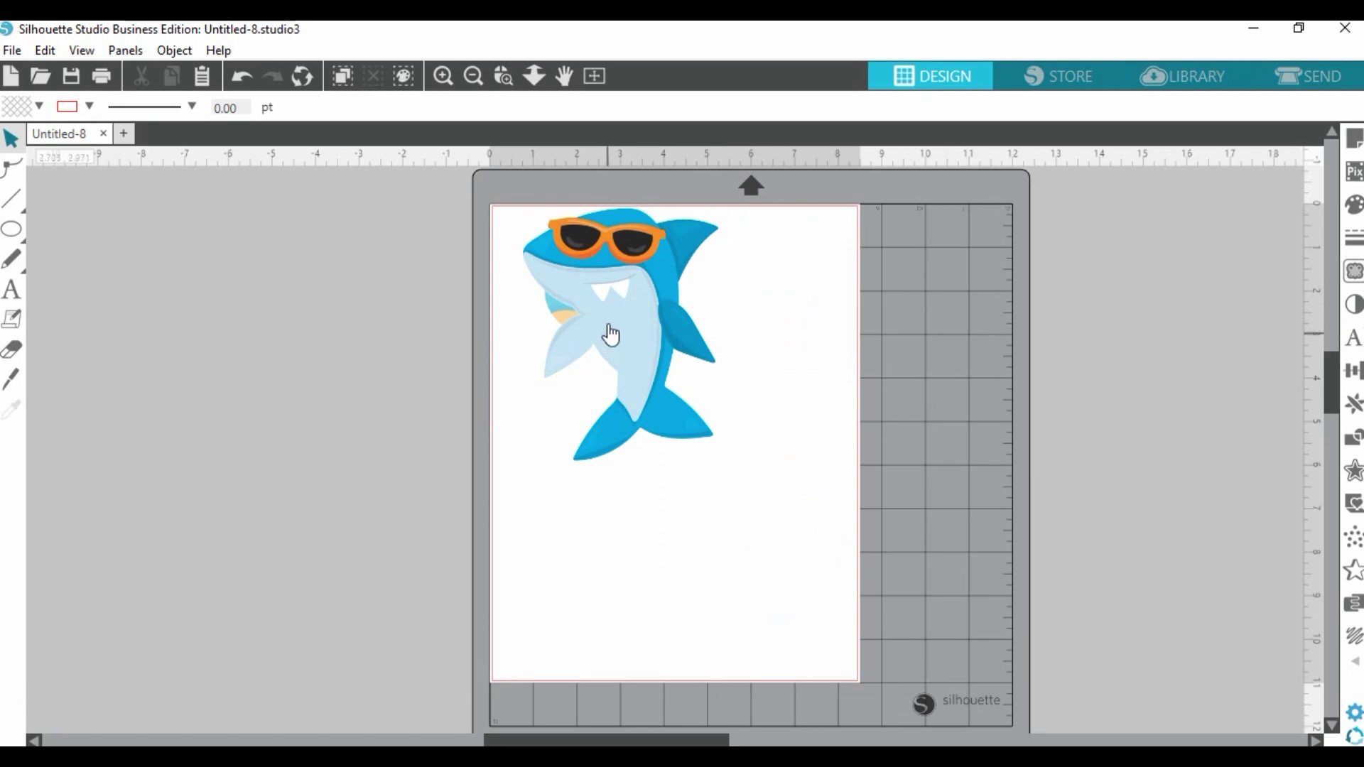
drag(609, 335, 757, 332)
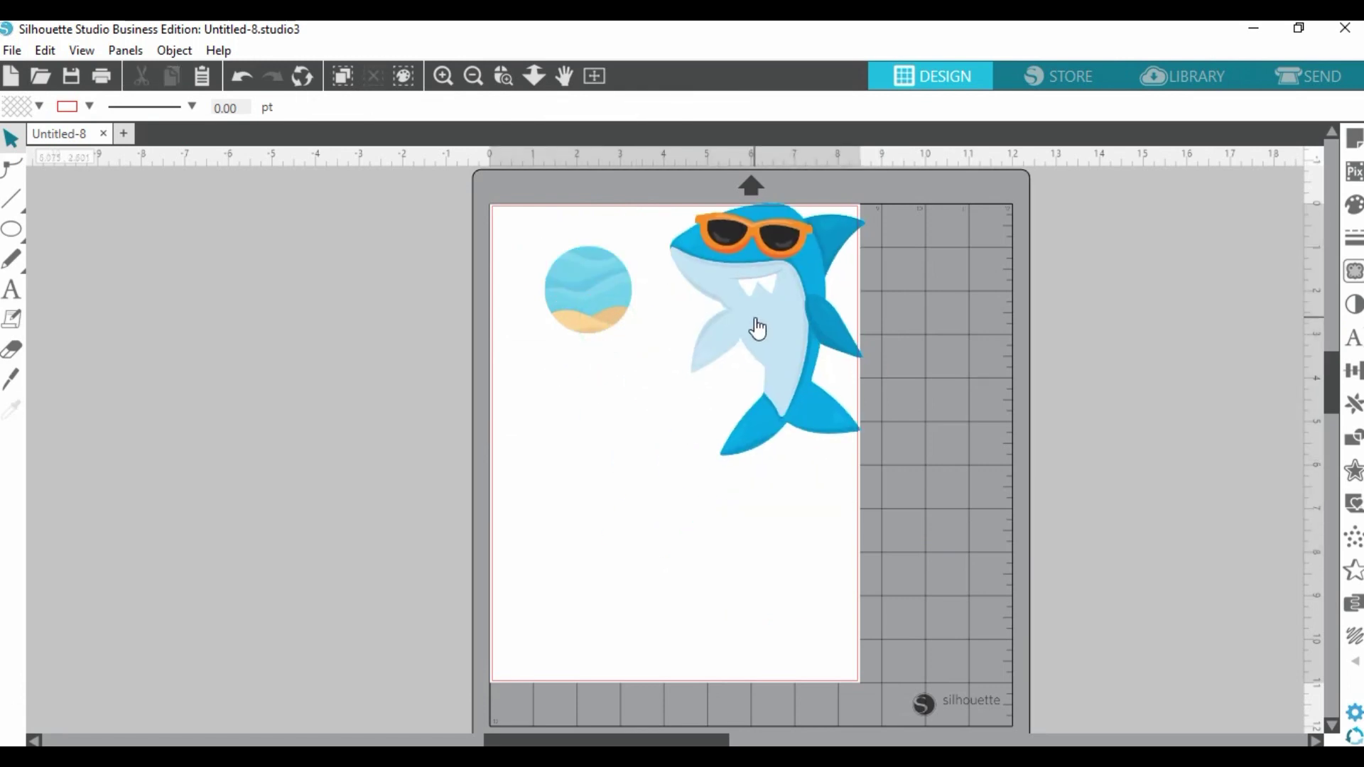
drag(758, 328, 744, 329)
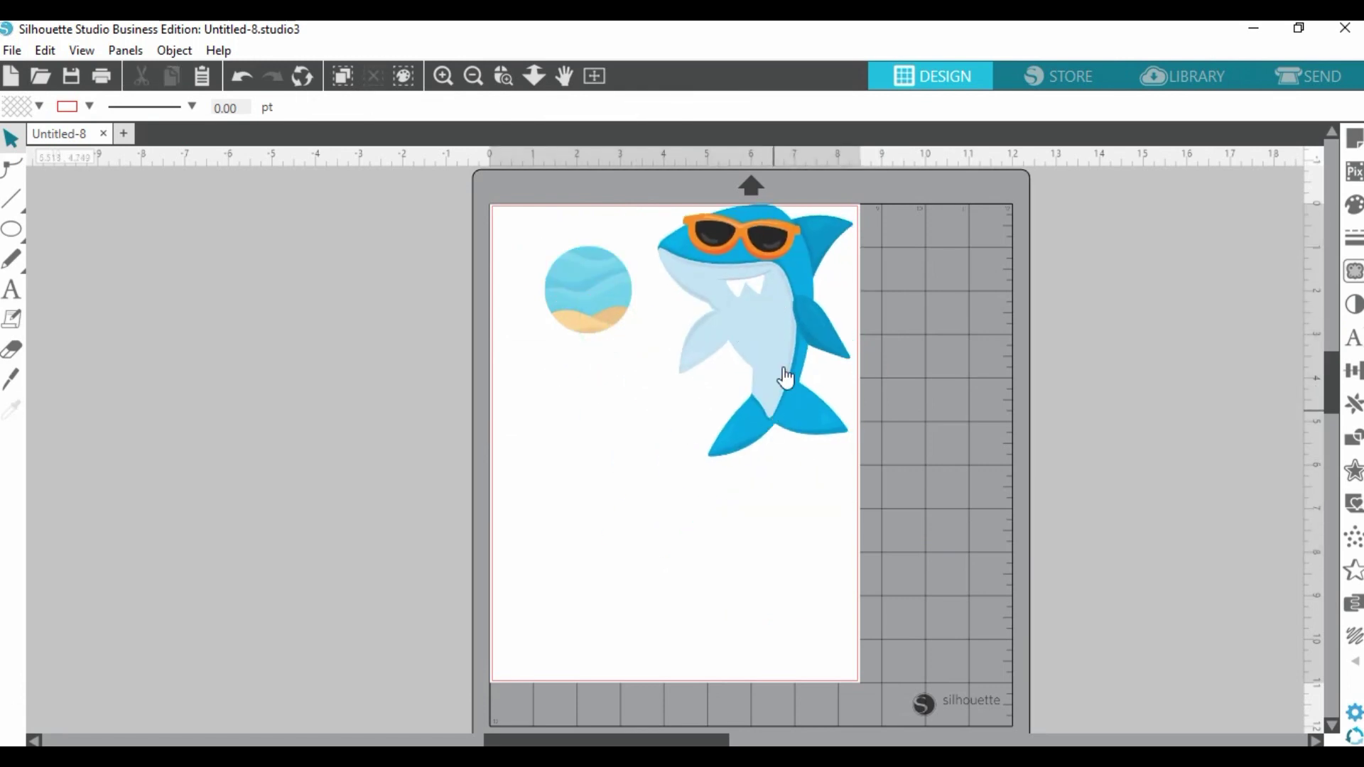
Shrink the sunglasses shark proportionally and fit it over the underwater circle.
click(780, 327)
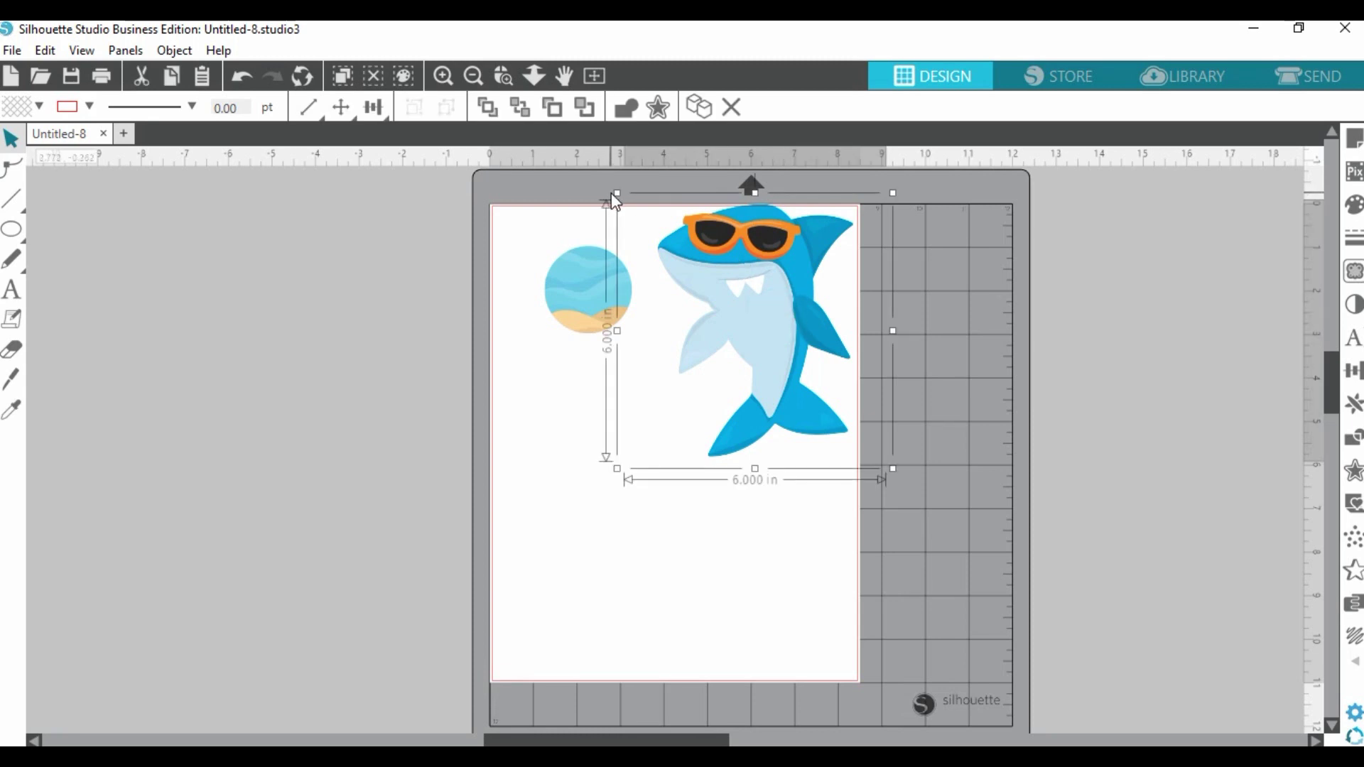
drag(615, 193, 776, 375)
drag(856, 419, 633, 306)
drag(564, 249, 613, 301)
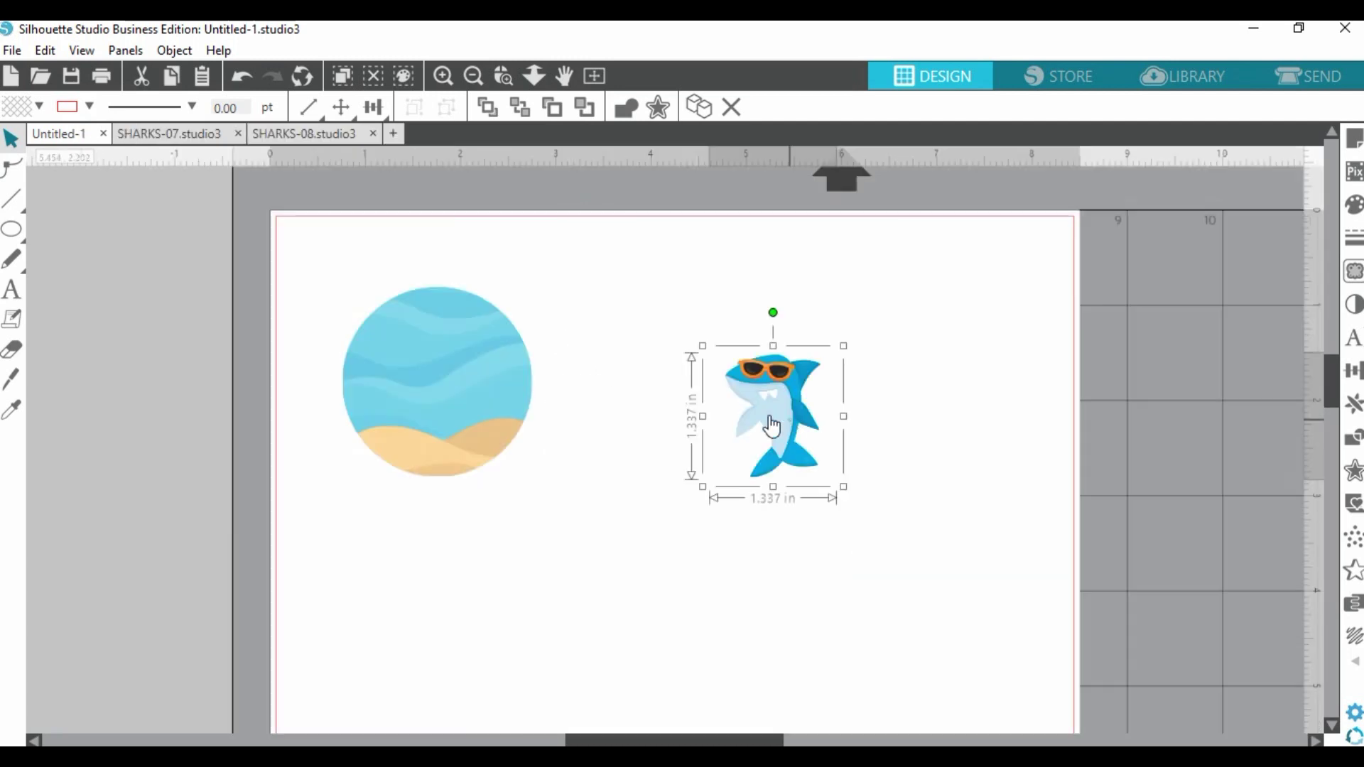
Move the shark off the page, resize it to about 1.32 in, and place it right of centre inside the underwater circle.
drag(777, 415, 161, 410)
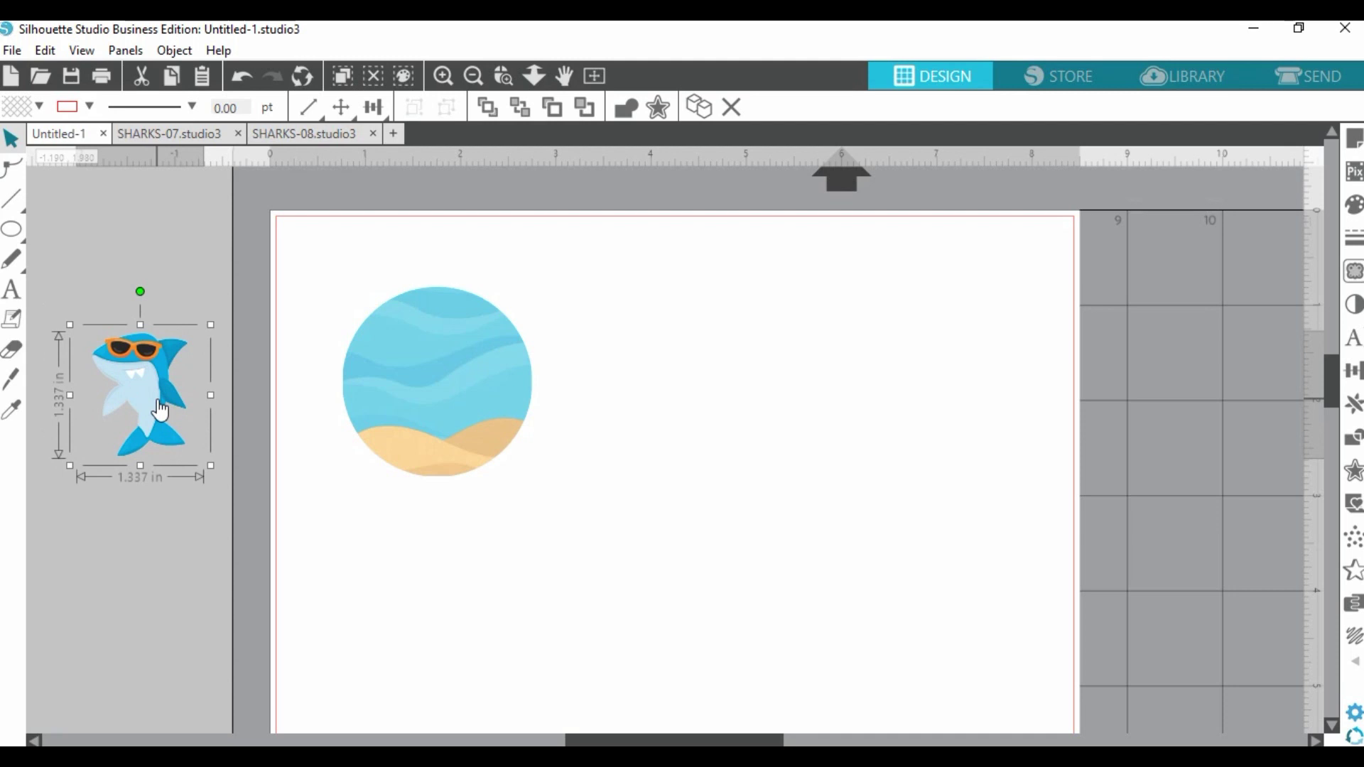
drag(210, 325, 176, 360)
drag(122, 416, 480, 403)
drag(420, 442, 389, 471)
drag(469, 416, 472, 412)
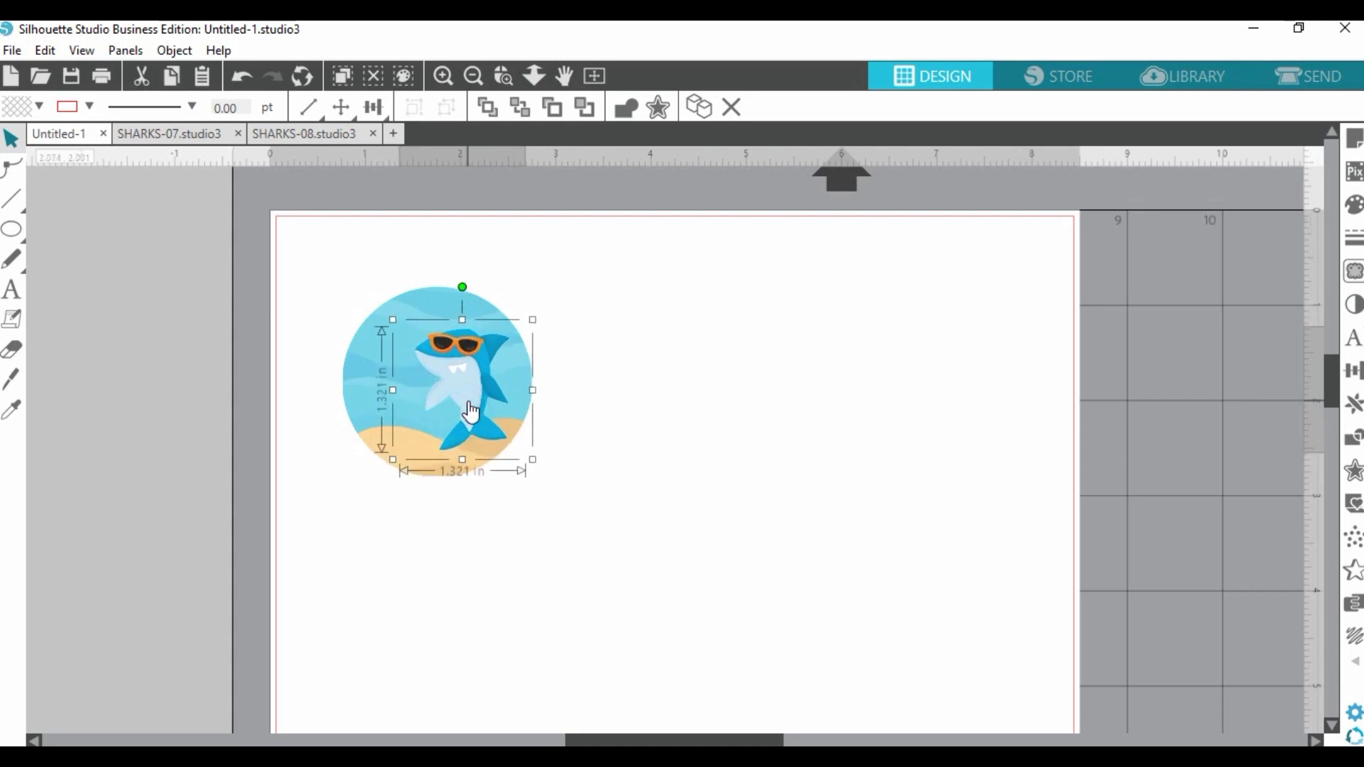
click(739, 380)
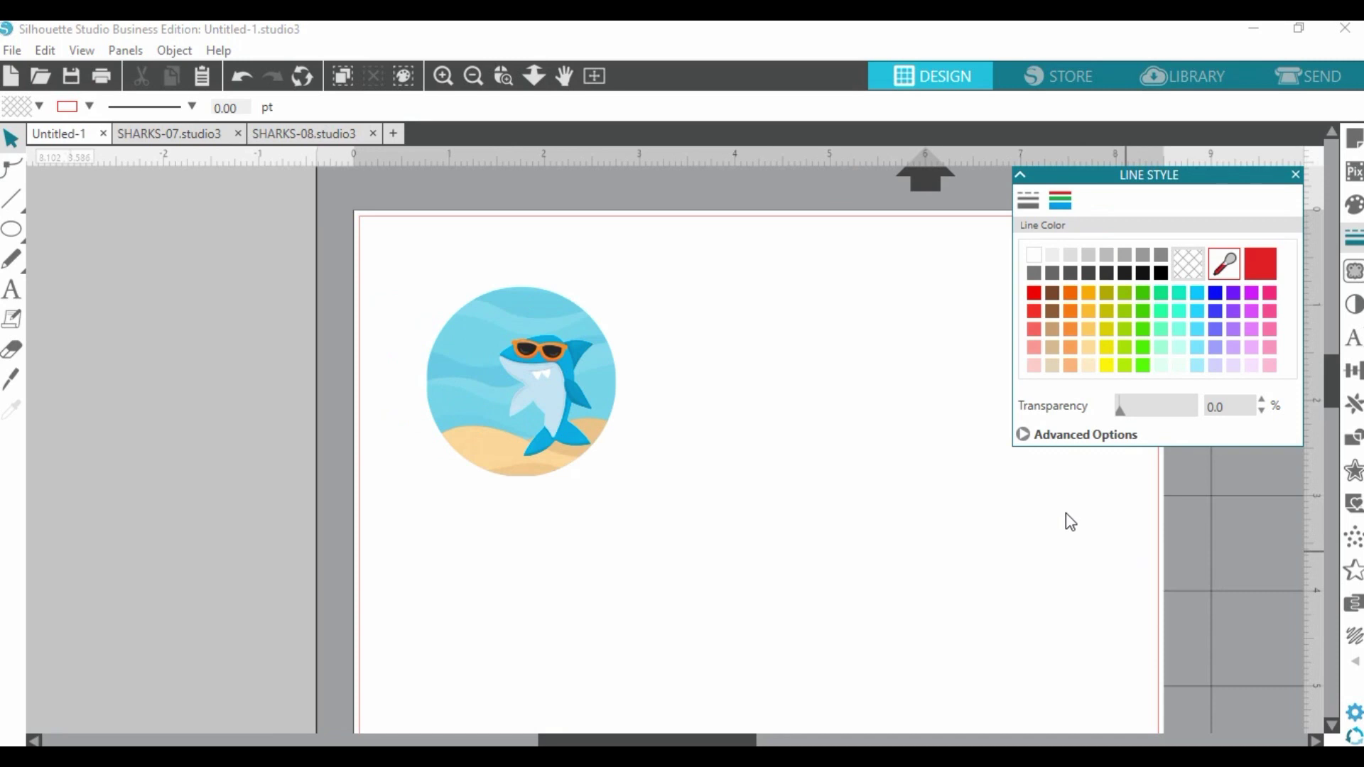
Open the BOUNCE-HOUSE-trampoline-clipart-RED-14 balloon clipart from the library's Birthdays folder.
click(1204, 79)
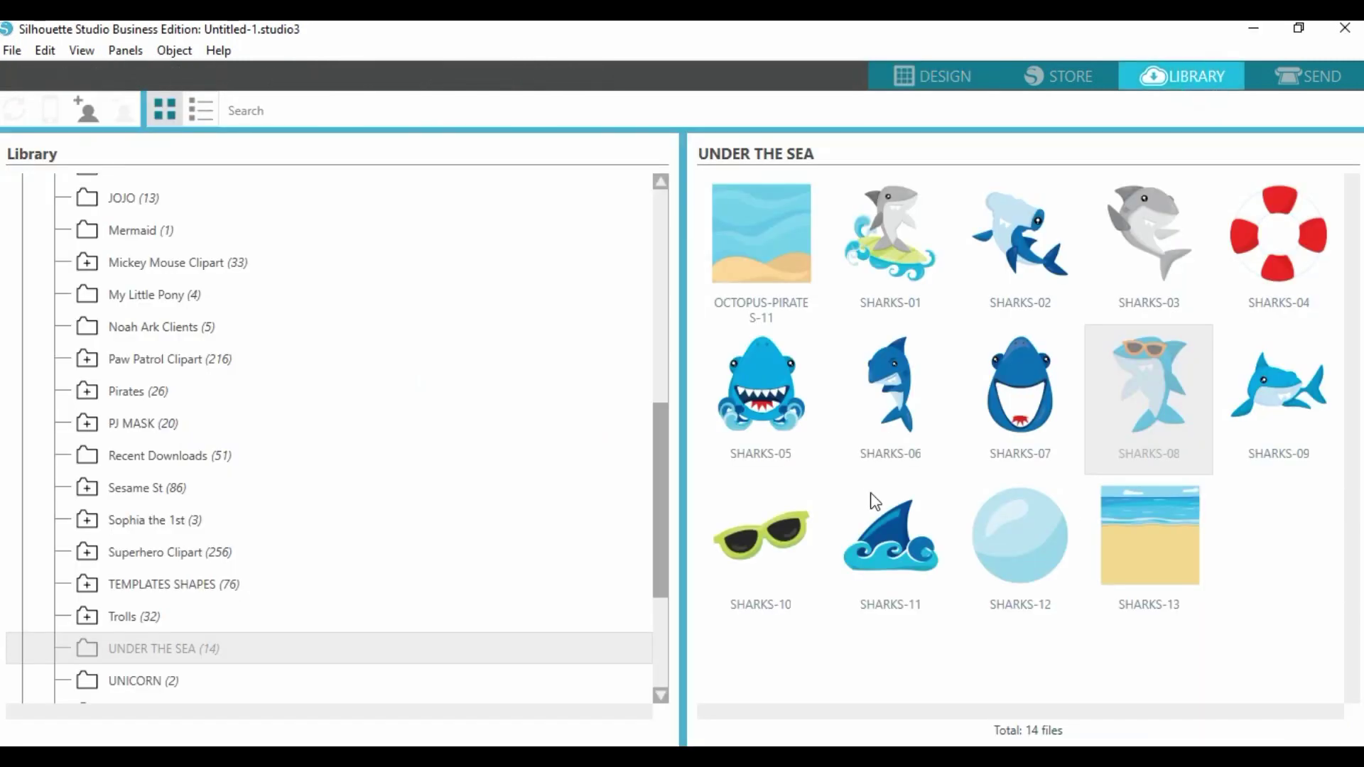
scroll(509, 509, up, 8)
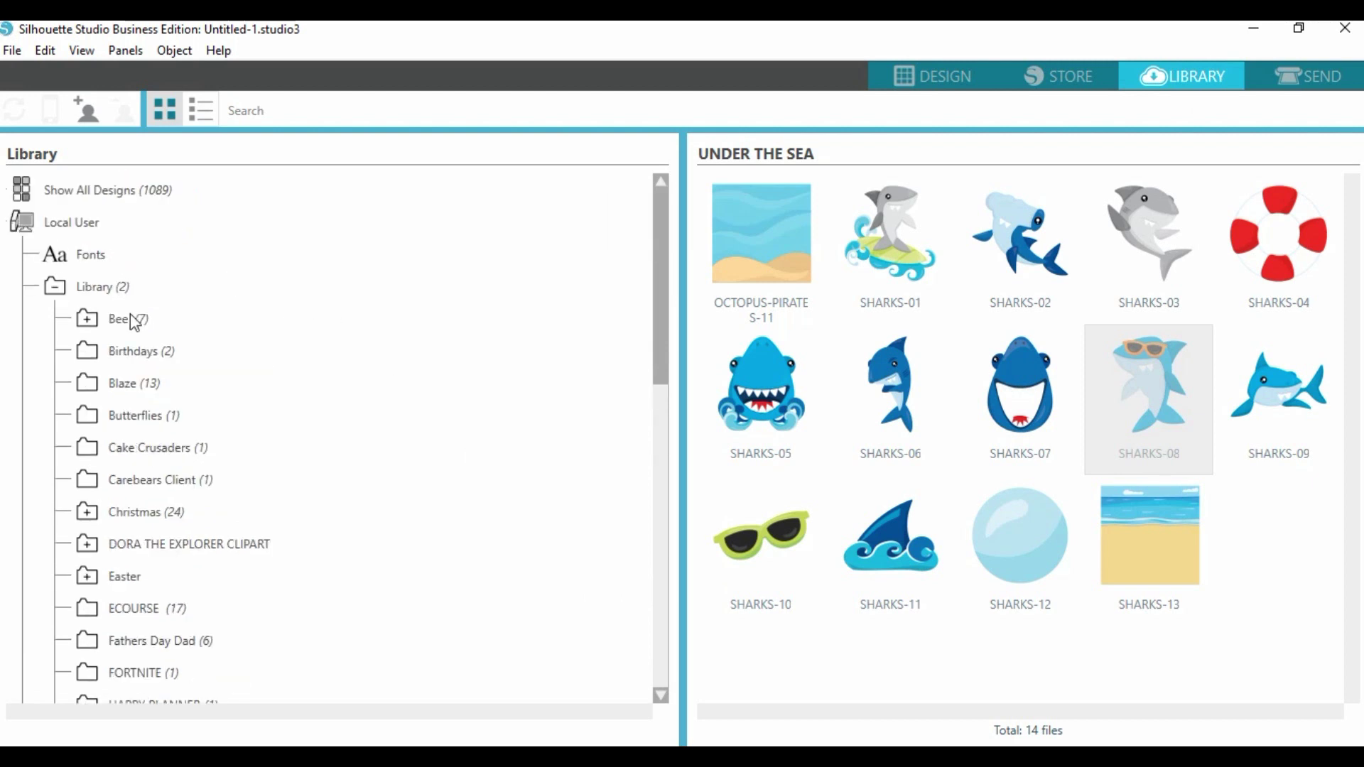
click(133, 354)
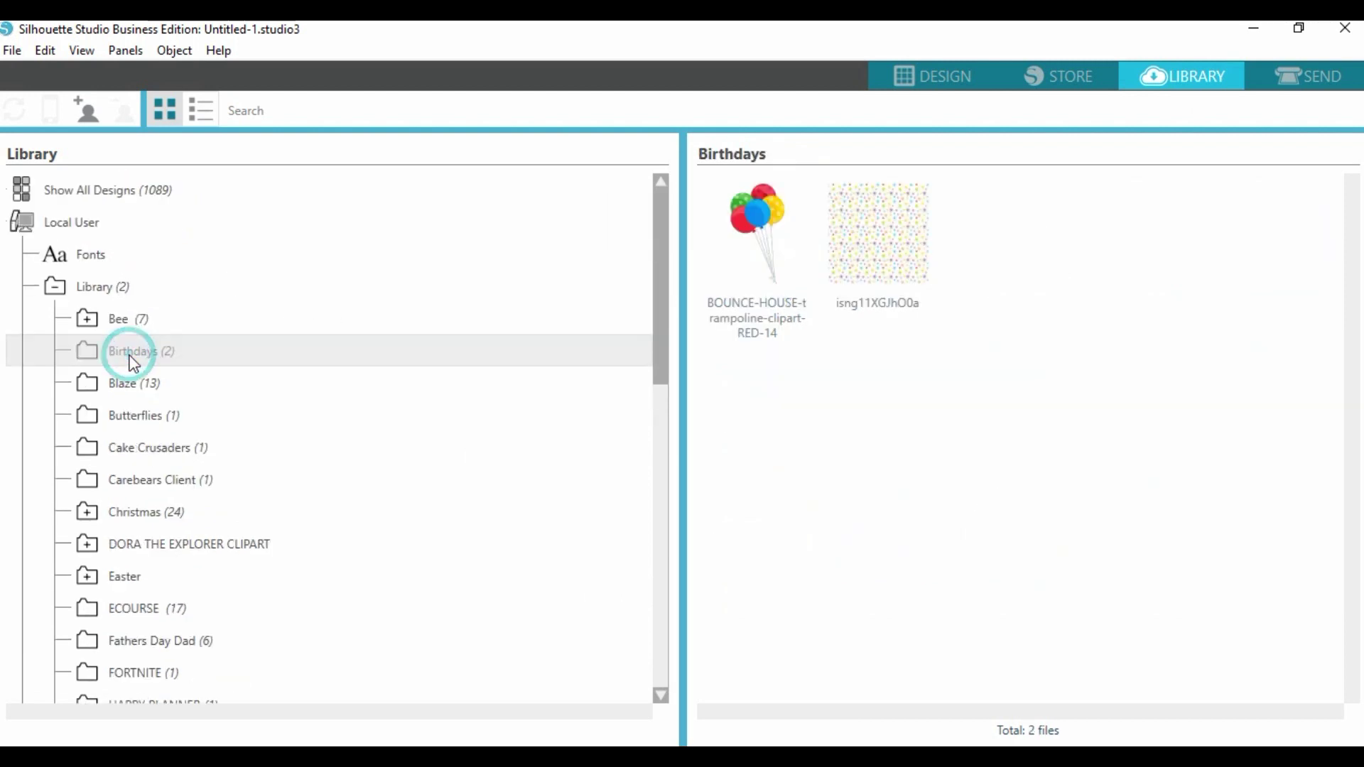
click(774, 206)
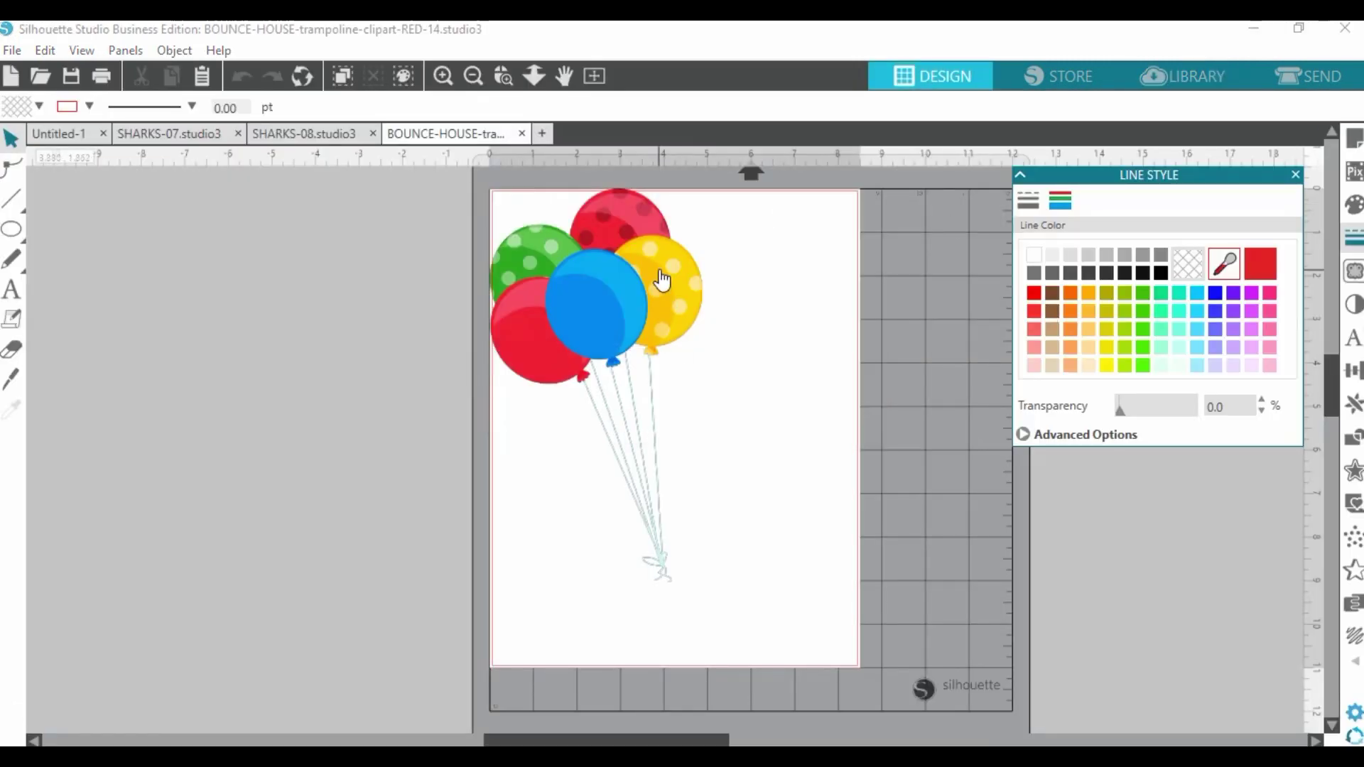
Cut the balloon bunch from its own document and paste it into the Untitled-1 shark design.
right_click(660, 270)
click(702, 309)
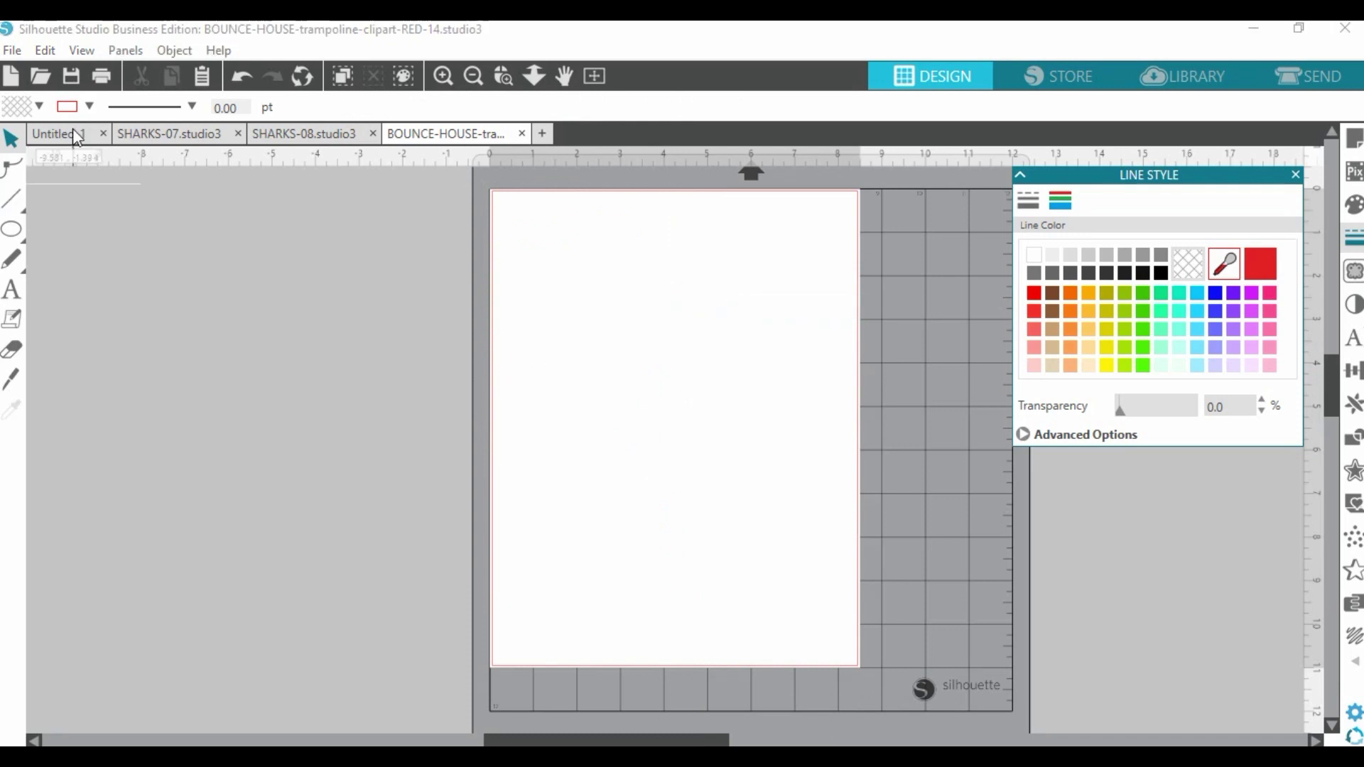
click(65, 133)
right_click(730, 333)
click(787, 423)
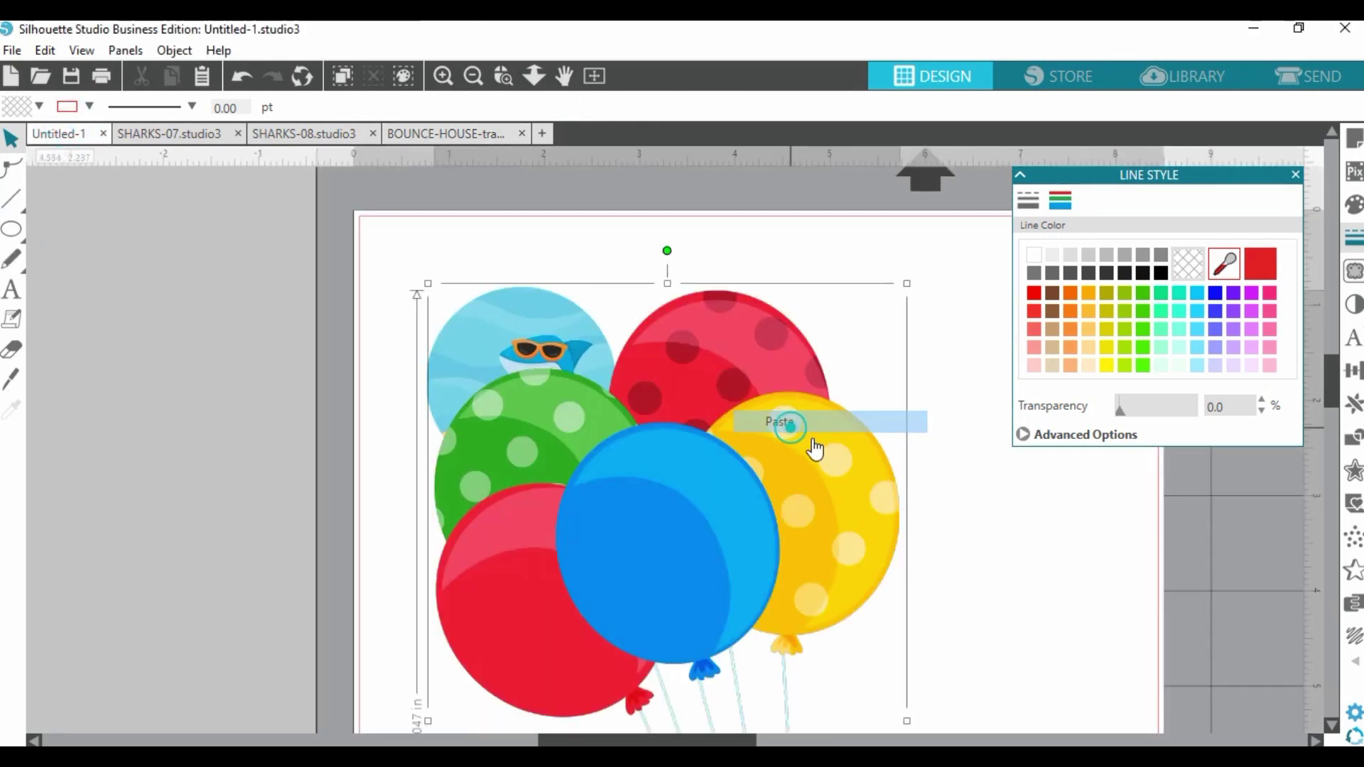
Shrink the balloons proportionally to about 0.64 by 1.19 in and place them inside the circle with their strings at the shark's fin.
drag(907, 283, 606, 651)
drag(770, 359, 737, 476)
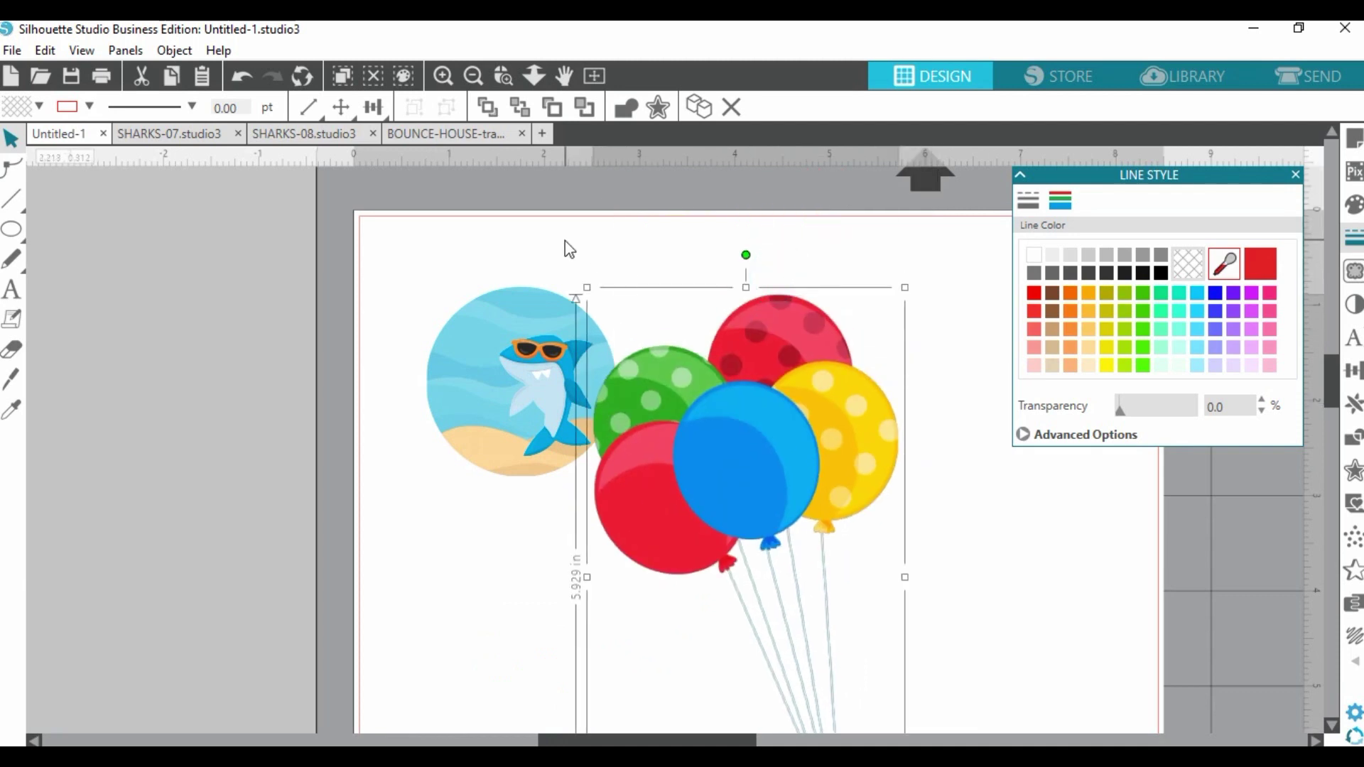
drag(587, 288, 707, 518)
drag(828, 622, 774, 351)
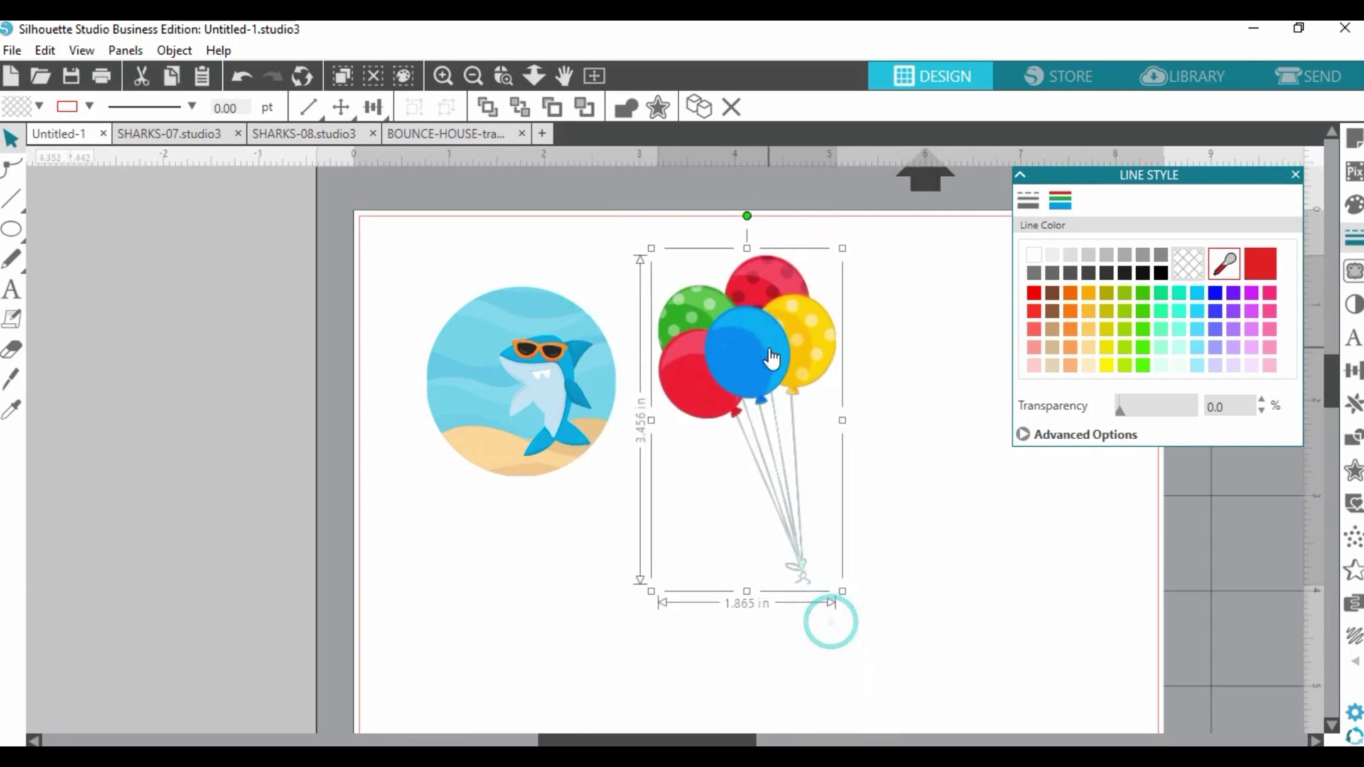
drag(650, 248, 760, 437)
drag(798, 480, 505, 349)
drag(453, 292, 472, 321)
drag(512, 375, 499, 350)
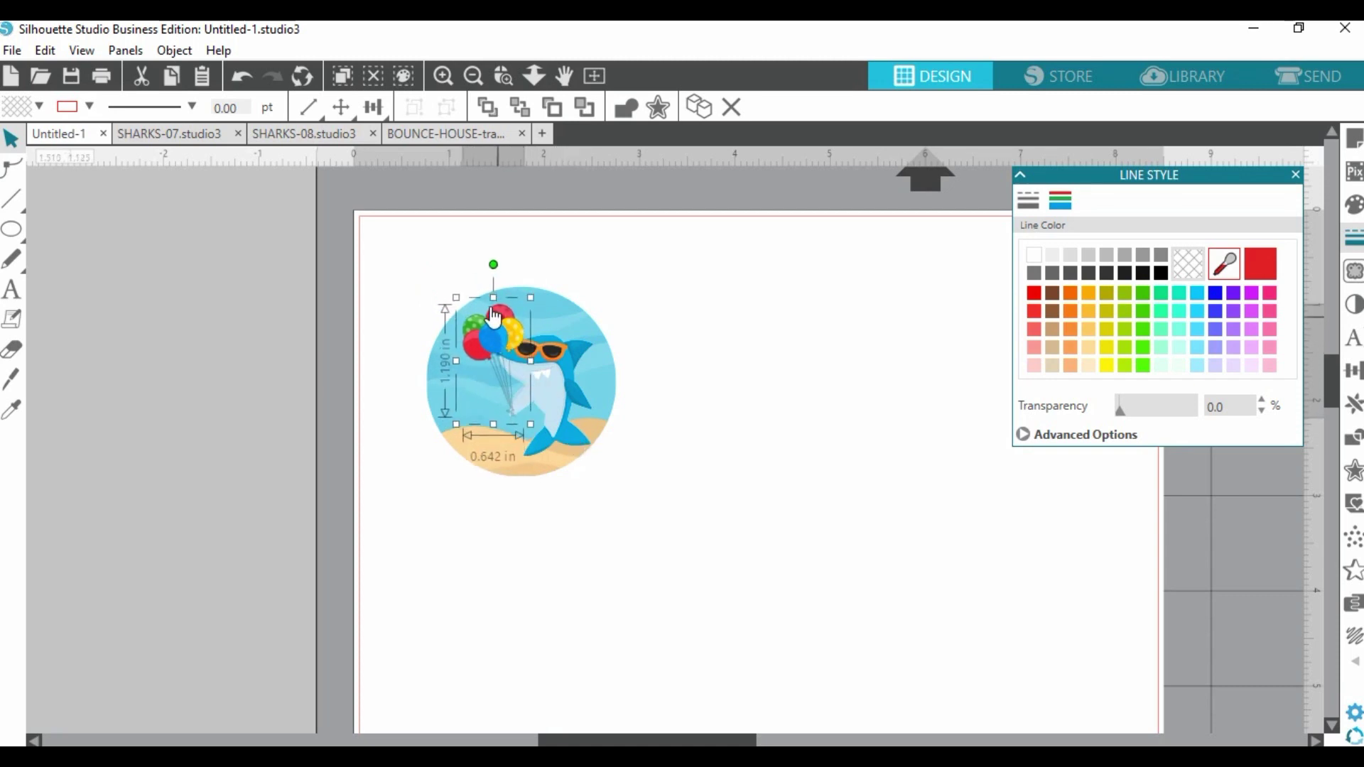
Send the balloons backward, and nudge the shark and the balloons slightly upward inside the circle.
right_click(510, 323)
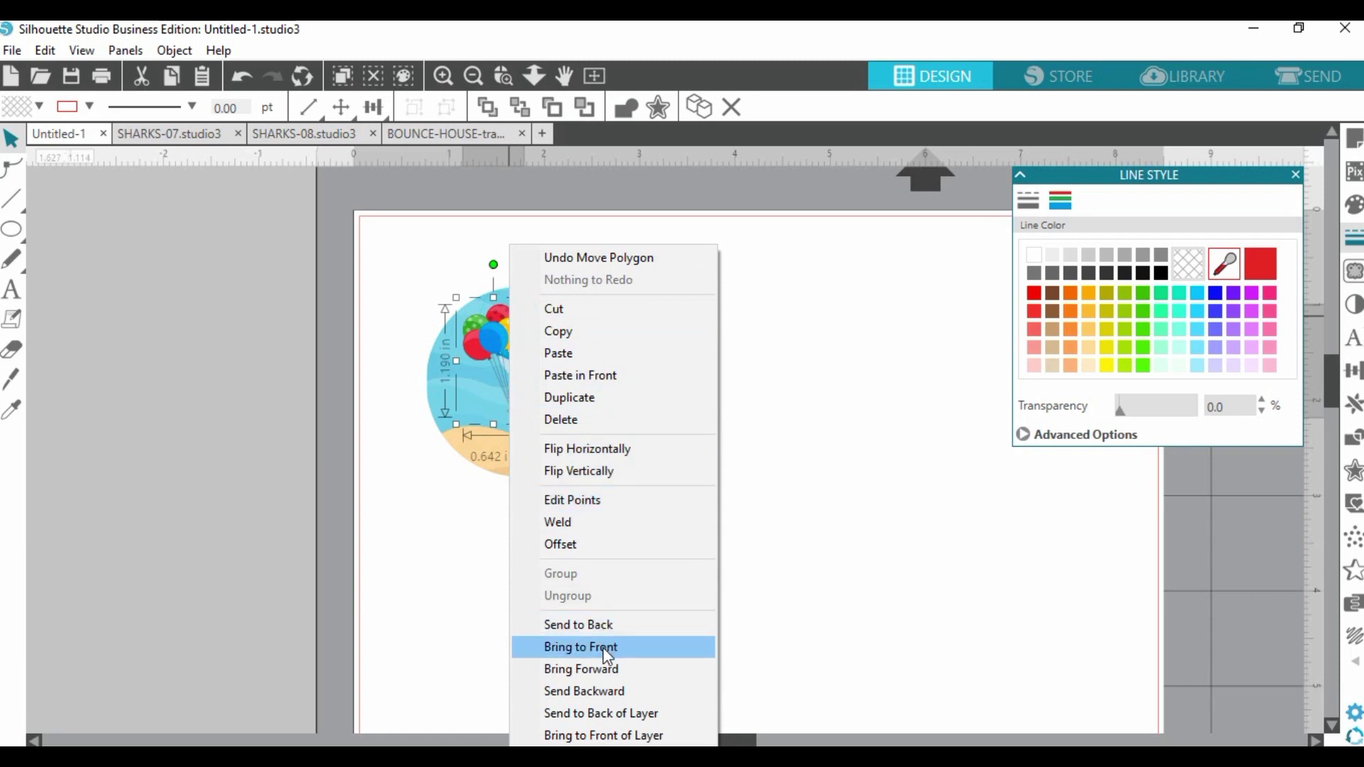
click(611, 693)
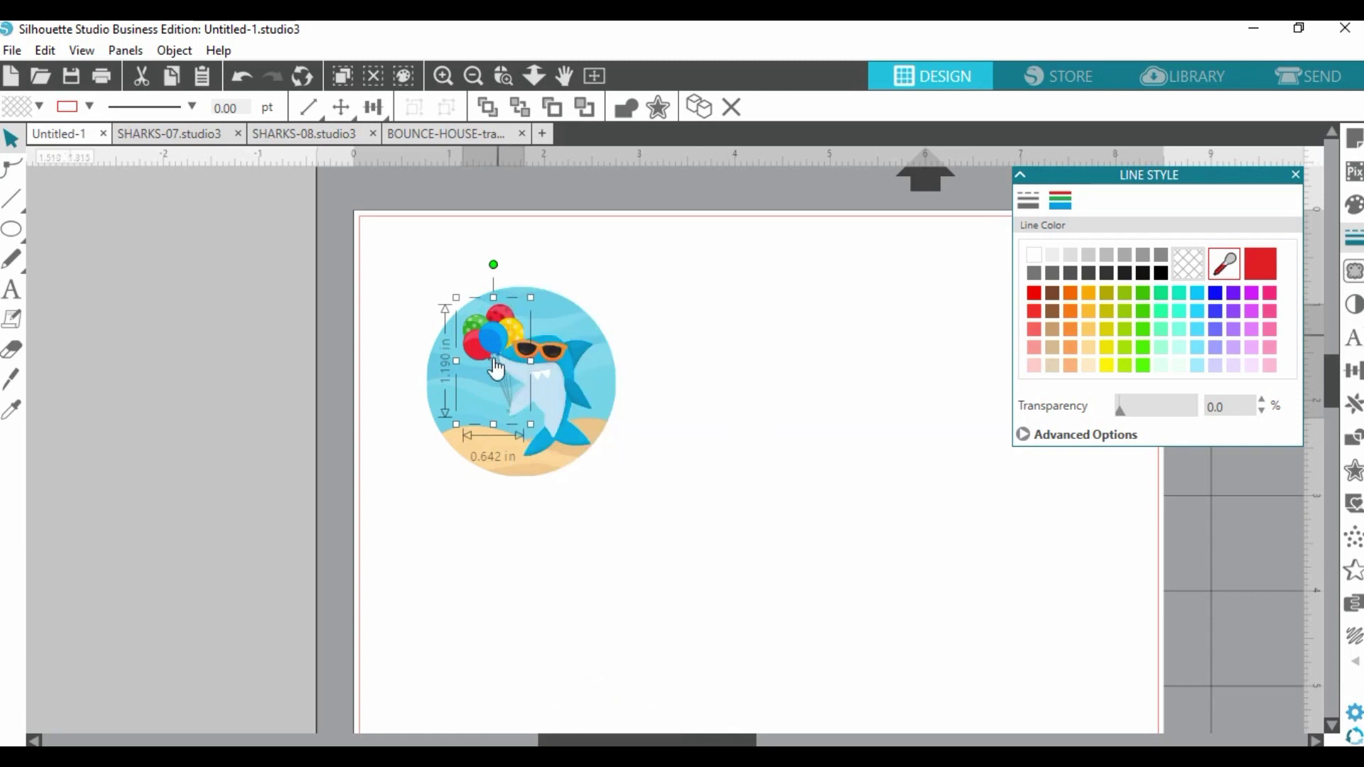
click(444, 78)
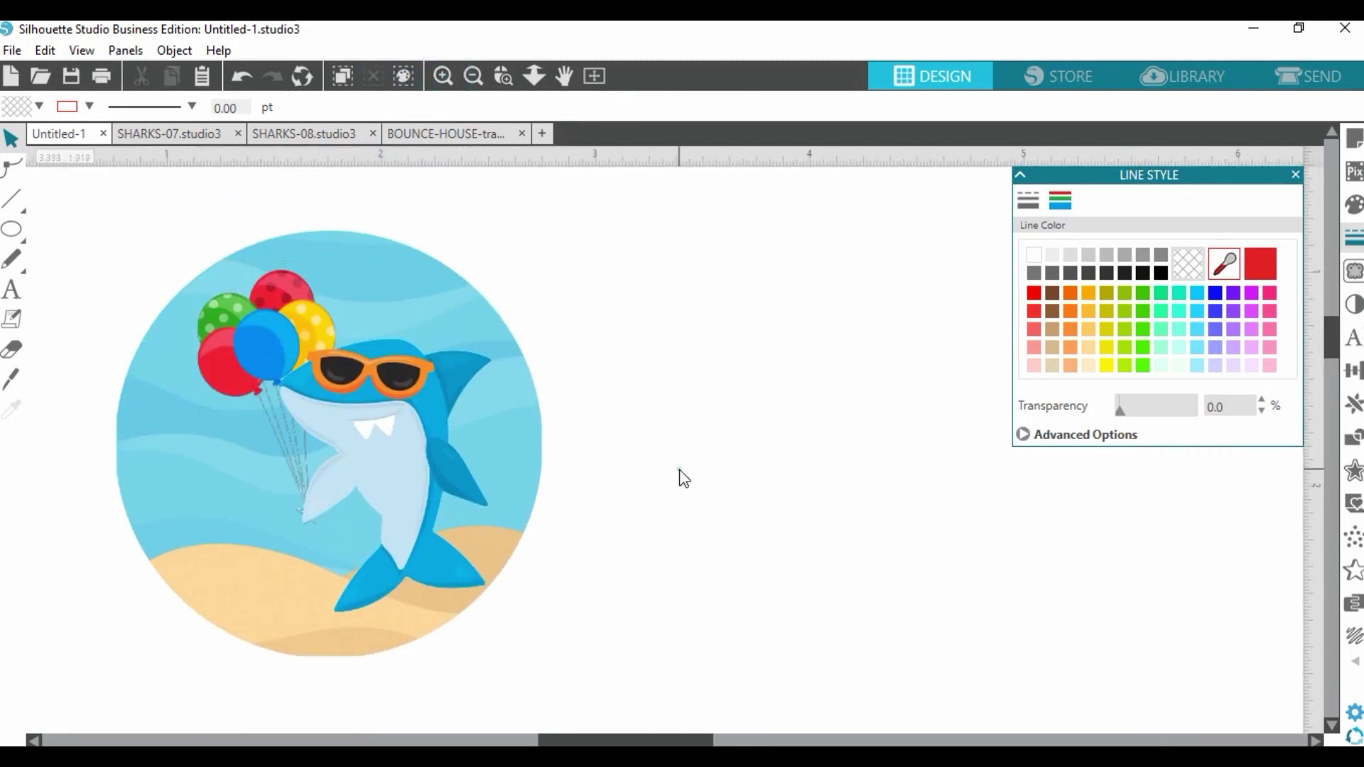
drag(365, 432, 374, 434)
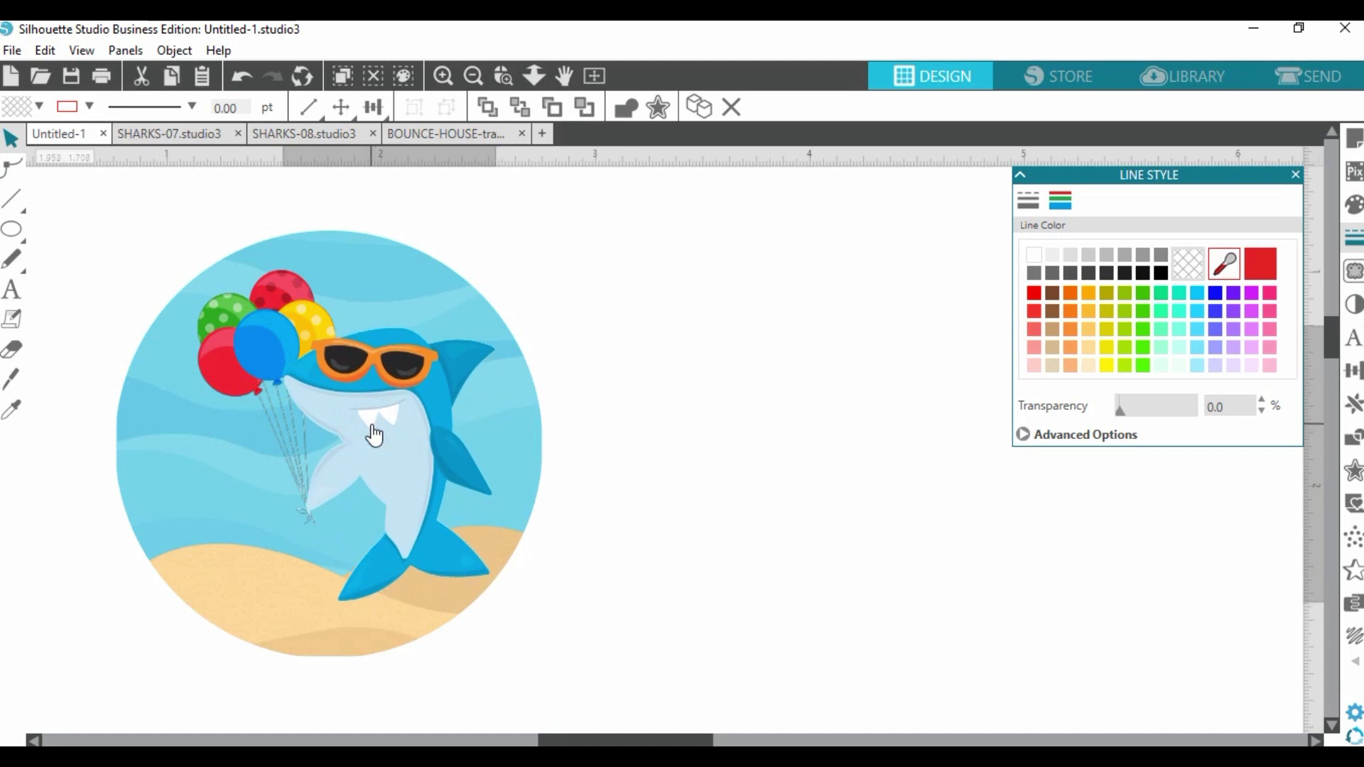
drag(290, 442, 290, 430)
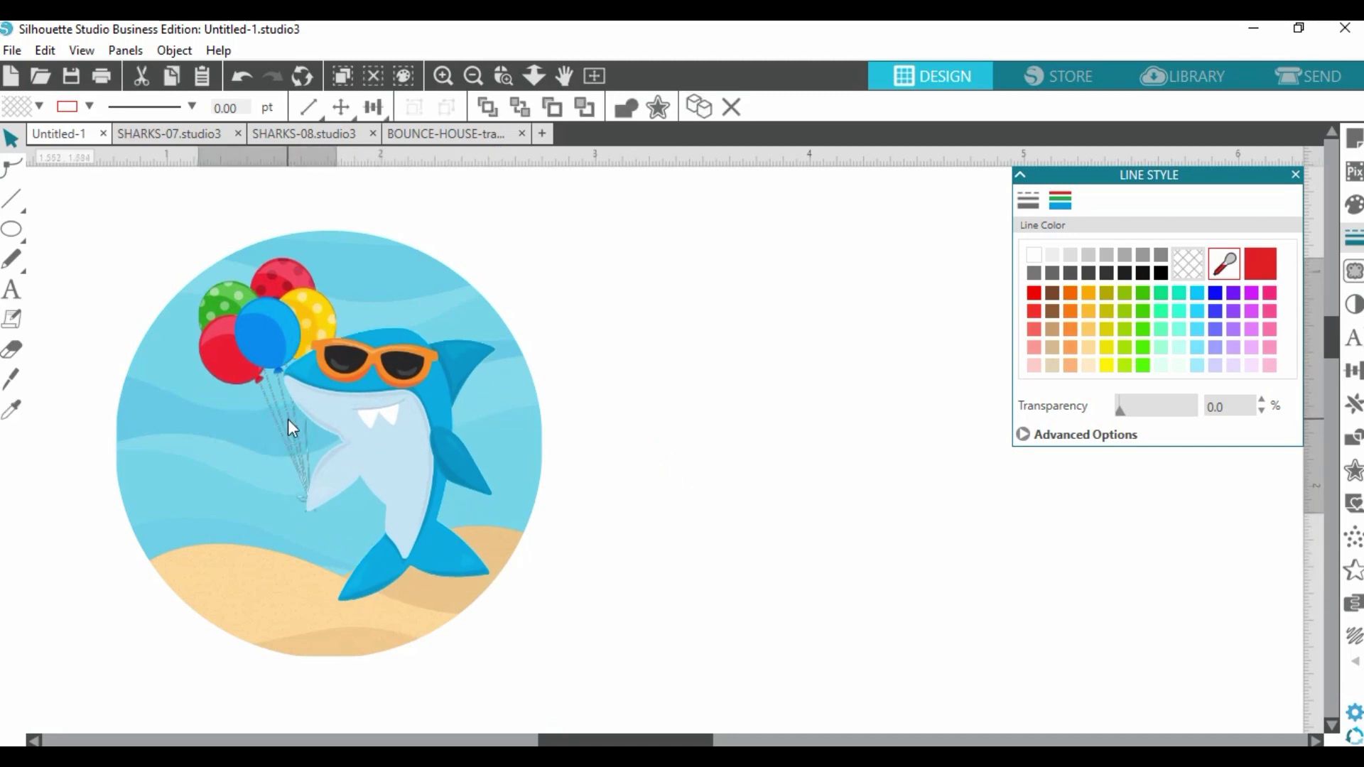
click(676, 503)
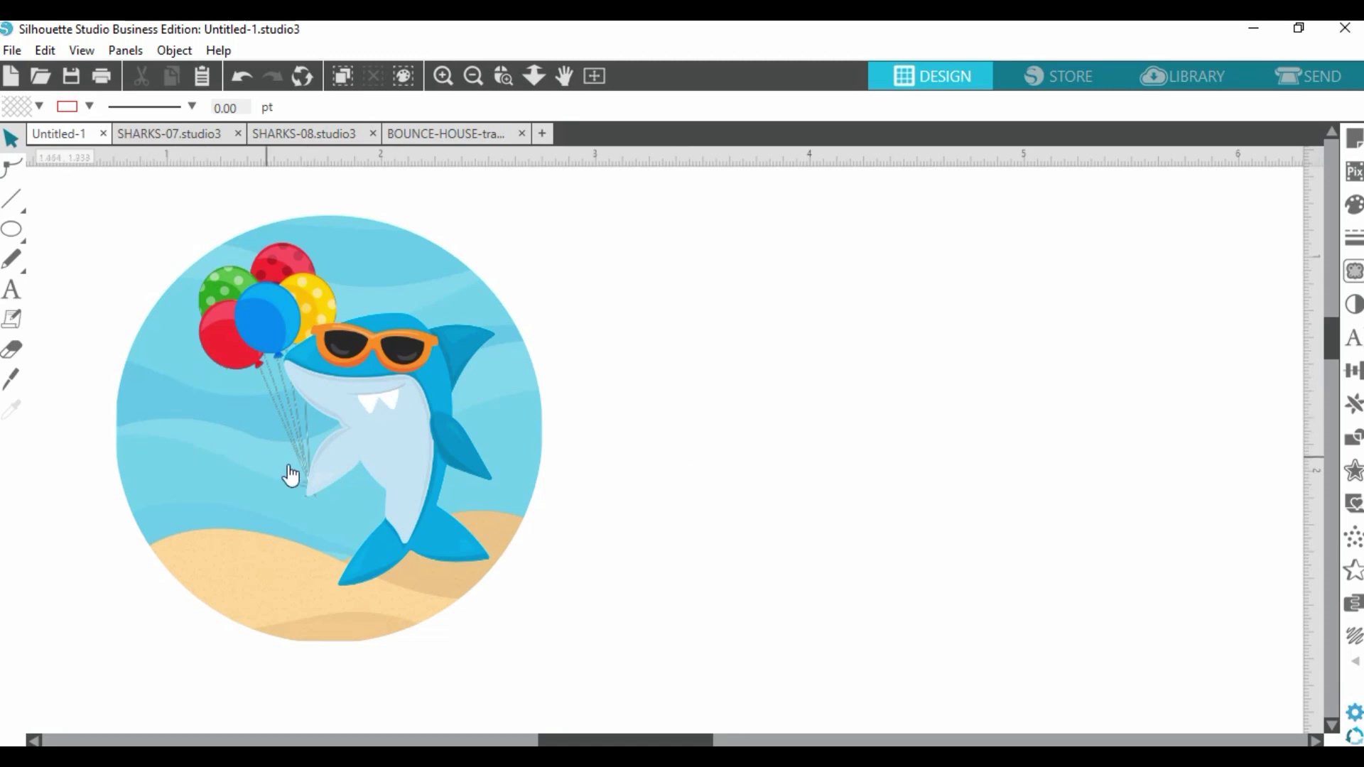
Add the text HAPPY in the Mr Stretch font at 72 pt beside the underwater circle.
click(11, 299)
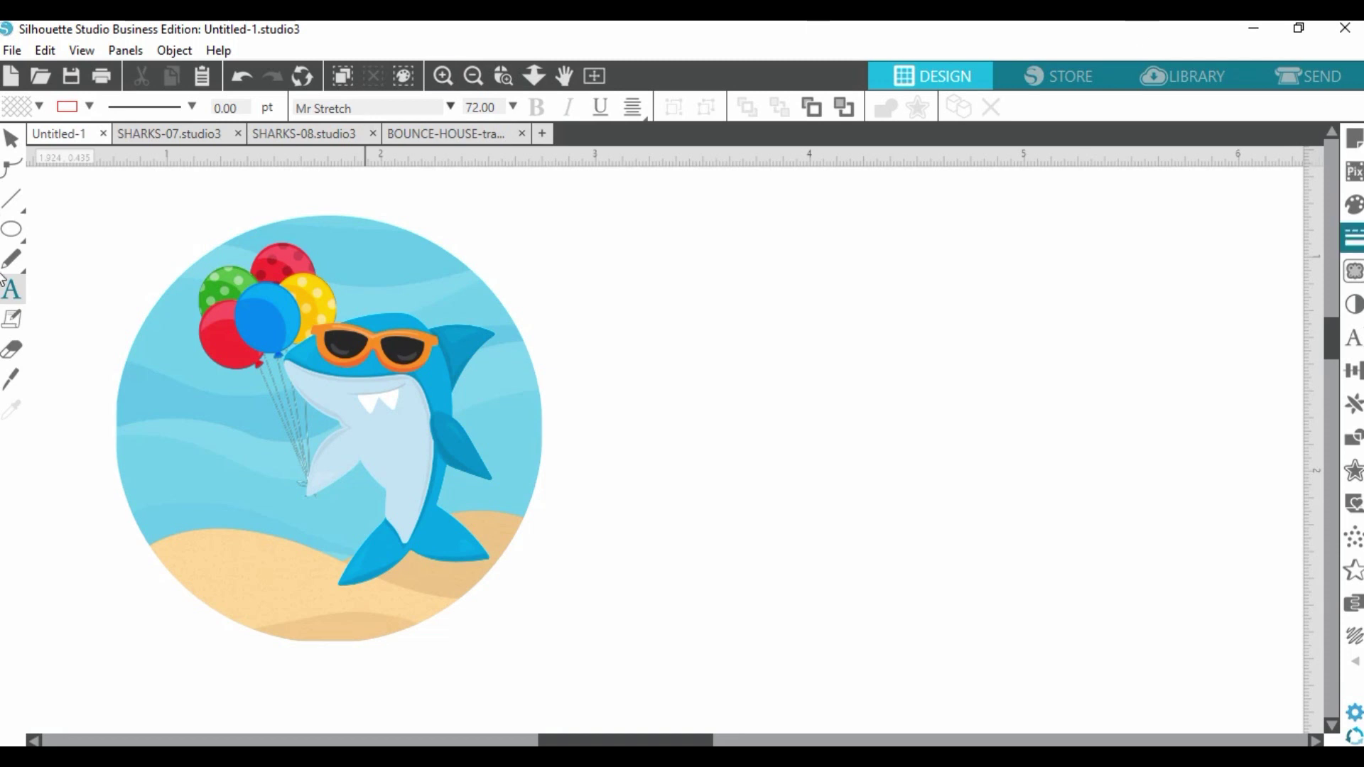
click(1354, 341)
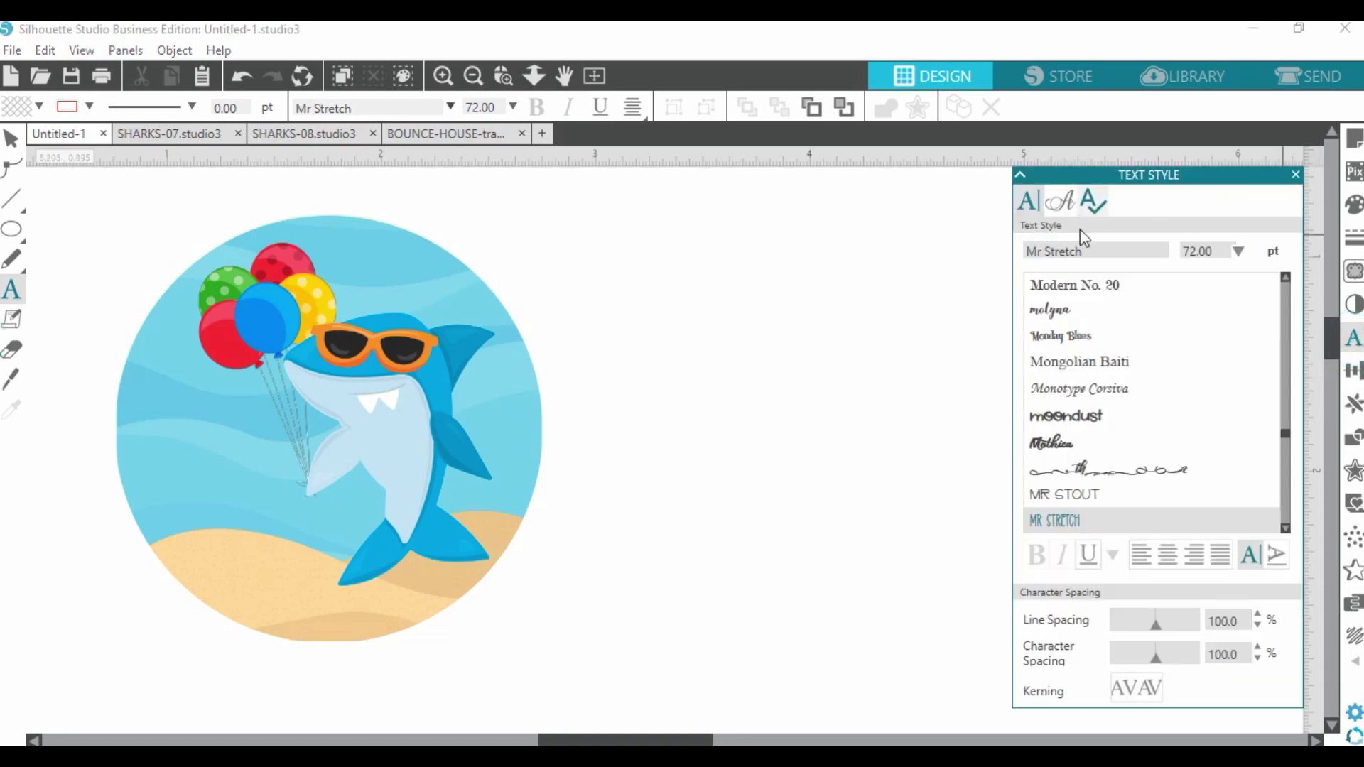
click(1112, 253)
click(686, 291)
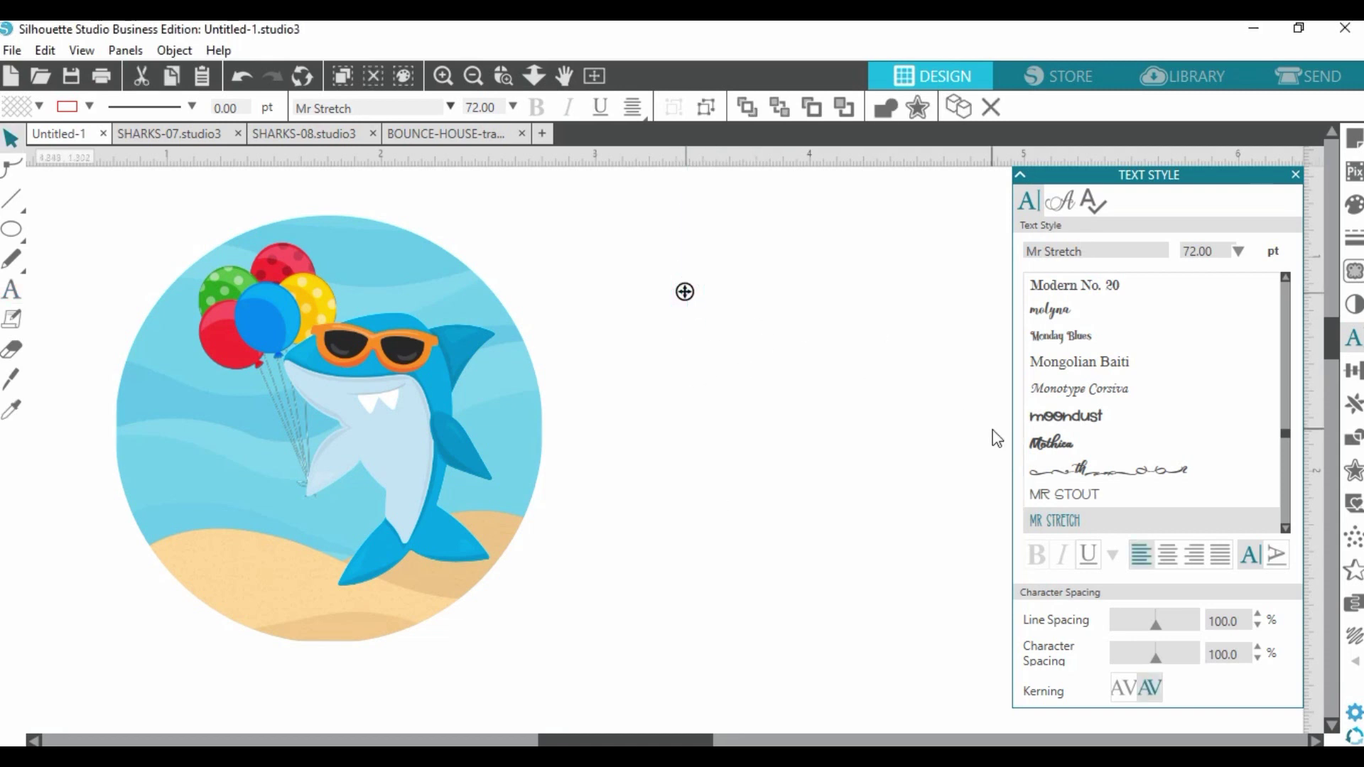
text(Sha)
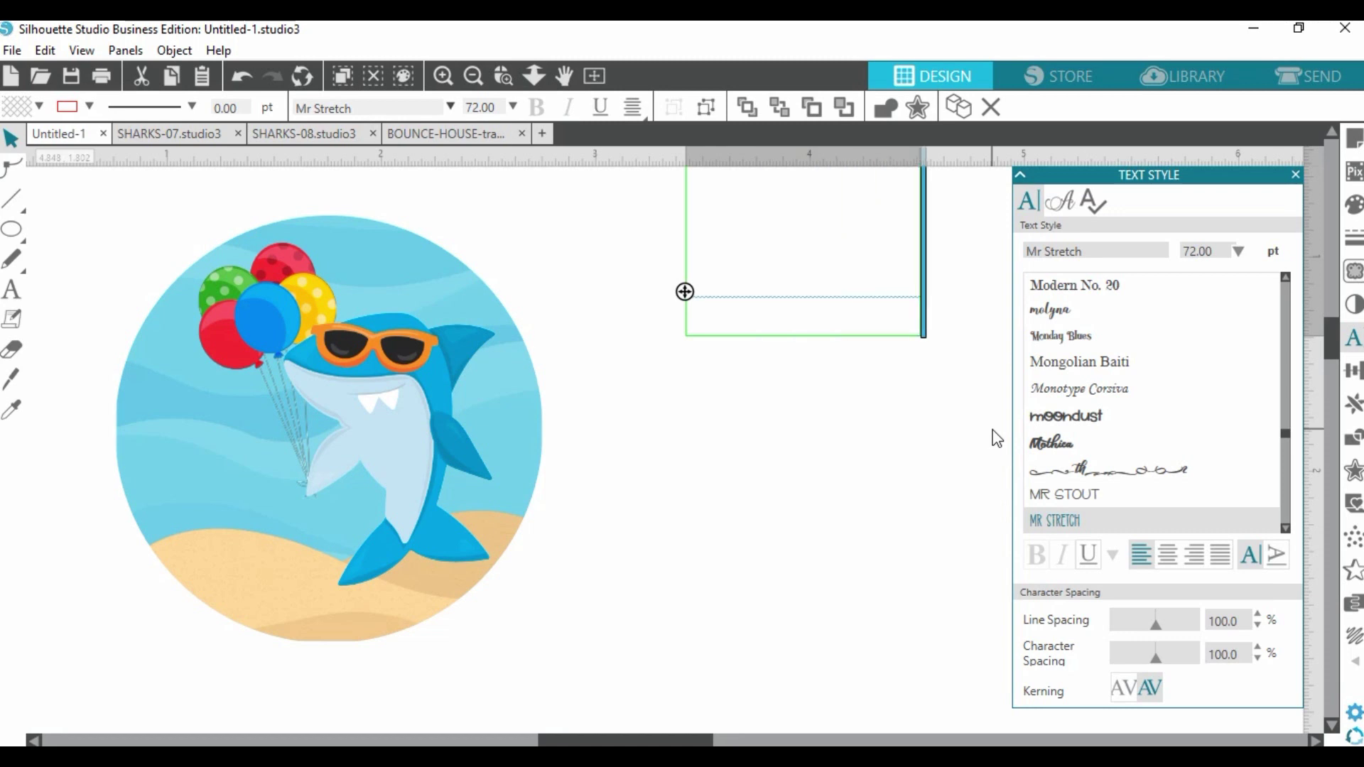
key(BackSpace)
key(BackSpace)
key(BackSpace)
text(Shark)
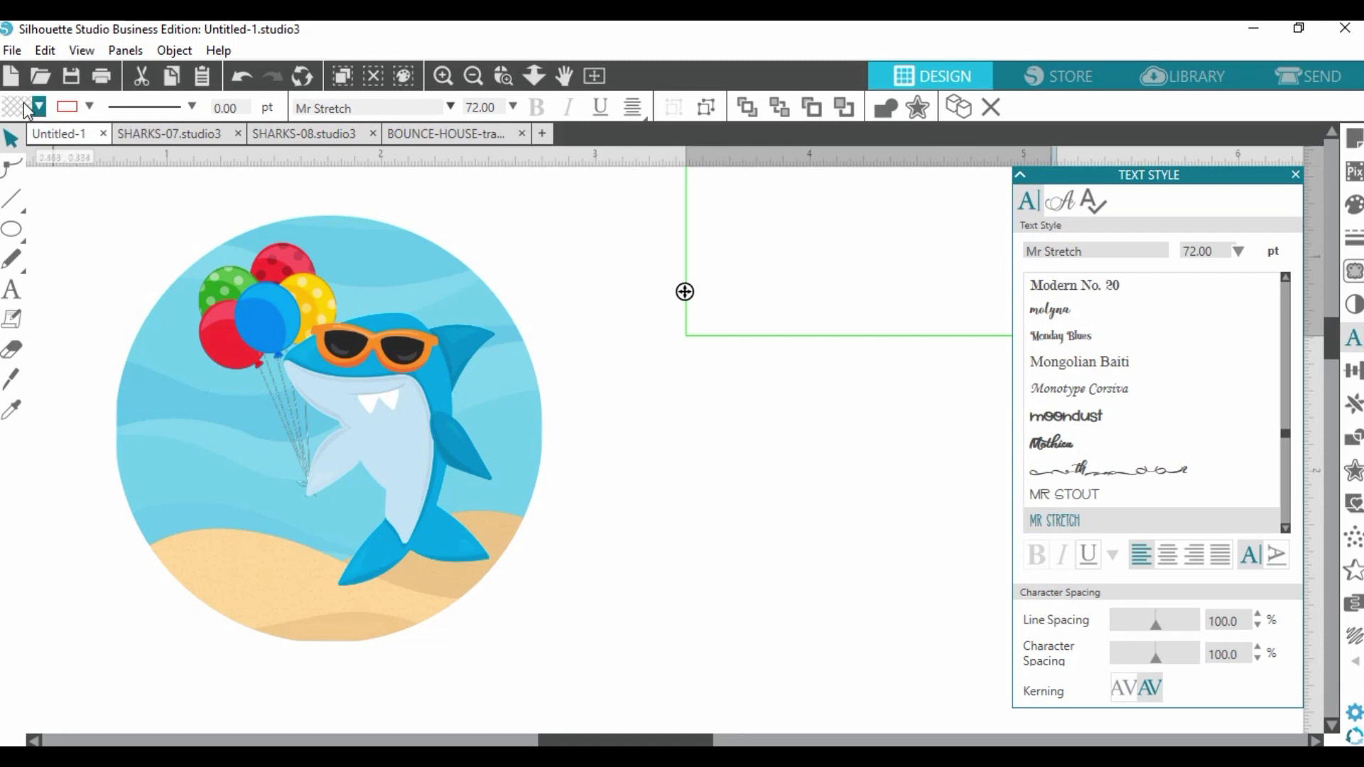
Fill the HAPPY text with the red sampled from the plain red balloon.
drag(695, 238, 1188, 293)
click(1296, 176)
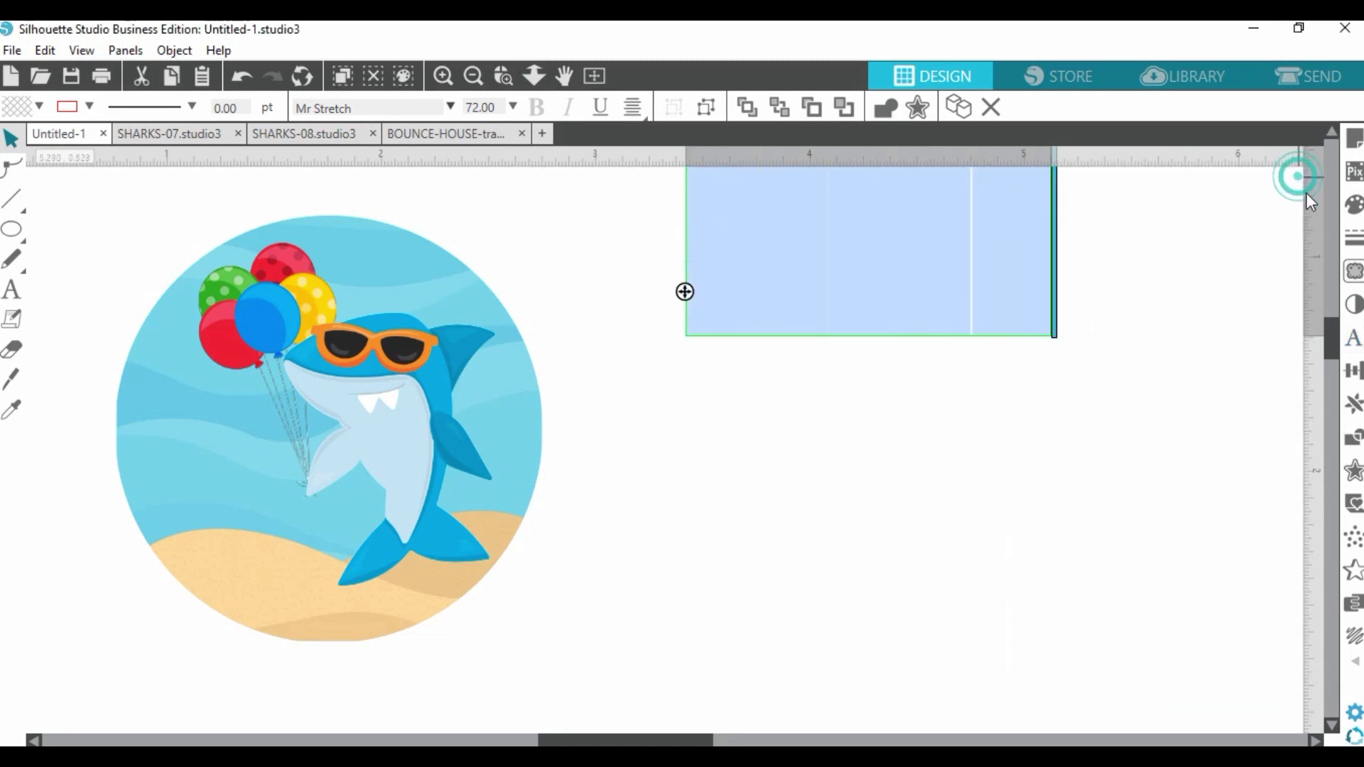
click(39, 107)
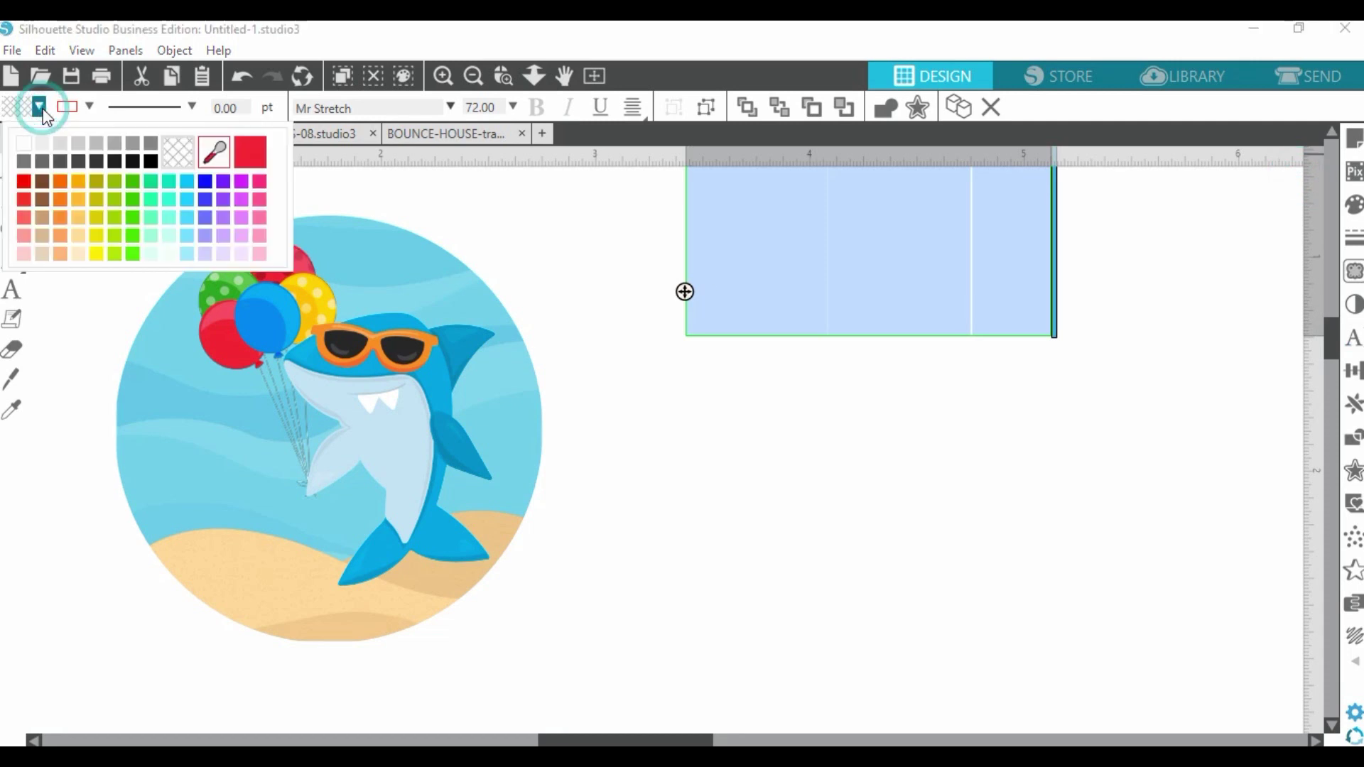
click(210, 150)
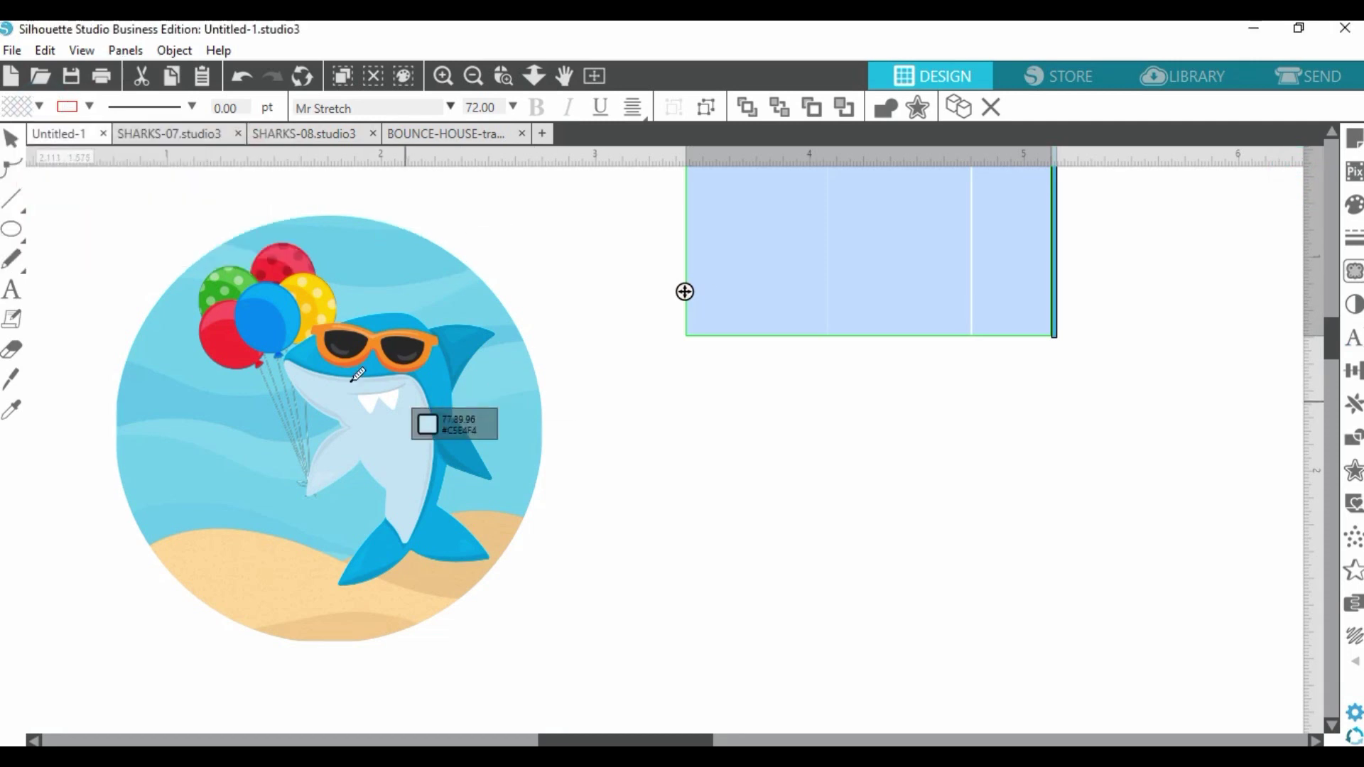
click(253, 339)
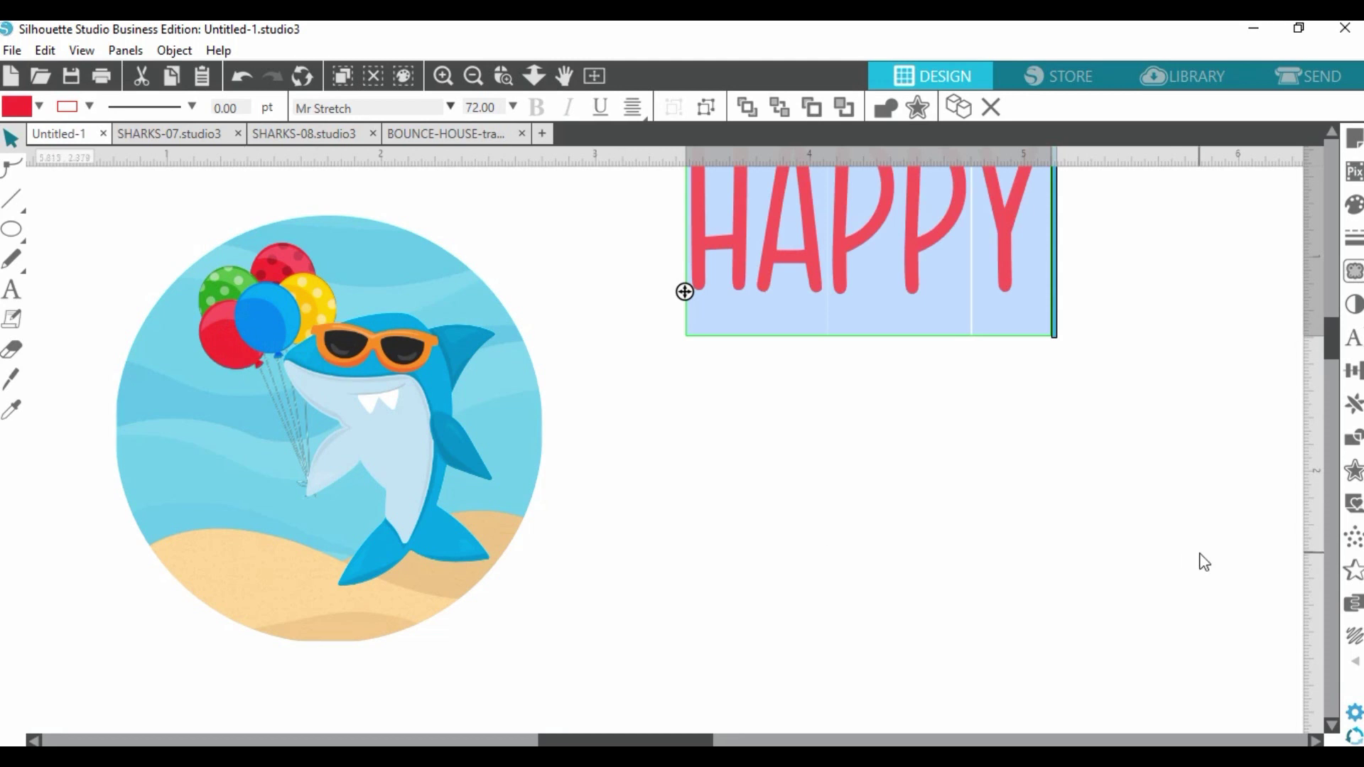
scroll(1205, 560, up, 3)
click(506, 307)
scroll(913, 462, down, 2)
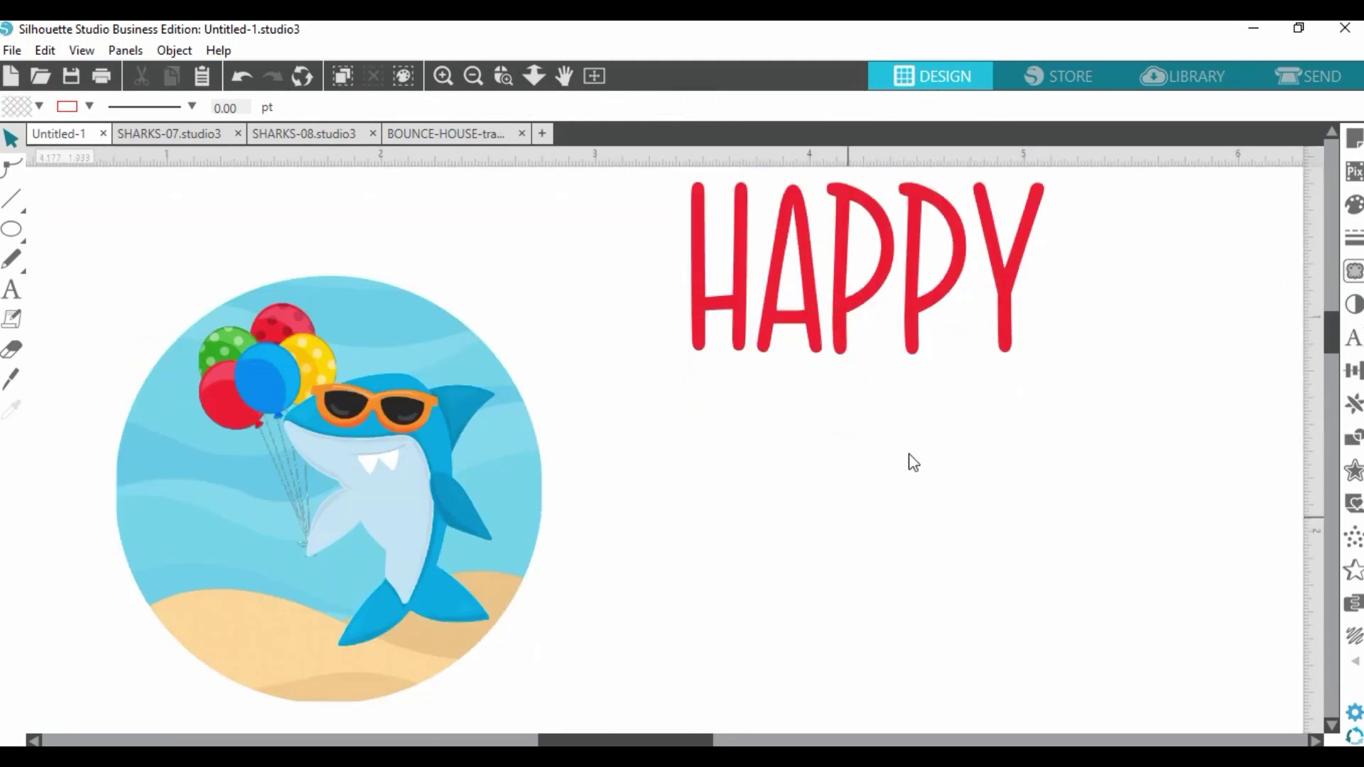
Create a rounded-corner offset of 0.020 in around the HAPPY text.
click(836, 319)
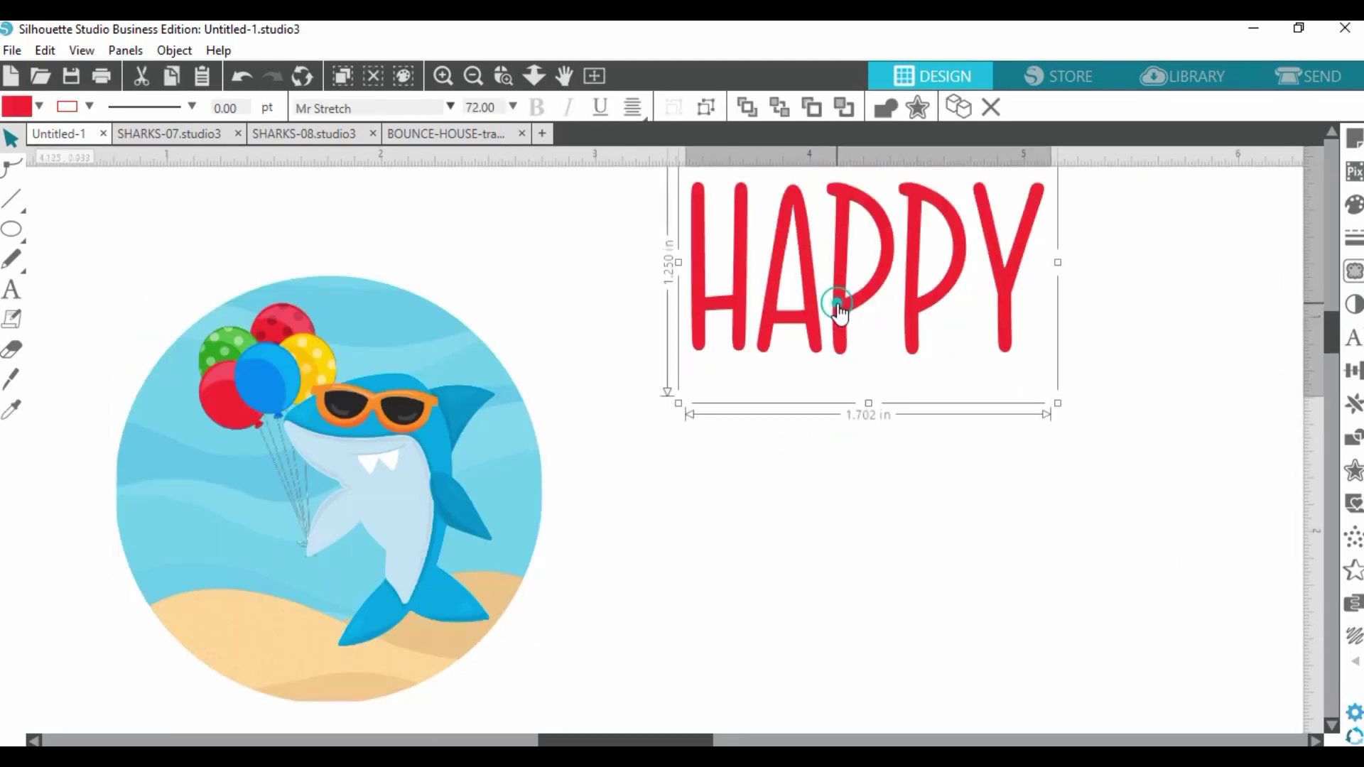
click(923, 106)
double_click(1216, 285)
text(0.020)
key(Return)
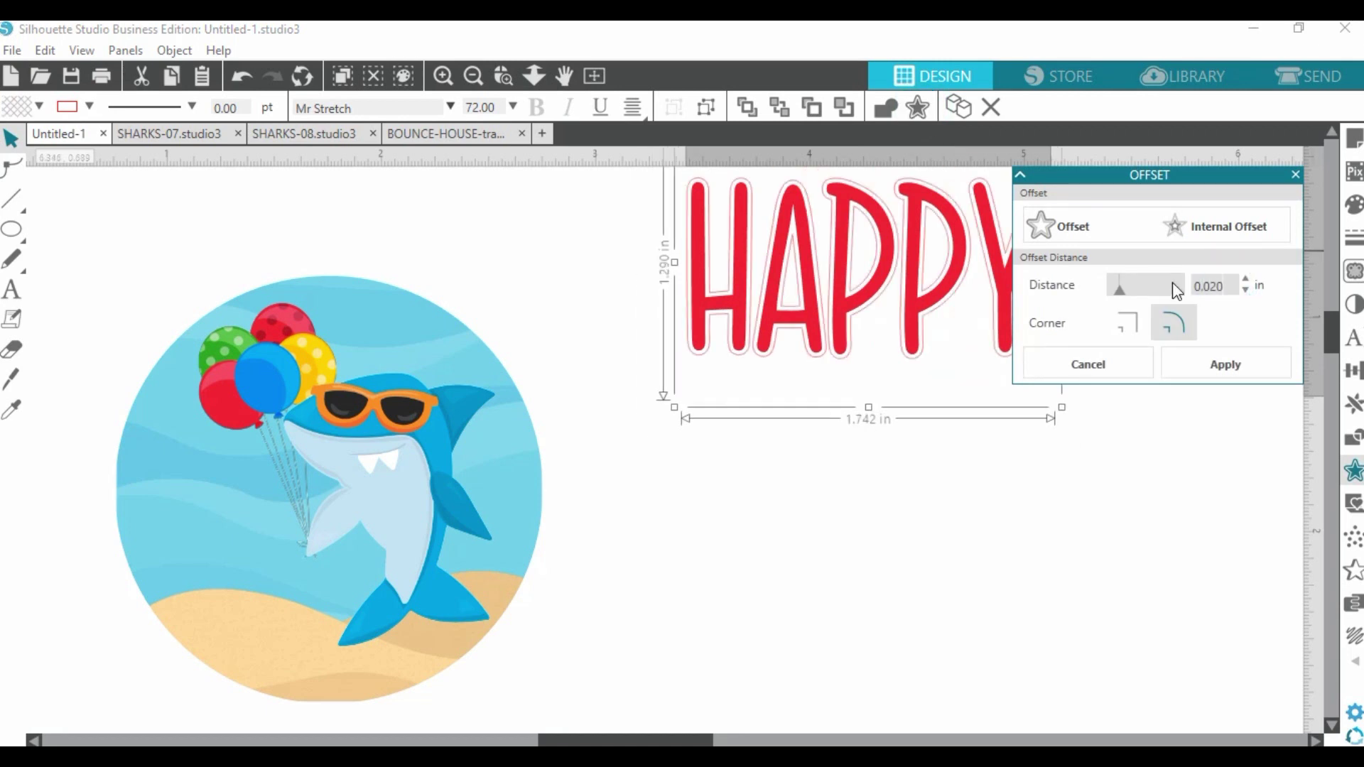
Fill the offset around HAPPY with white and set its line colour to white.
click(1354, 205)
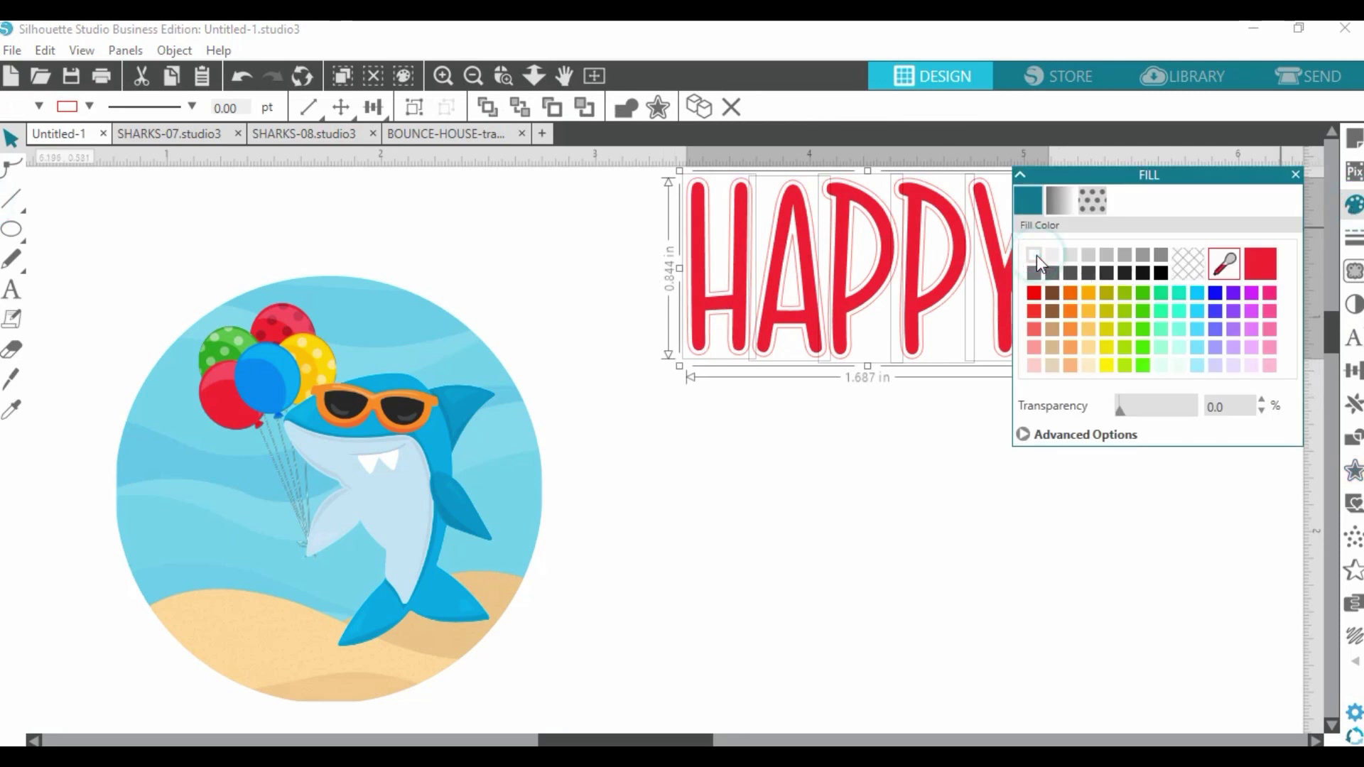
click(1354, 238)
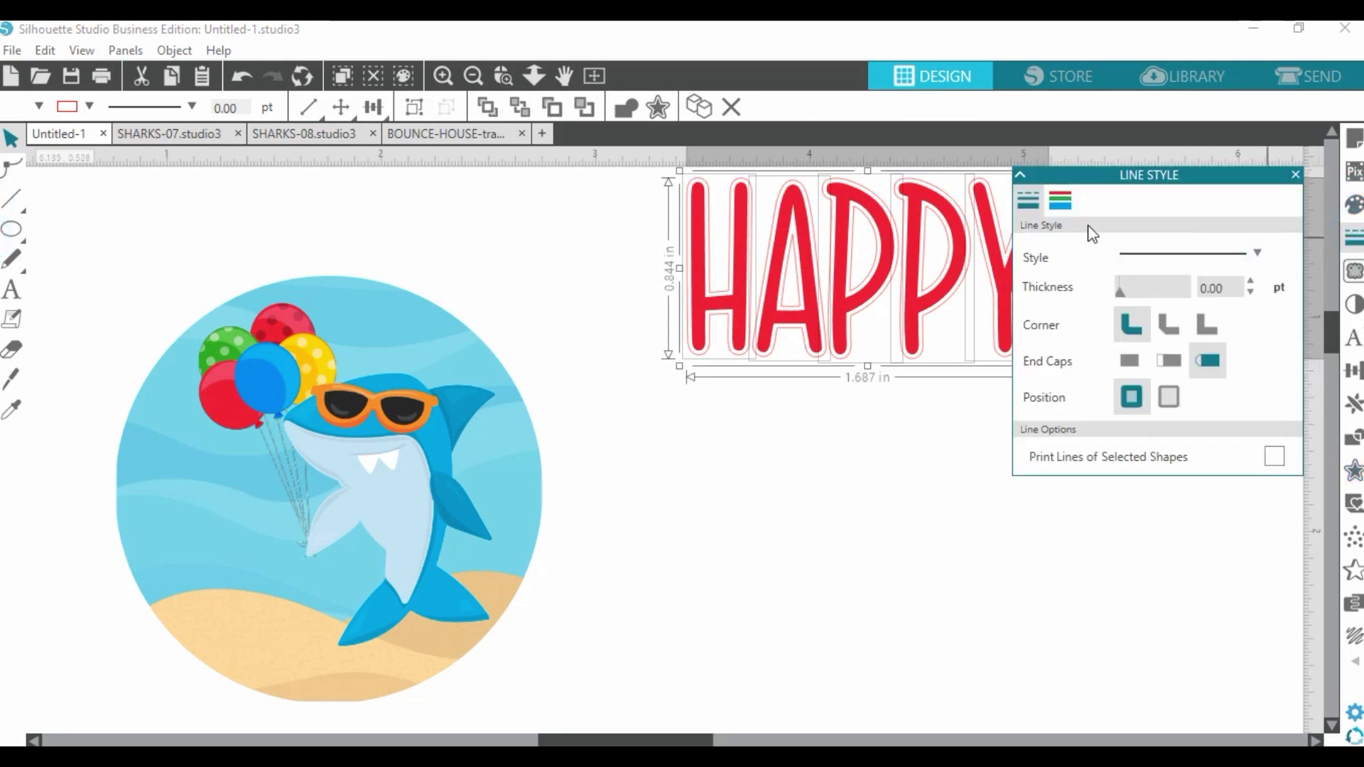
click(1060, 202)
click(1037, 257)
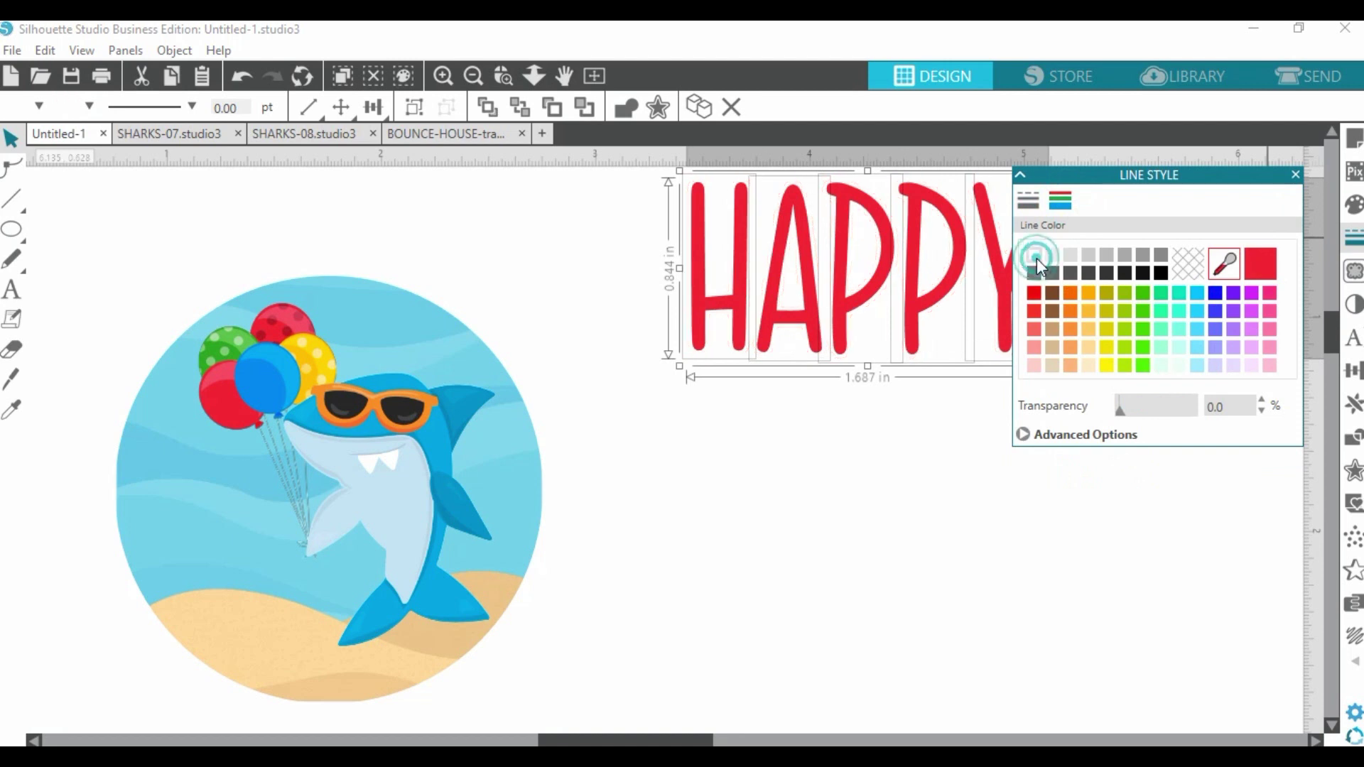
click(877, 534)
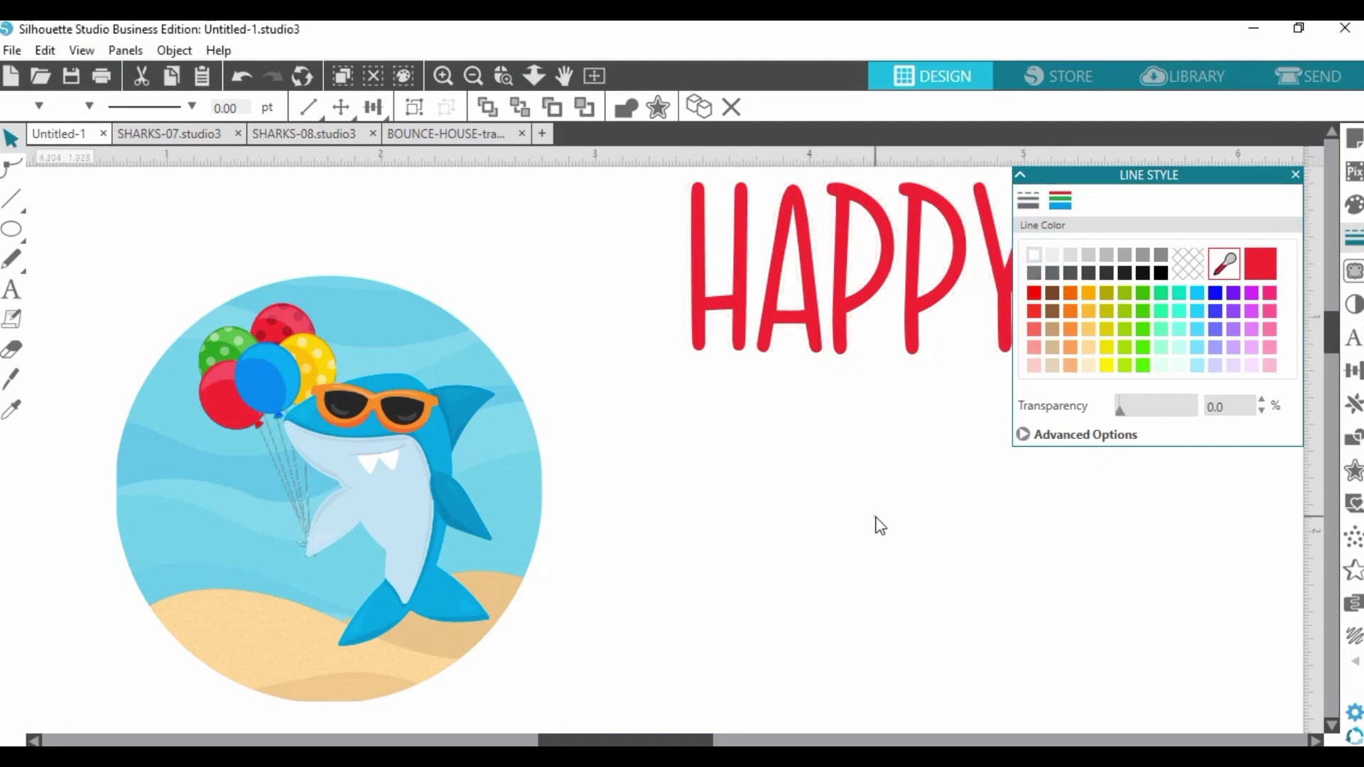
click(1295, 175)
Select the HAPPY text together with its white offset and move them above the page onto the grey area.
scroll(957, 448, up, 4)
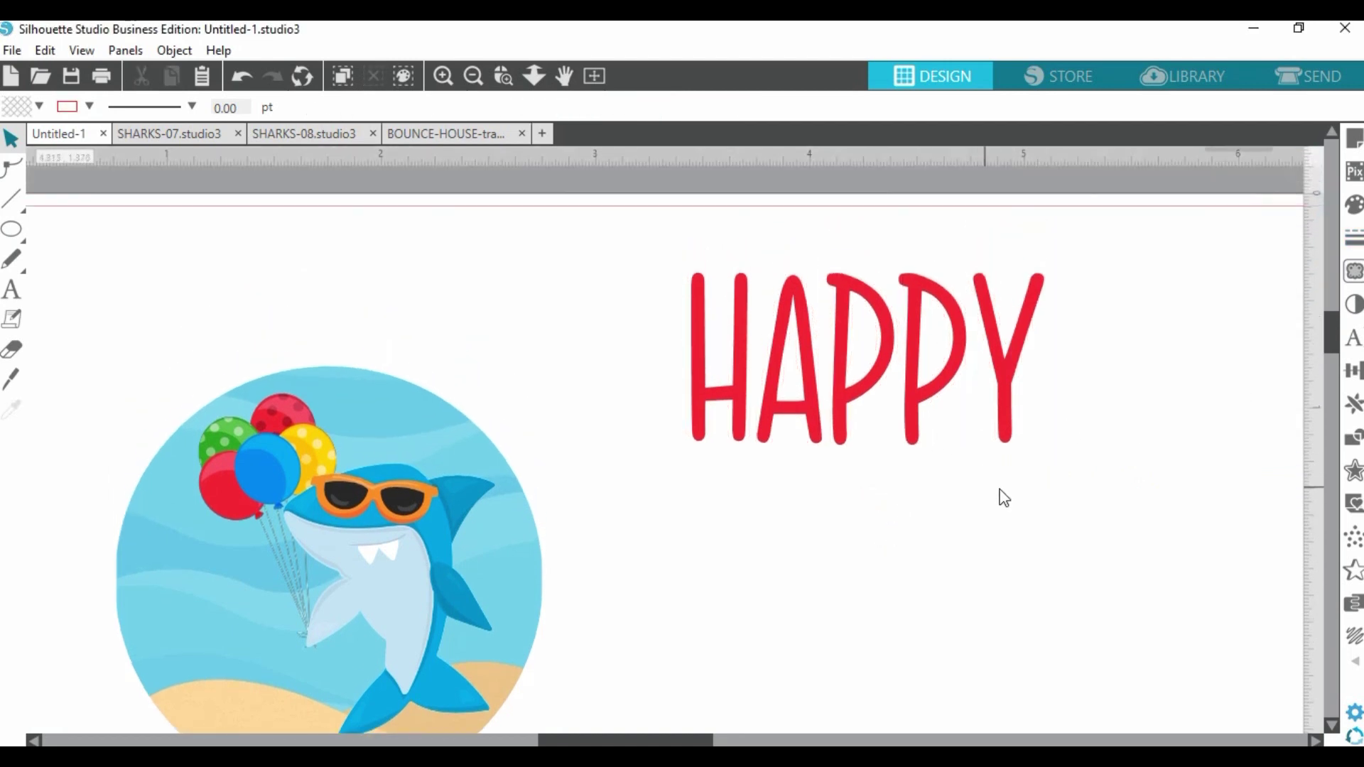
drag(590, 226, 1151, 503)
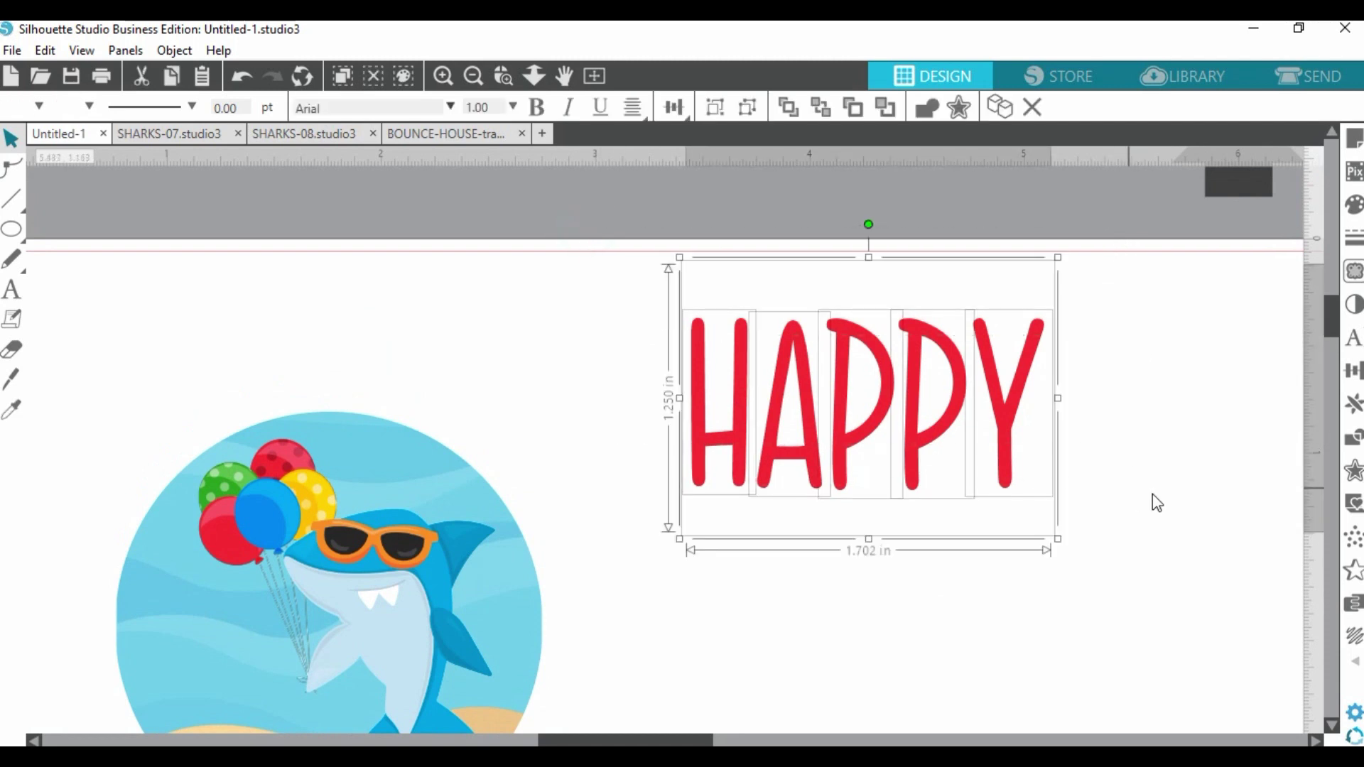
scroll(989, 529, up, 3)
drag(947, 467, 947, 210)
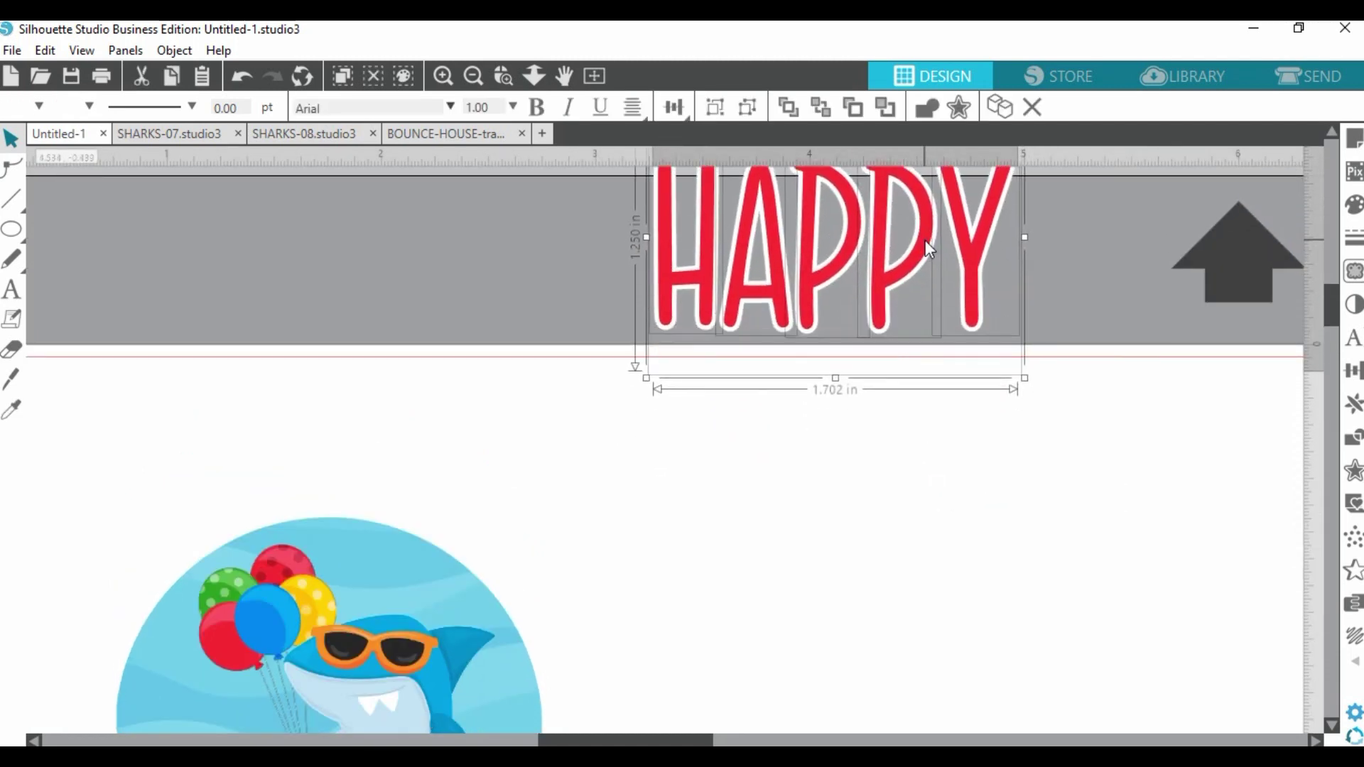
scroll(1043, 414, up, 1)
scroll(1043, 414, up, 3)
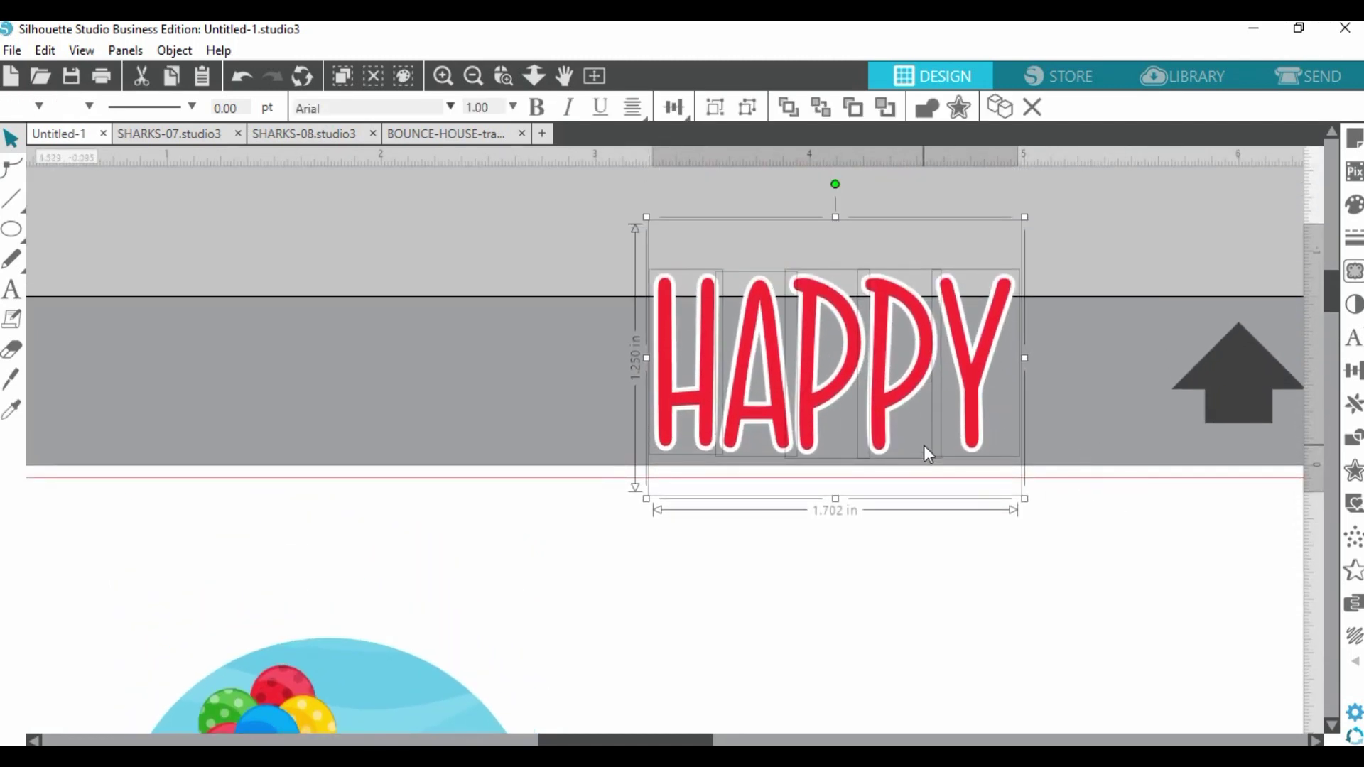
click(923, 551)
click(918, 385)
drag(918, 385, 1011, 670)
click(560, 164)
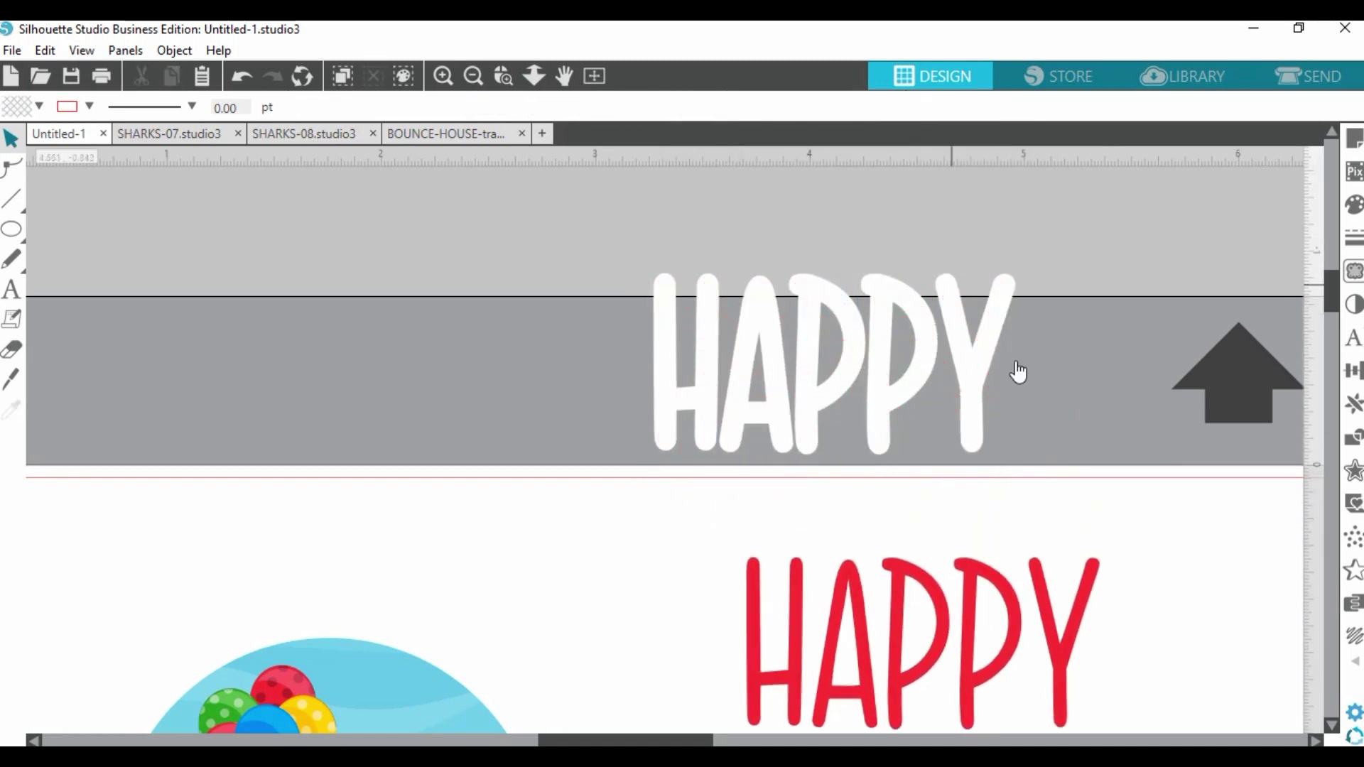
drag(892, 661, 815, 360)
click(240, 75)
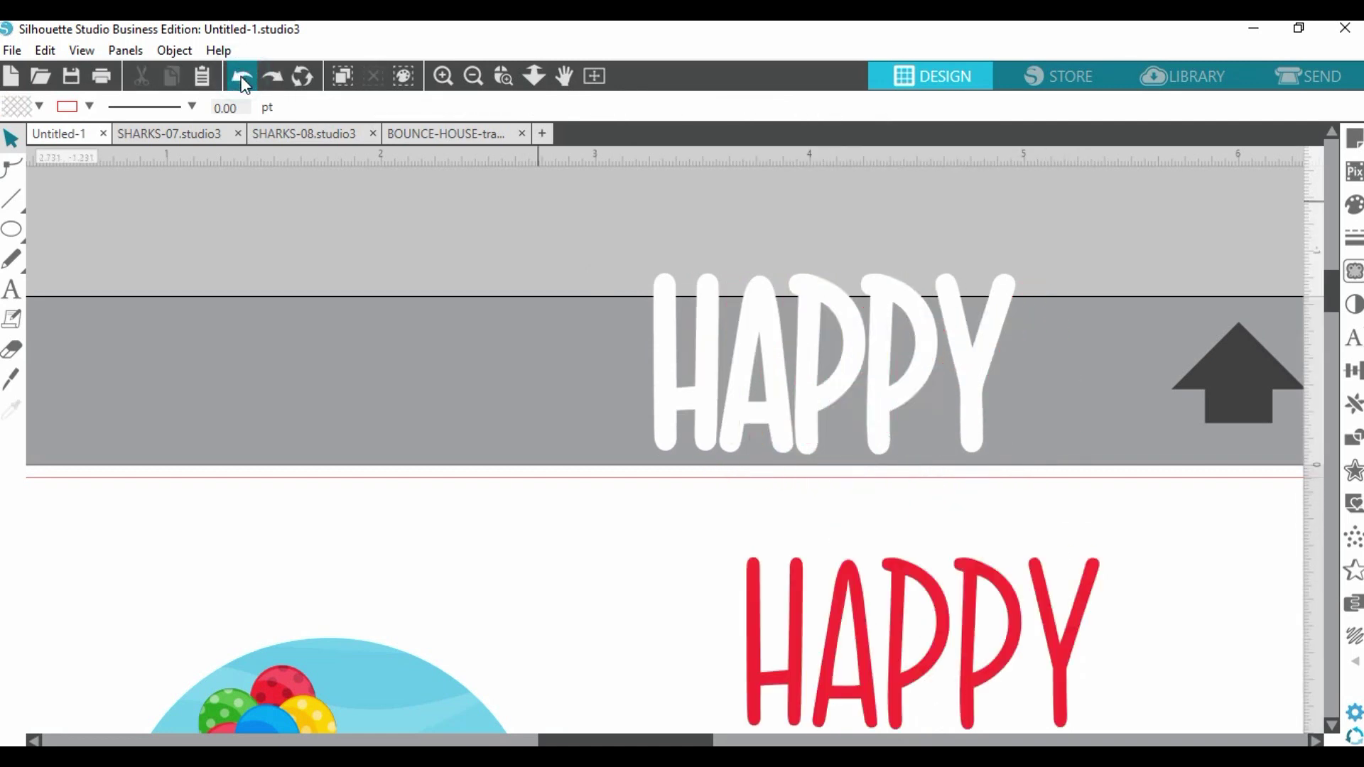
click(241, 76)
Group the HAPPY text with its white offset and move the group down onto the page beside the shark circle.
click(1033, 451)
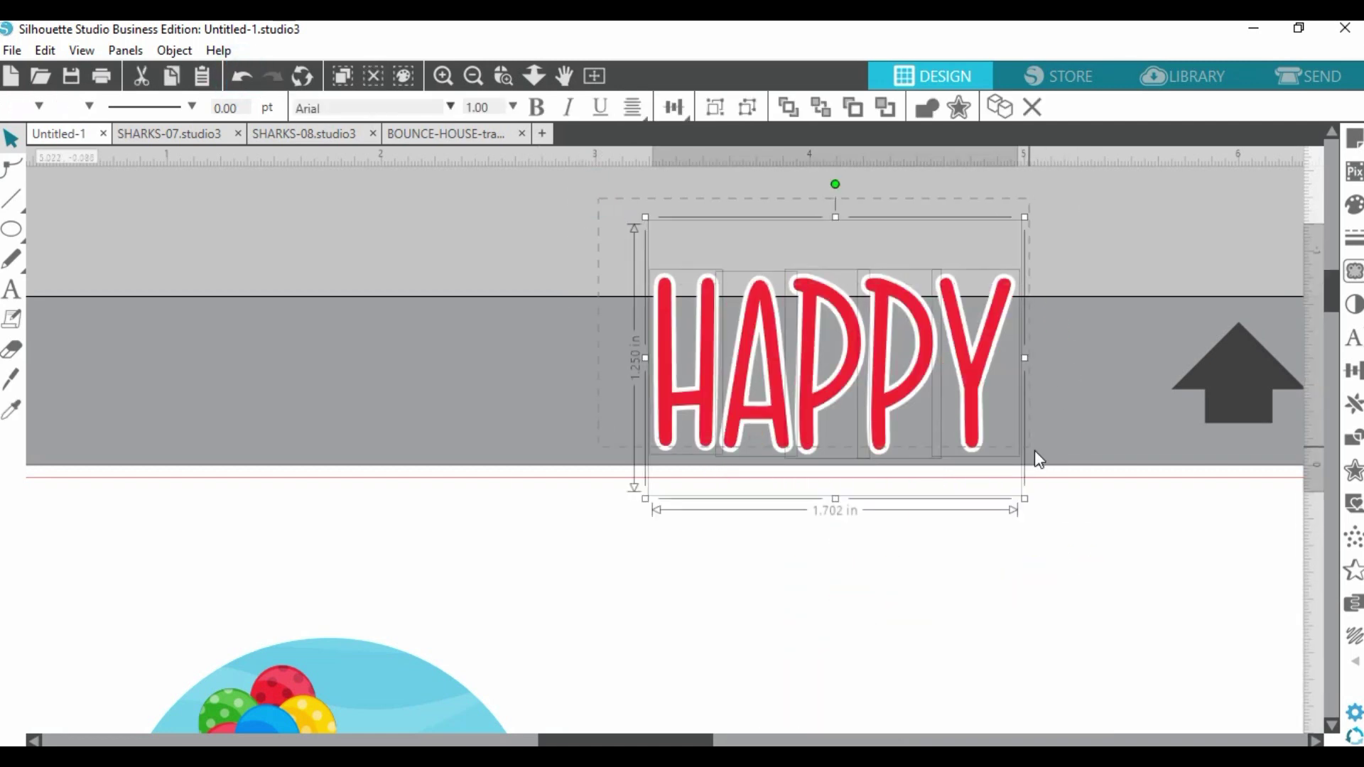
click(714, 108)
scroll(868, 563, down, 2)
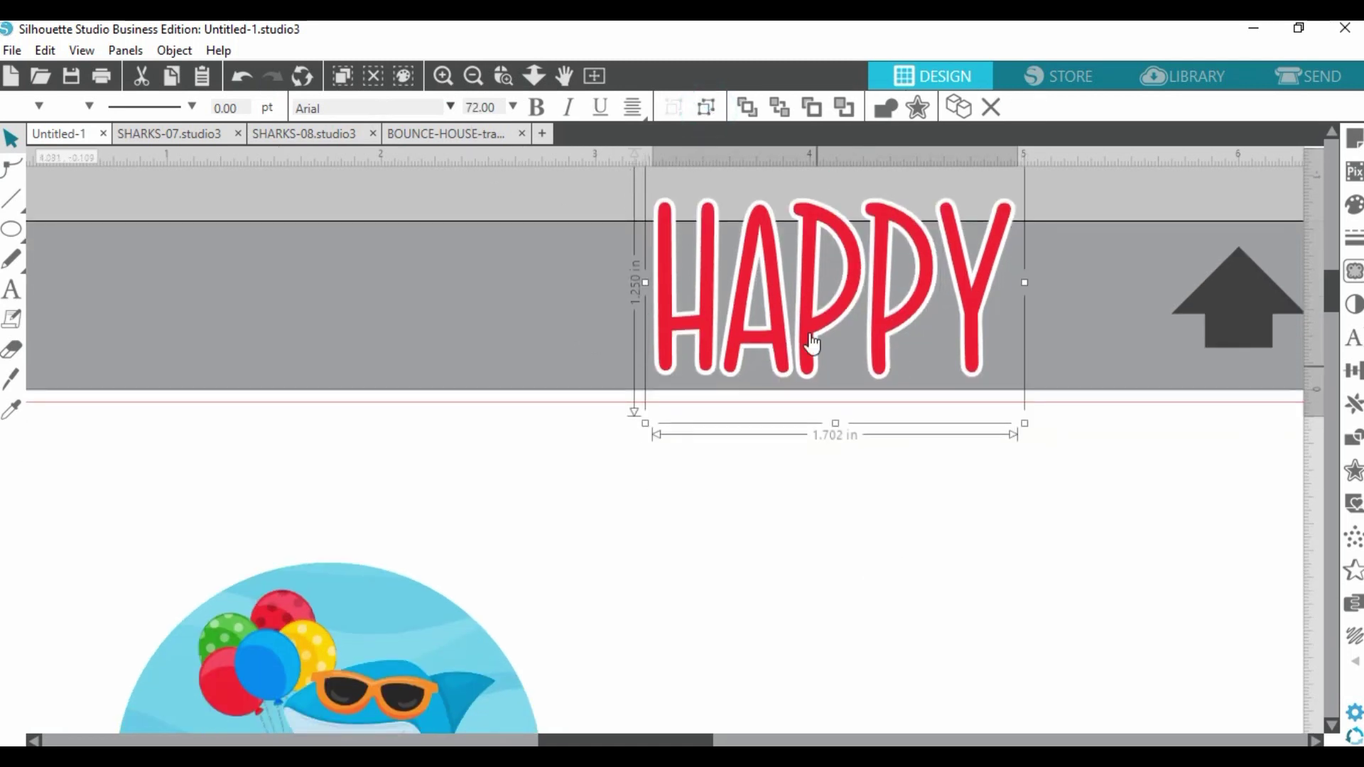
drag(814, 348, 782, 569)
scroll(786, 558, down, 6)
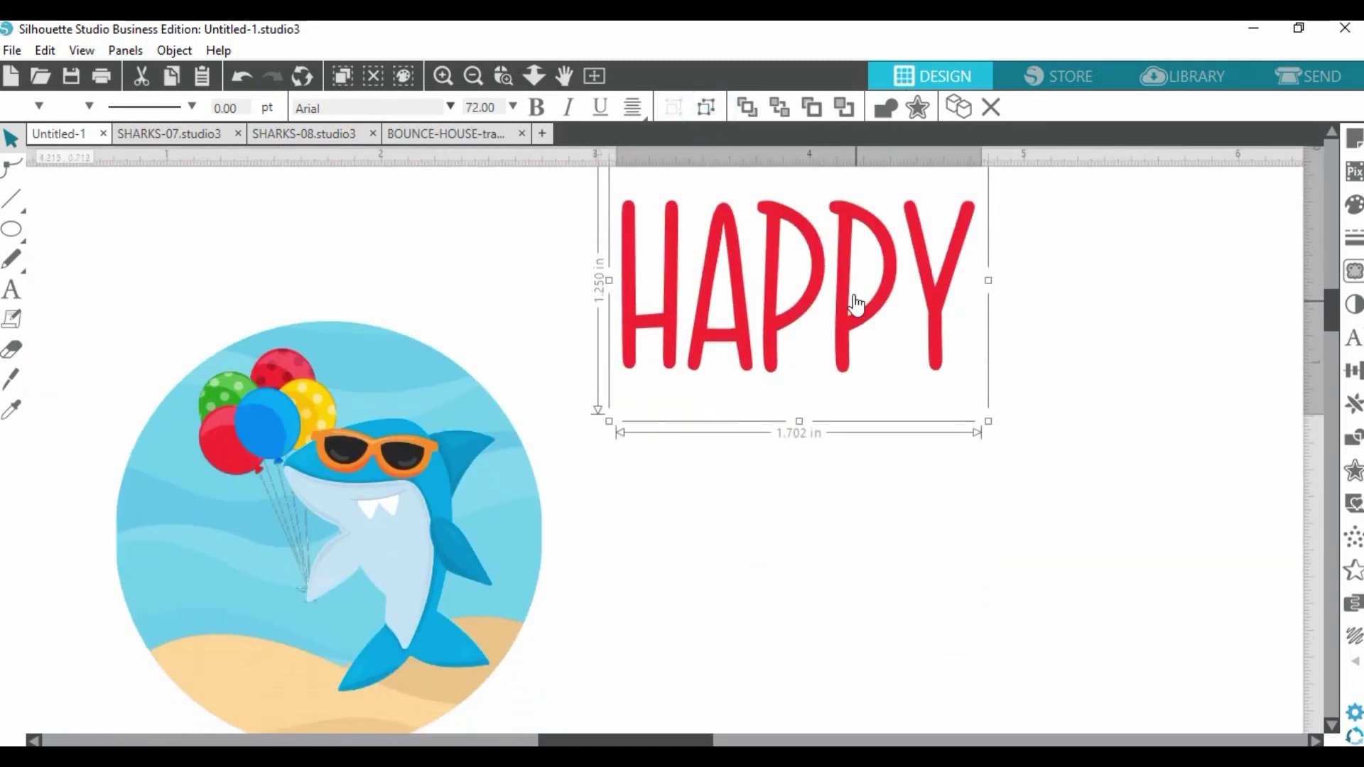
scroll(860, 299, up, 1)
drag(861, 290, 839, 389)
Scale the HAPPY group down to about 0.77 in wide and place it over the circle, just below the balloons.
drag(590, 257, 790, 428)
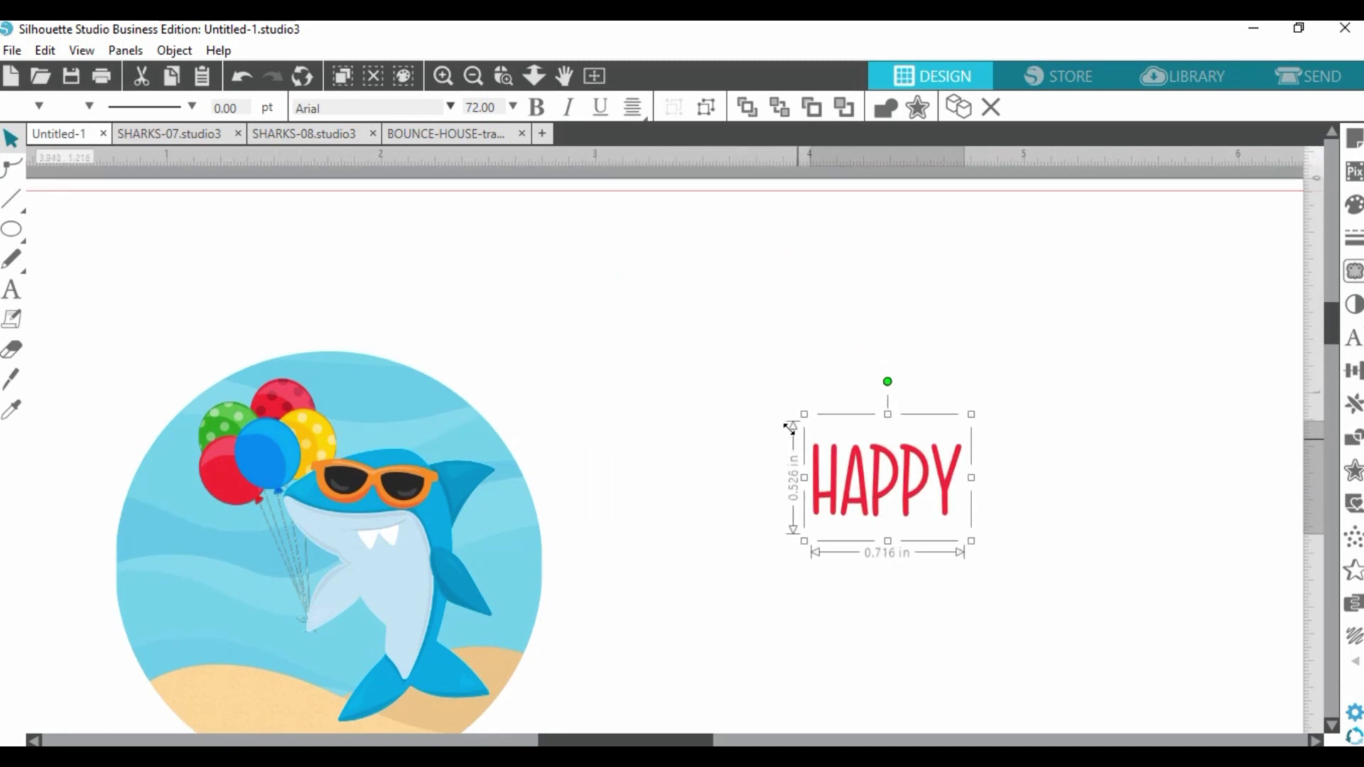
drag(905, 527, 240, 554)
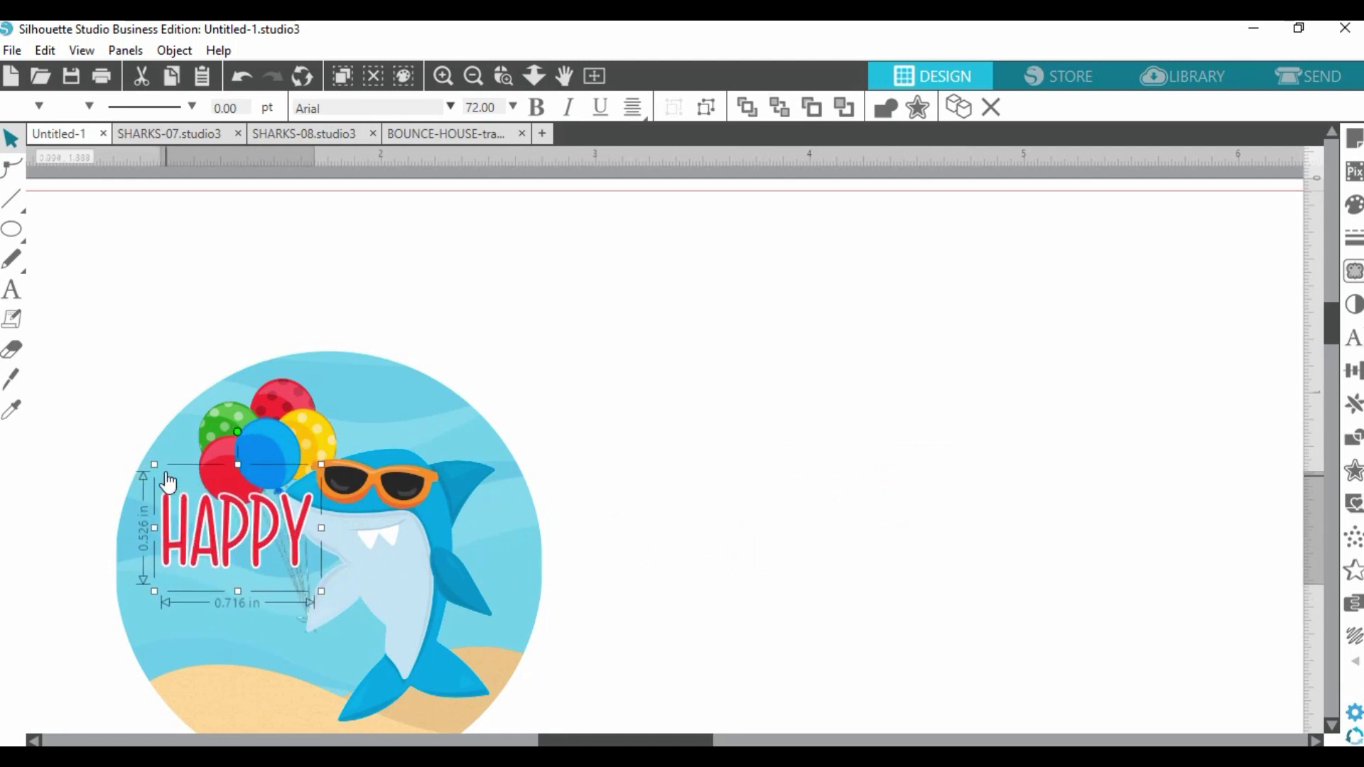
drag(154, 466, 142, 456)
key(Escape)
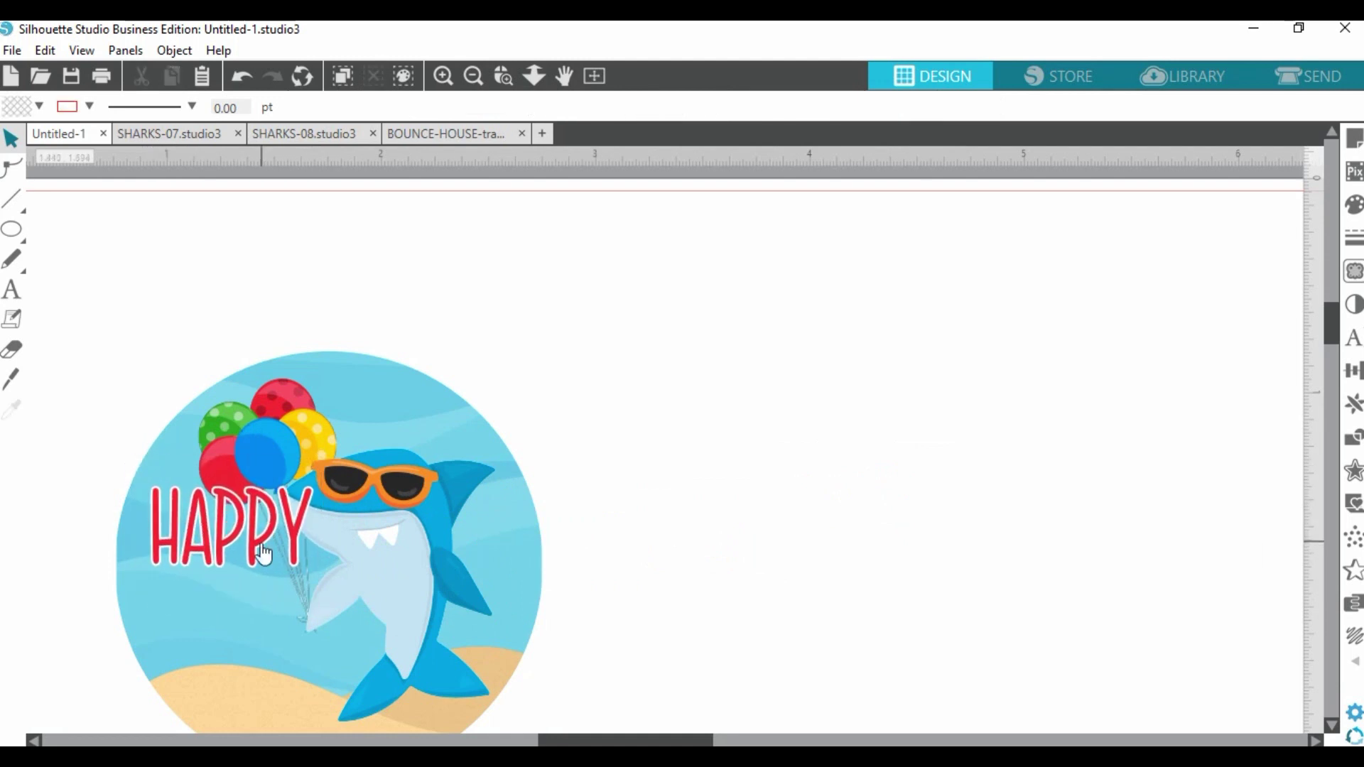
Duplicate the HAPPY group, move the copy to the blank page area right of the circle, and ungroup it.
right_click(297, 526)
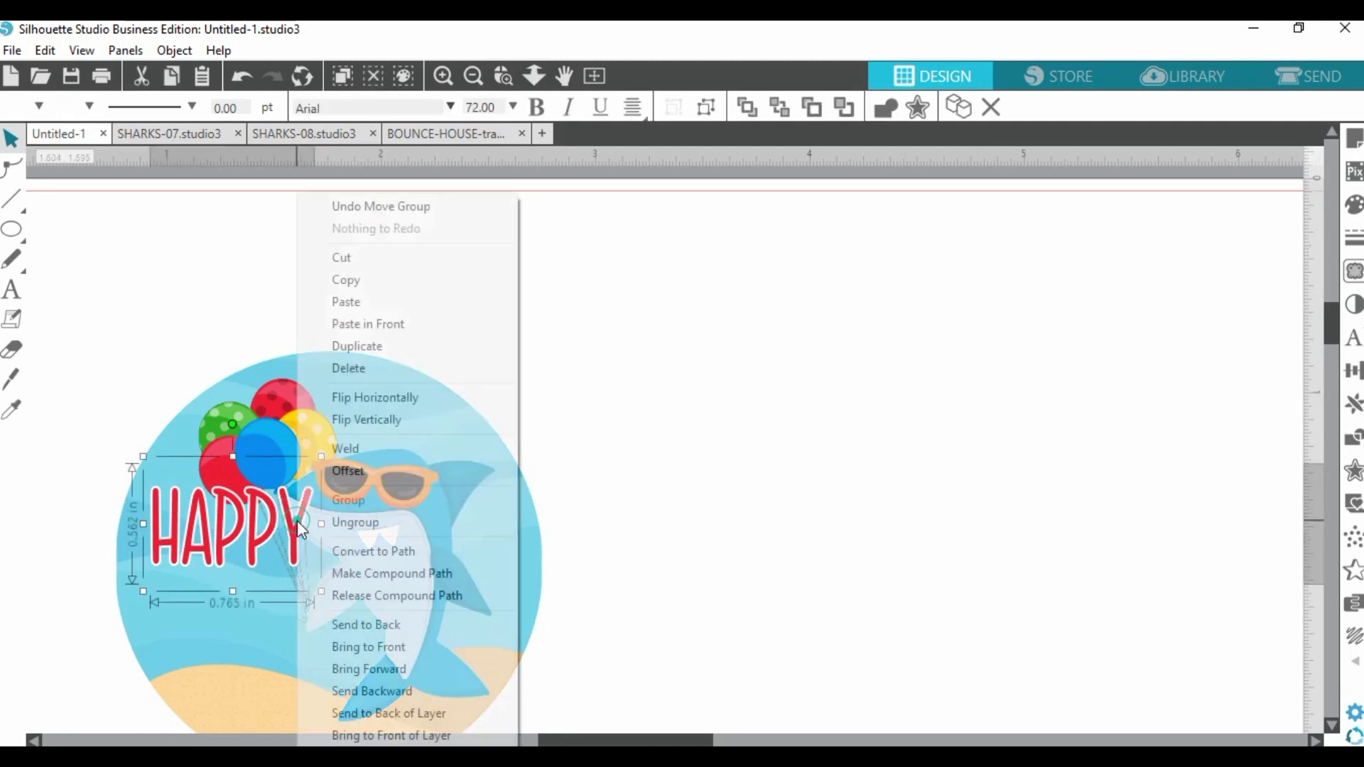
click(357, 346)
drag(291, 528, 791, 328)
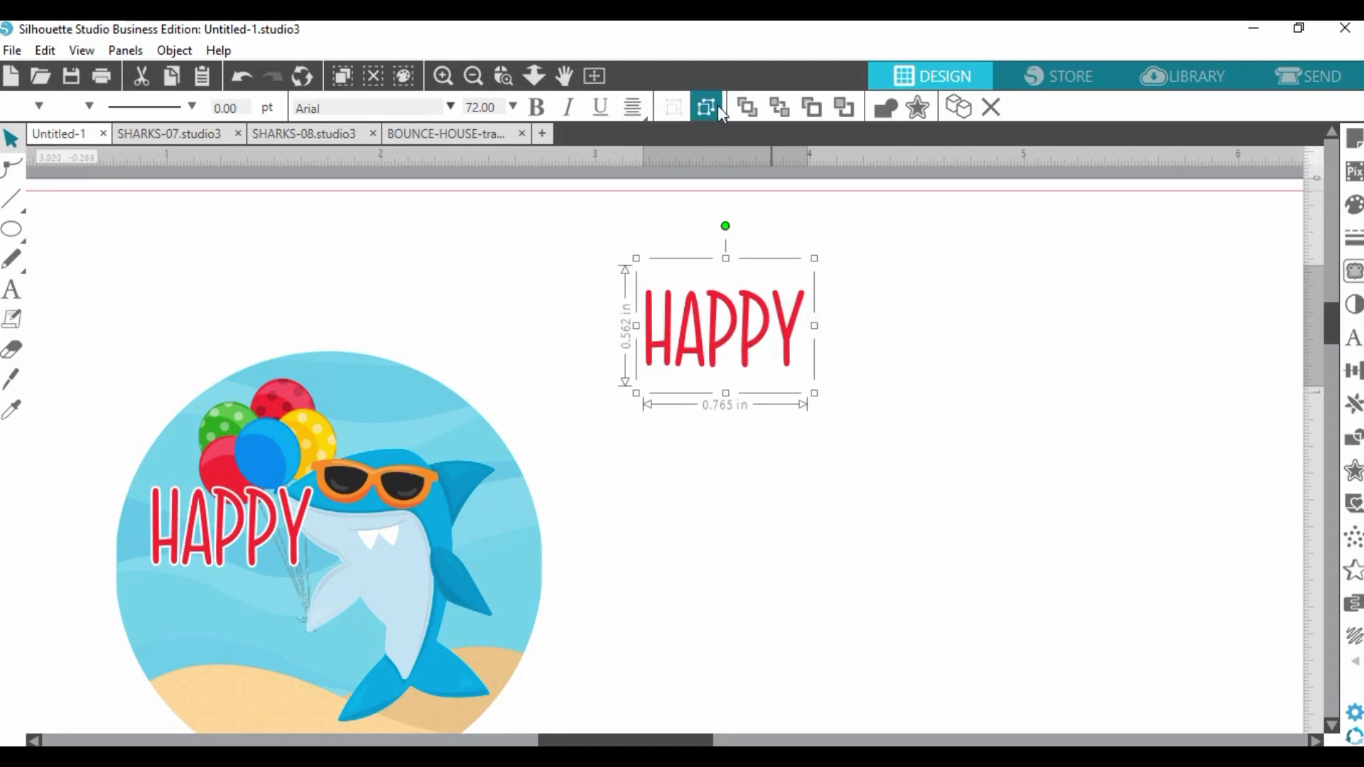
click(887, 330)
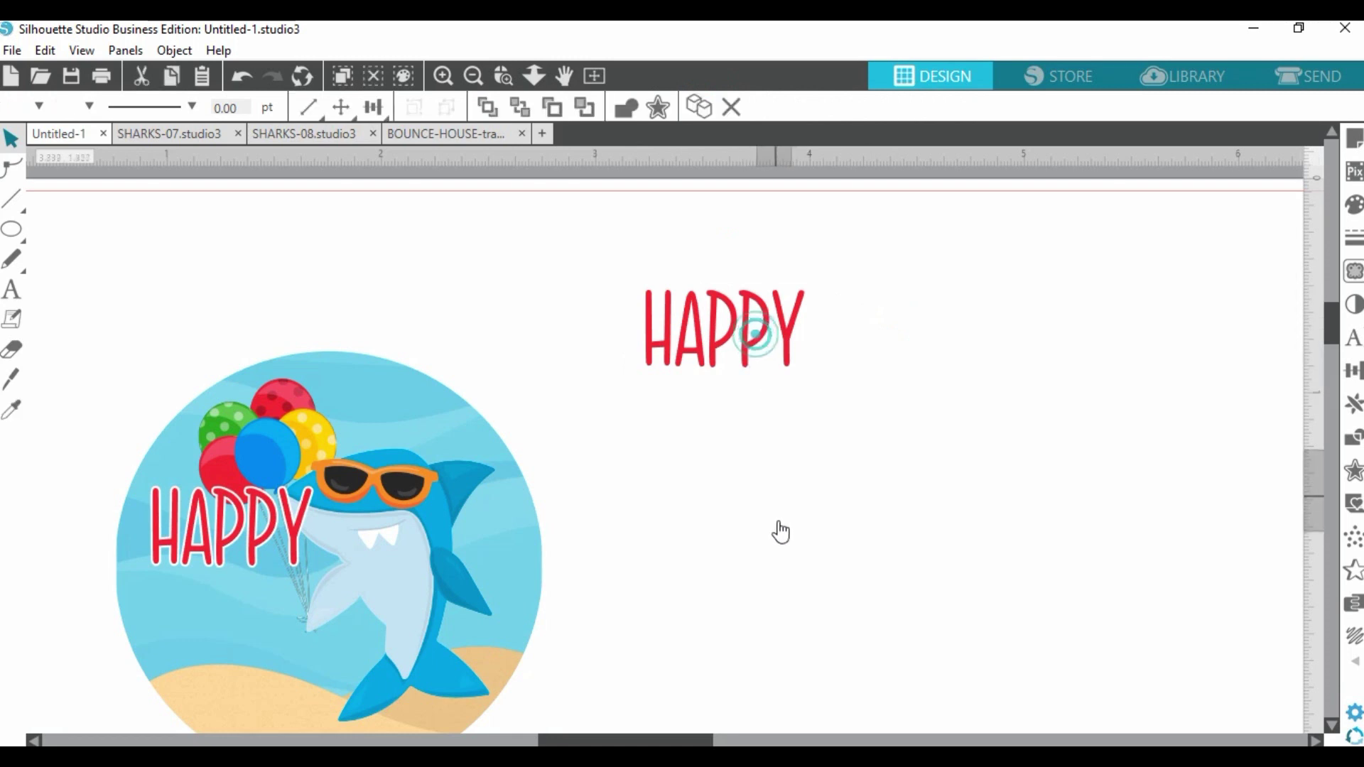
Separate the copied red HAPPY text from its white offset and delete the copied offset.
drag(746, 341, 773, 487)
click(617, 223)
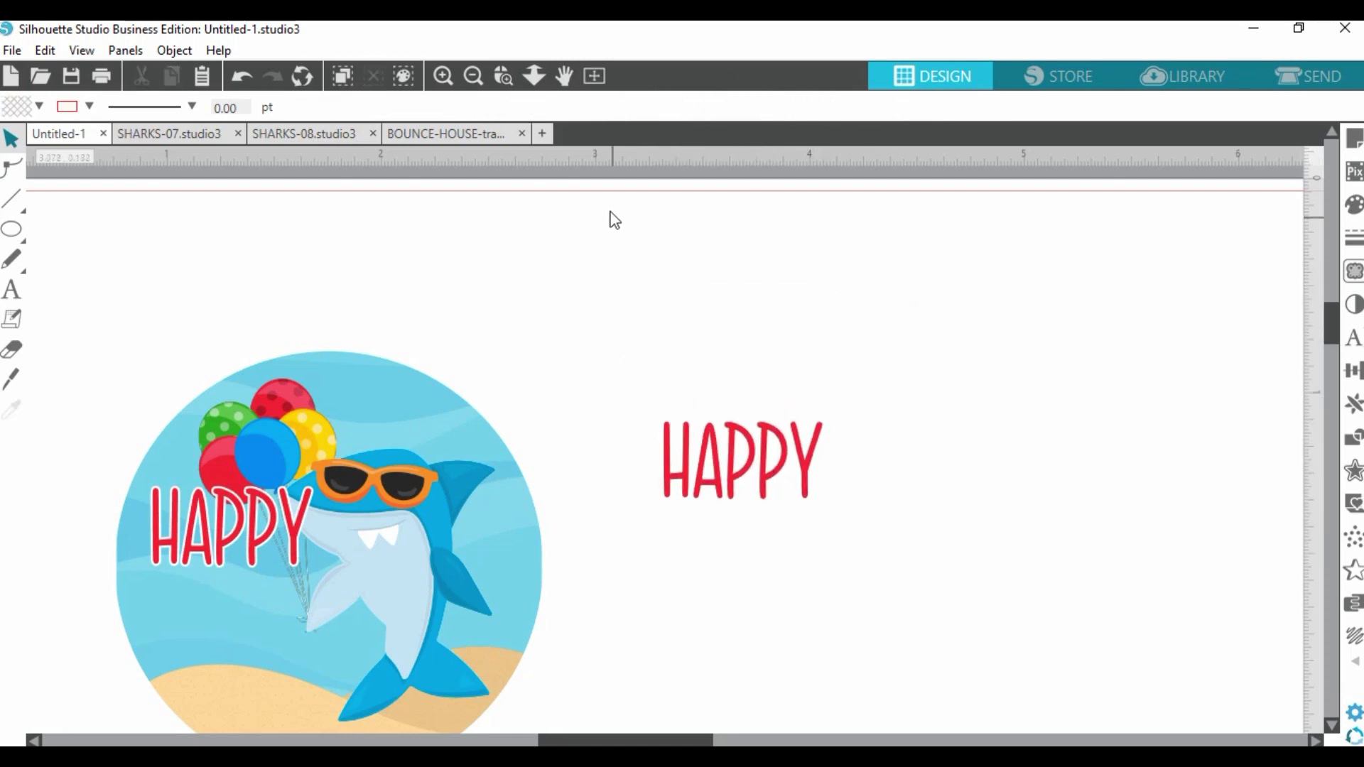
drag(761, 258, 843, 376)
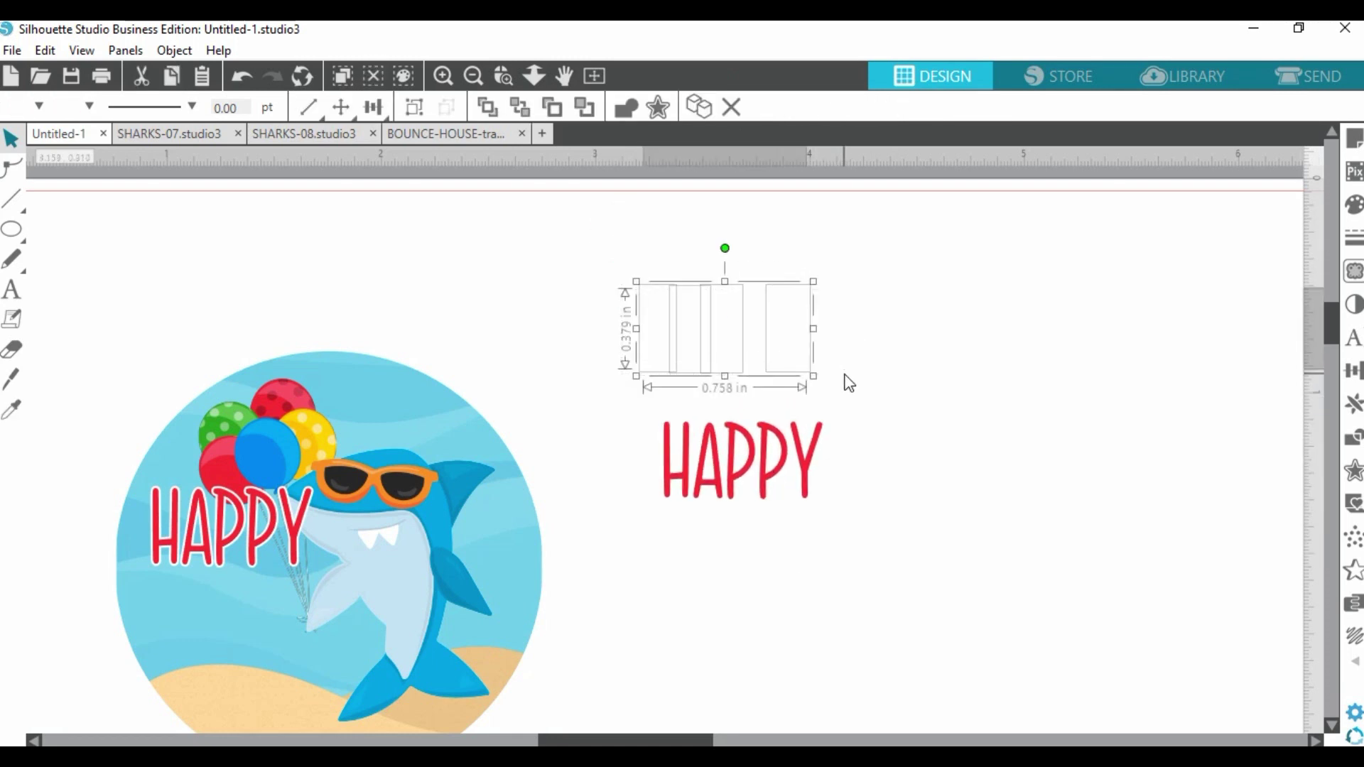
key(Delete)
Move the copied HAPPY text up slightly and change its wording to BIRTHDAY.
drag(764, 479, 613, 342)
click(791, 350)
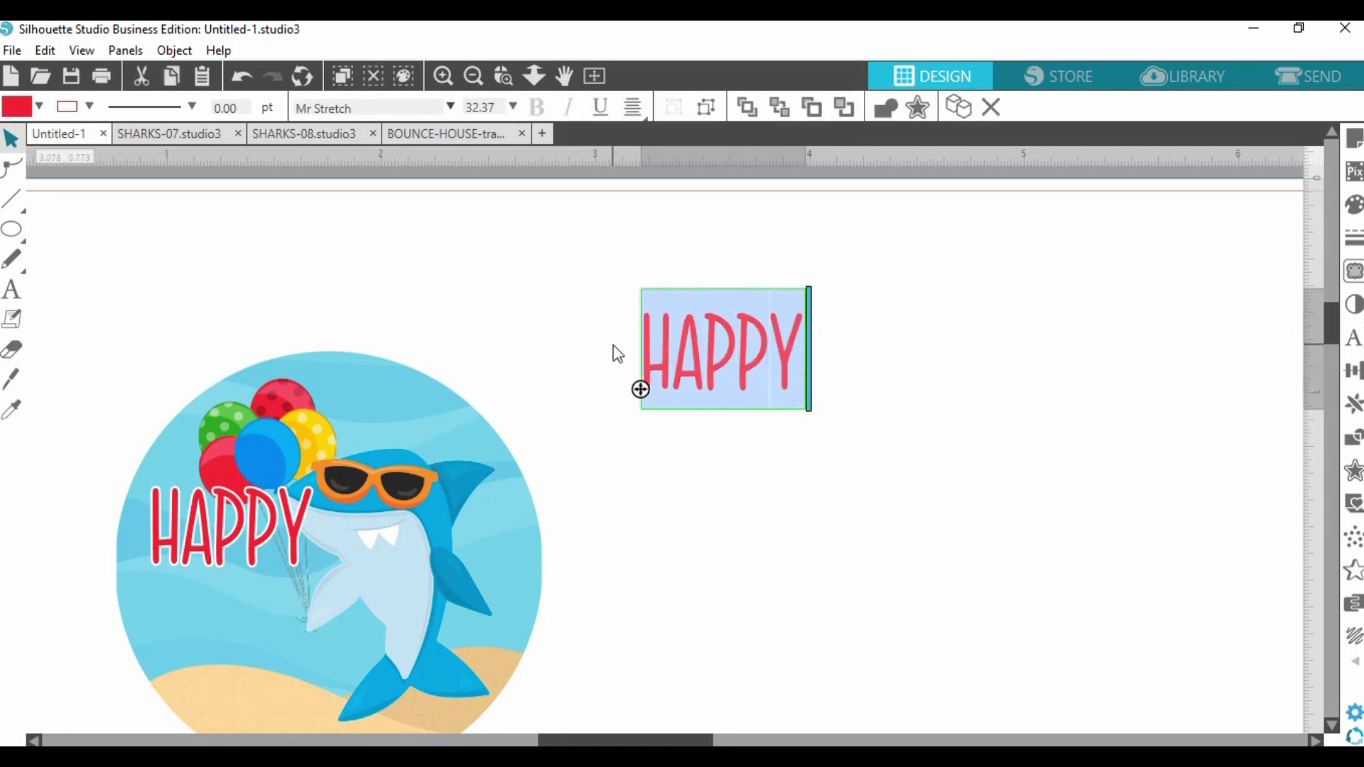
text(BIRTHDAY)
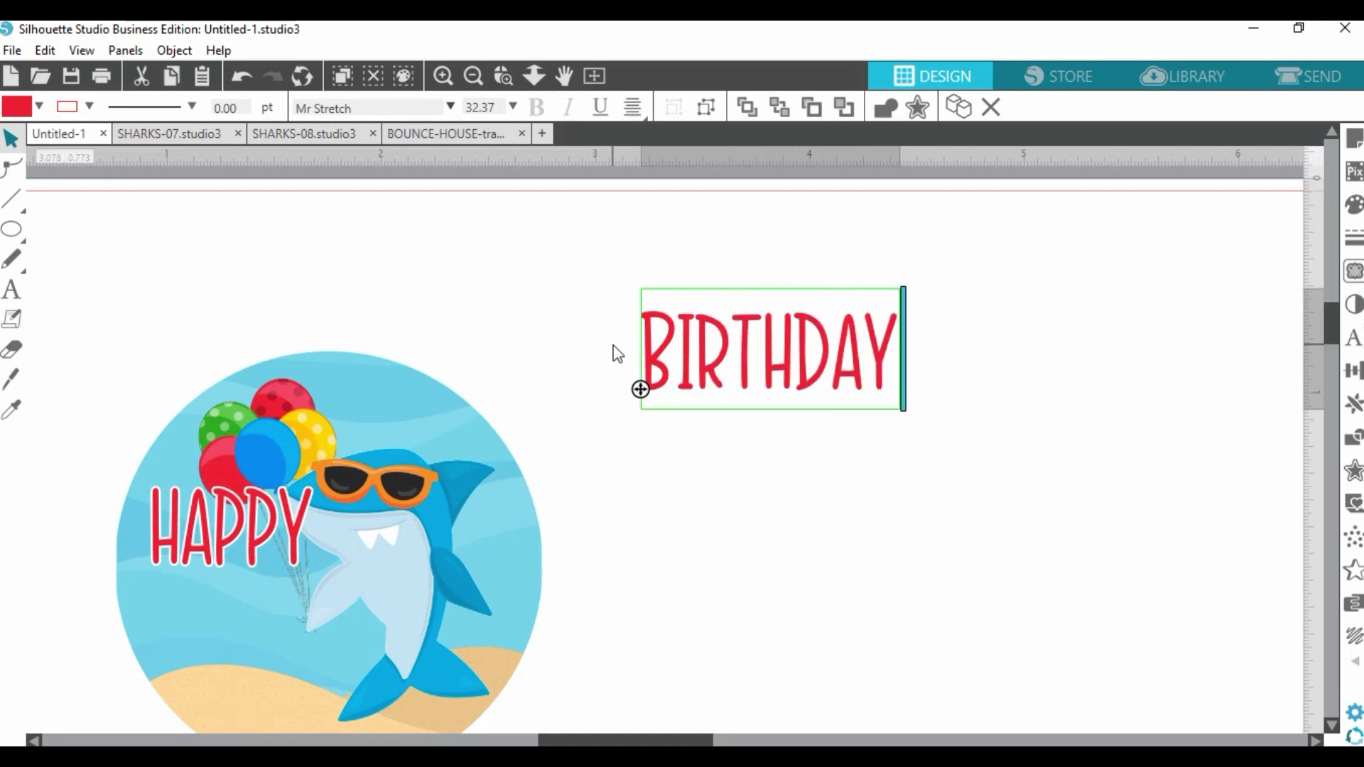
Create a rounded-corner offset of 0.02 in around the BIRTHDAY text.
drag(897, 351, 636, 341)
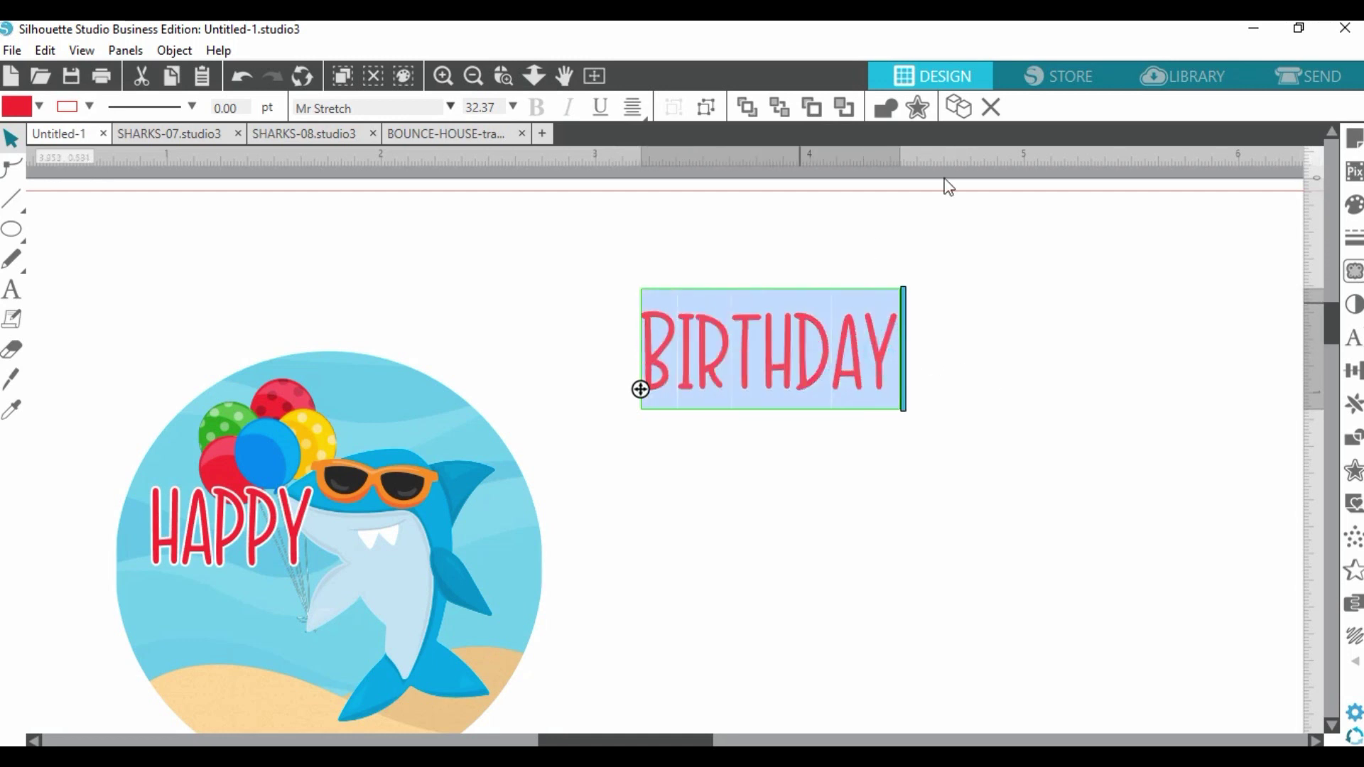
click(917, 107)
click(1041, 226)
click(1221, 286)
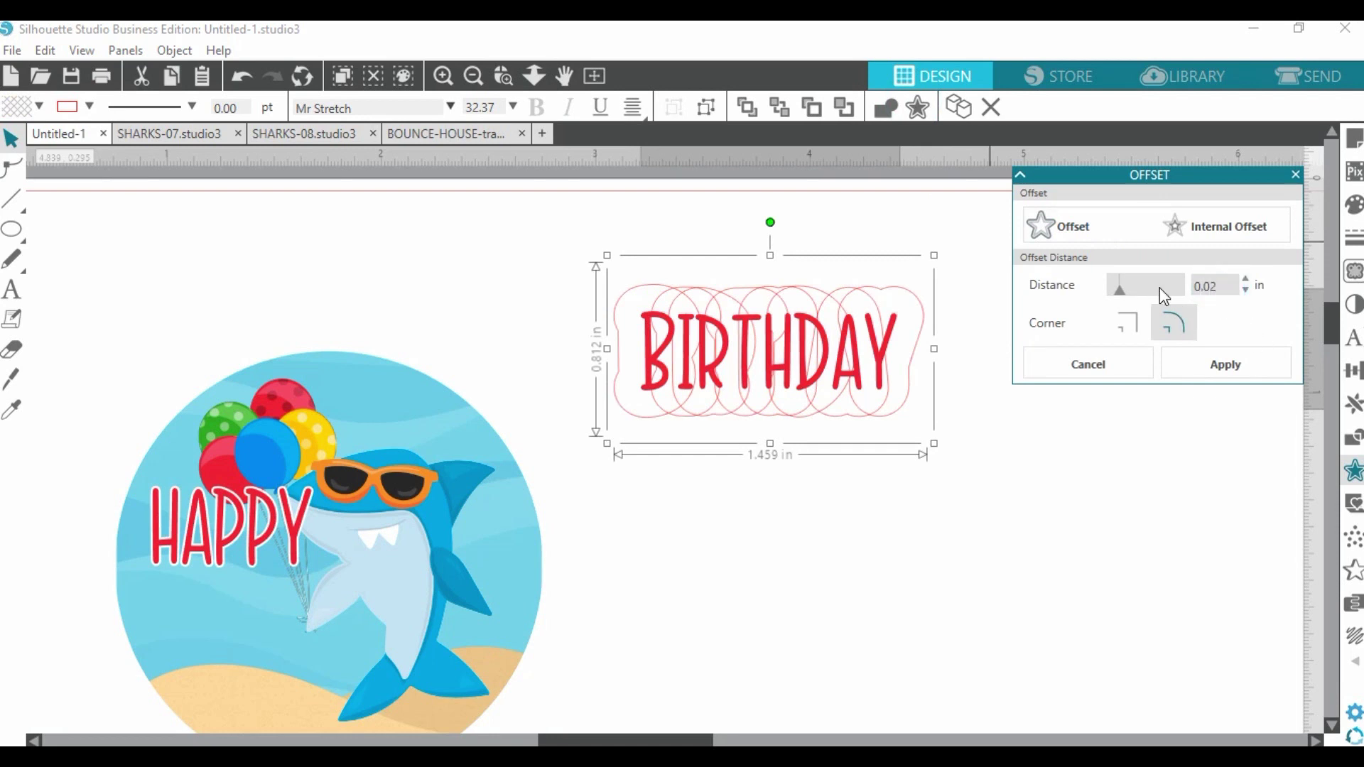
click(1233, 369)
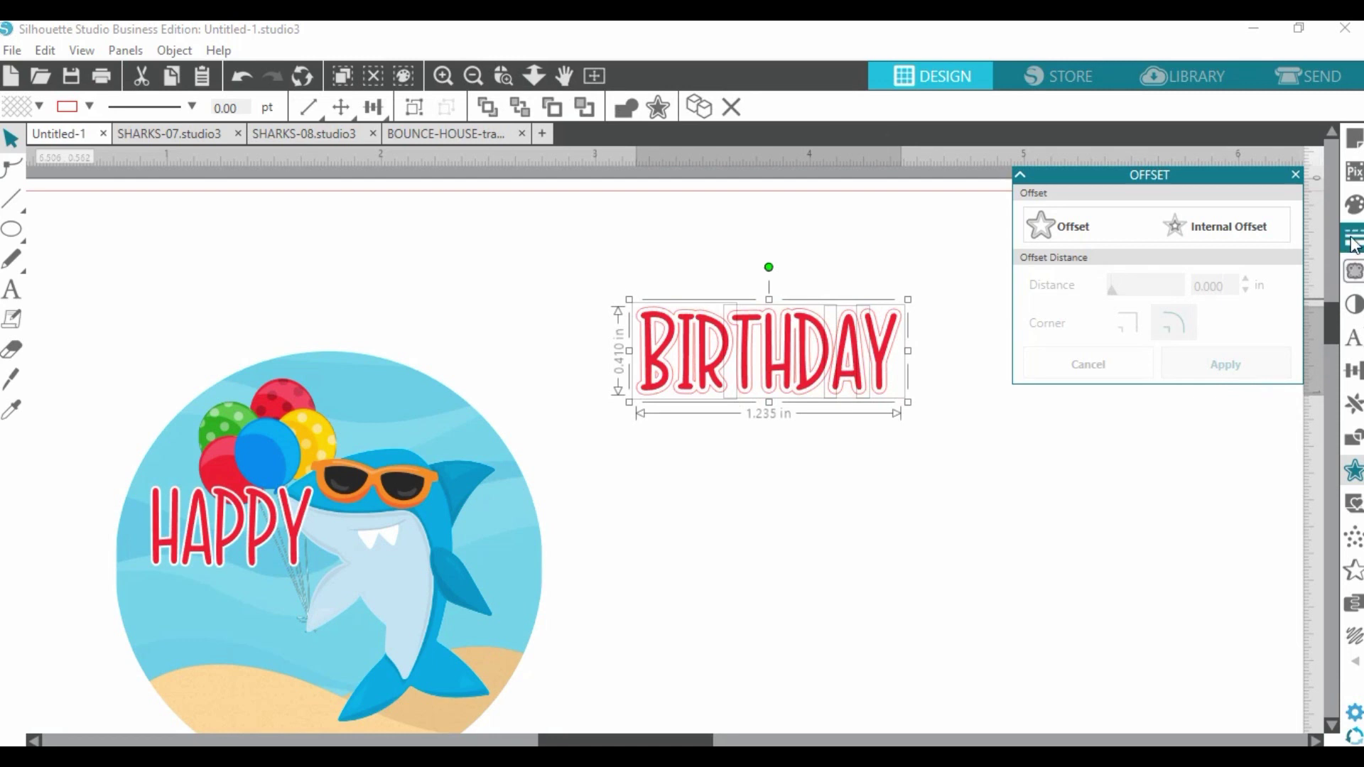
Fill the offset around BIRTHDAY with white and set its line colour to white.
click(1353, 204)
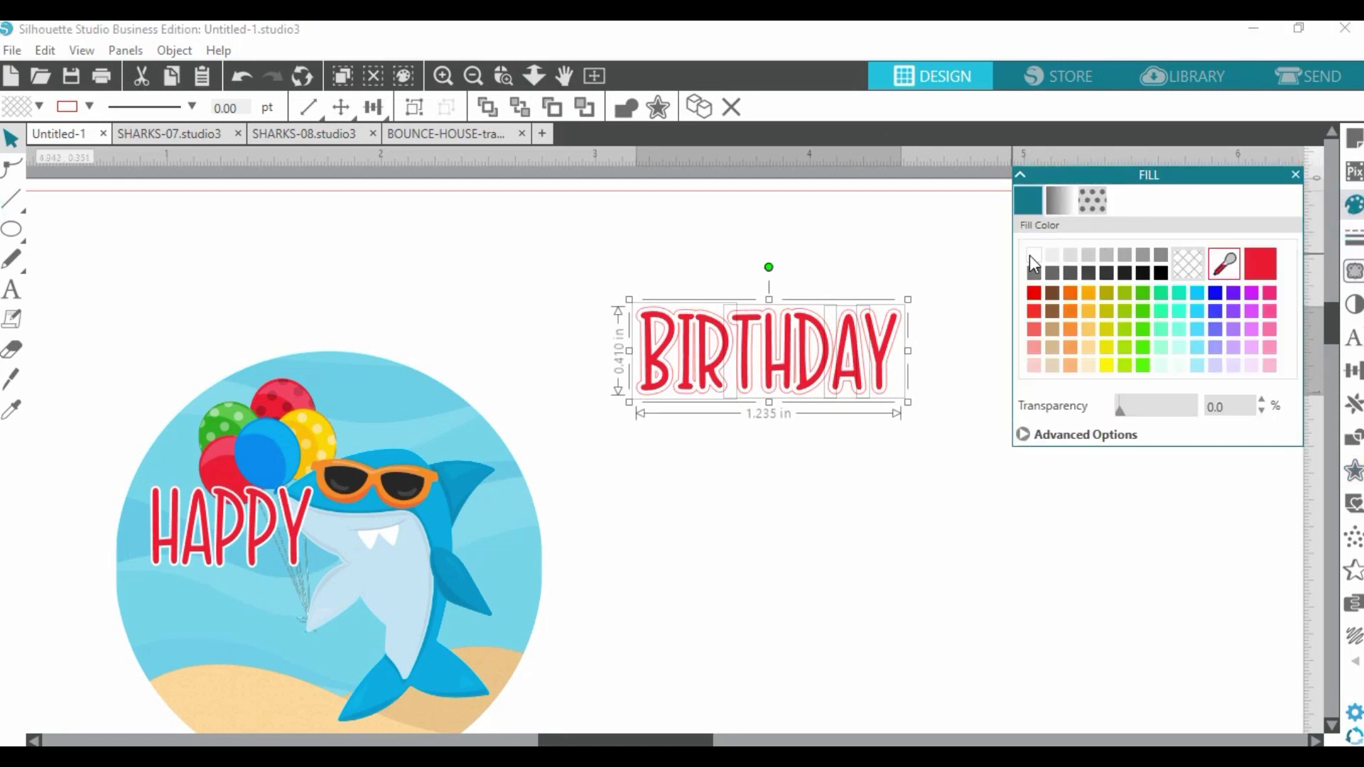
click(1032, 255)
click(1354, 238)
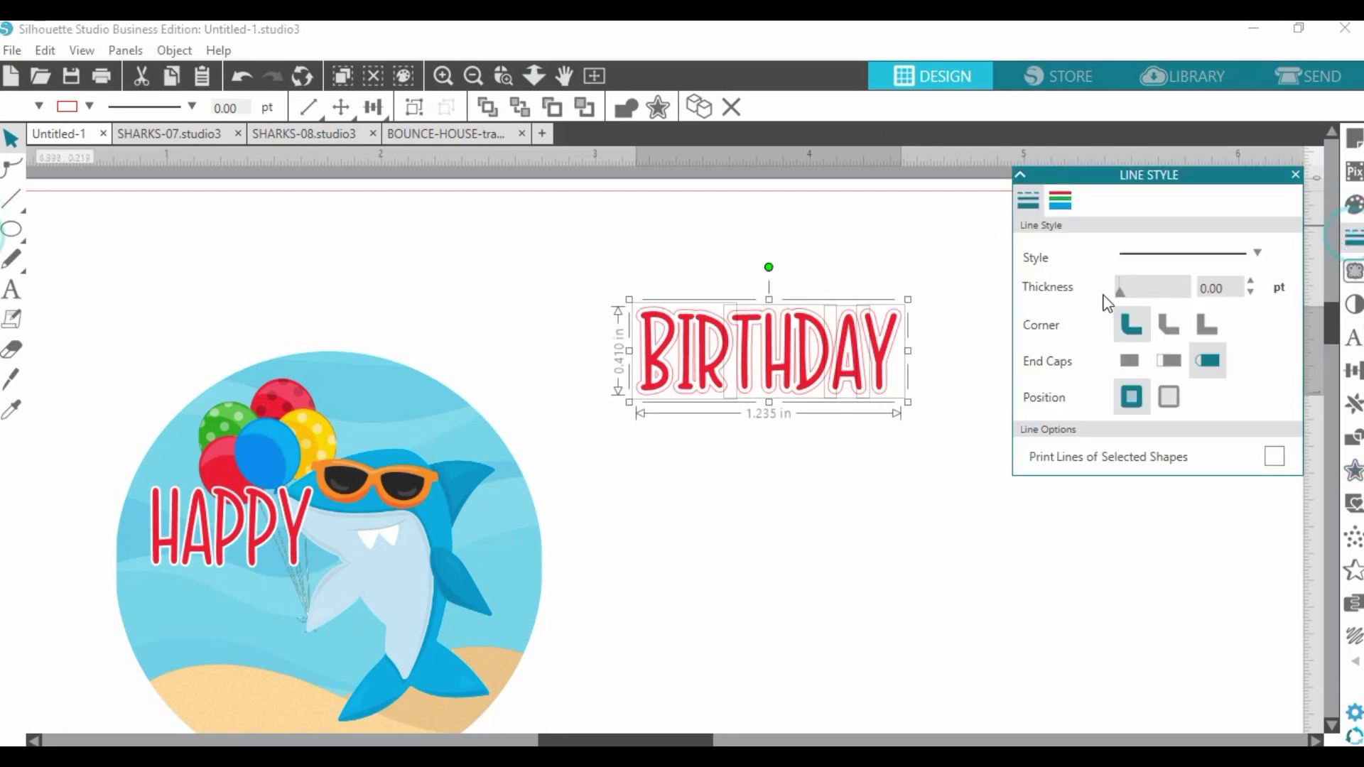
click(1060, 201)
click(1034, 254)
Group BIRTHDAY with its white offset and place it directly below HAPPY on the shark circle.
click(849, 558)
drag(605, 272, 365, 638)
click(727, 108)
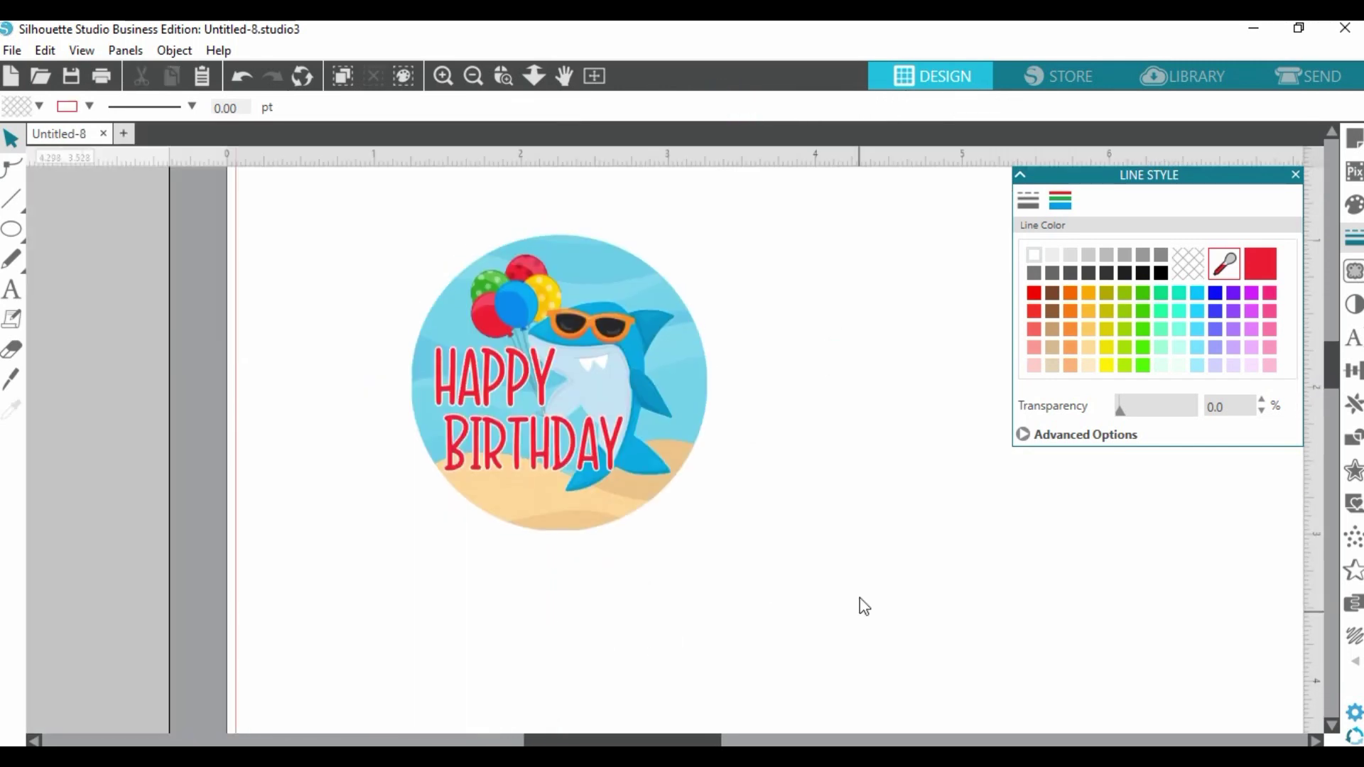
Select the whole birthday circle with its background, shark, balloons and lettering, and group it into one object.
mouse_move(588, 374)
mouse_down()
mouse_move(602, 380)
mouse_move(588, 371)
mouse_up()
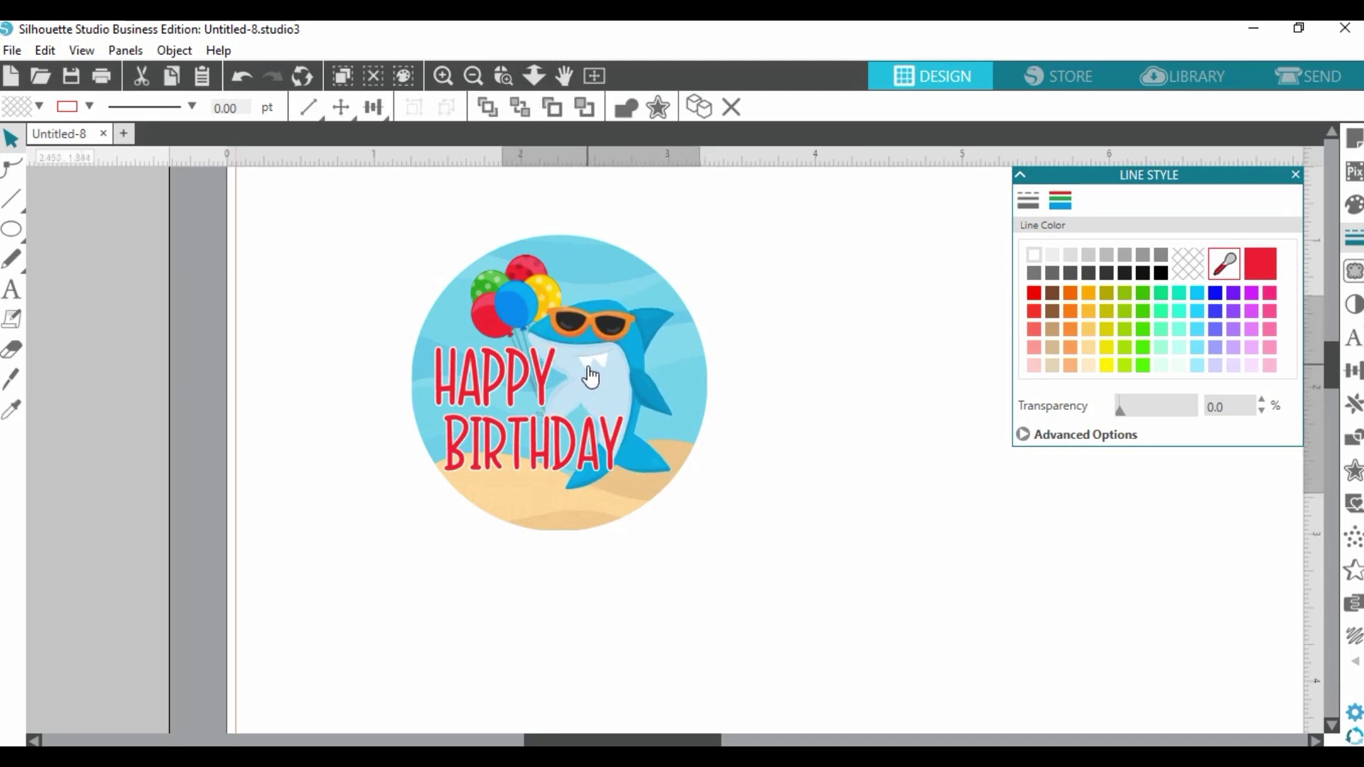
key(Escape)
drag(366, 201, 734, 539)
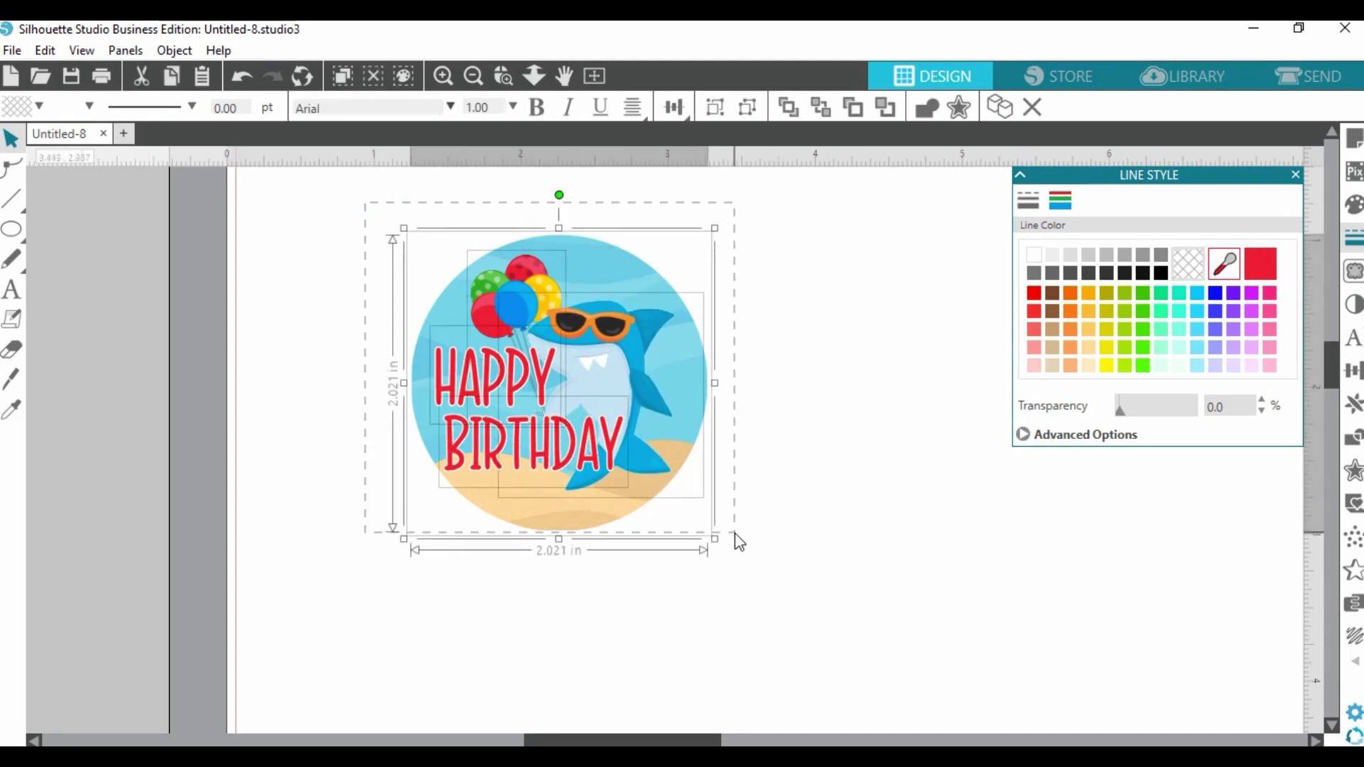
click(715, 108)
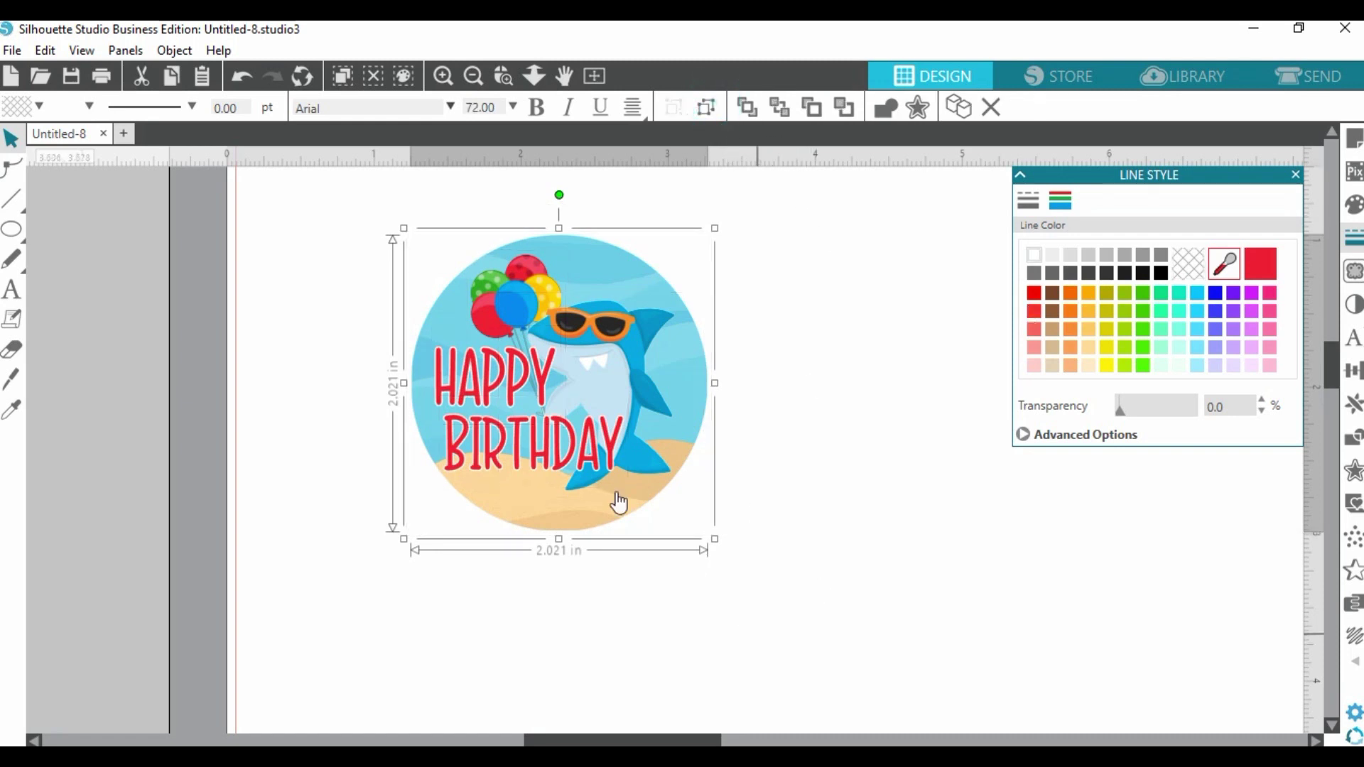
Move the grouped birthday circle into the upper-left corner of the page, inside the print border.
drag(593, 413, 507, 483)
scroll(670, 560, down, 3)
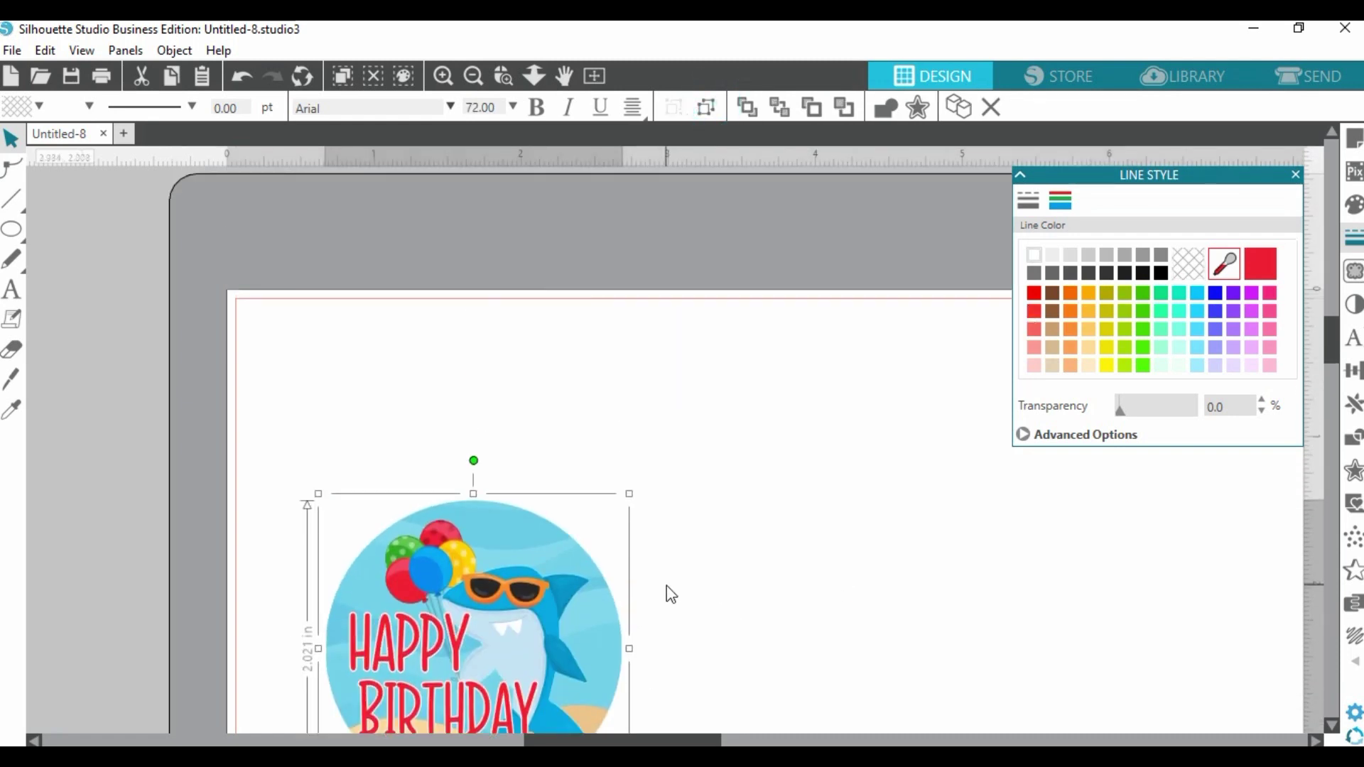
click(595, 425)
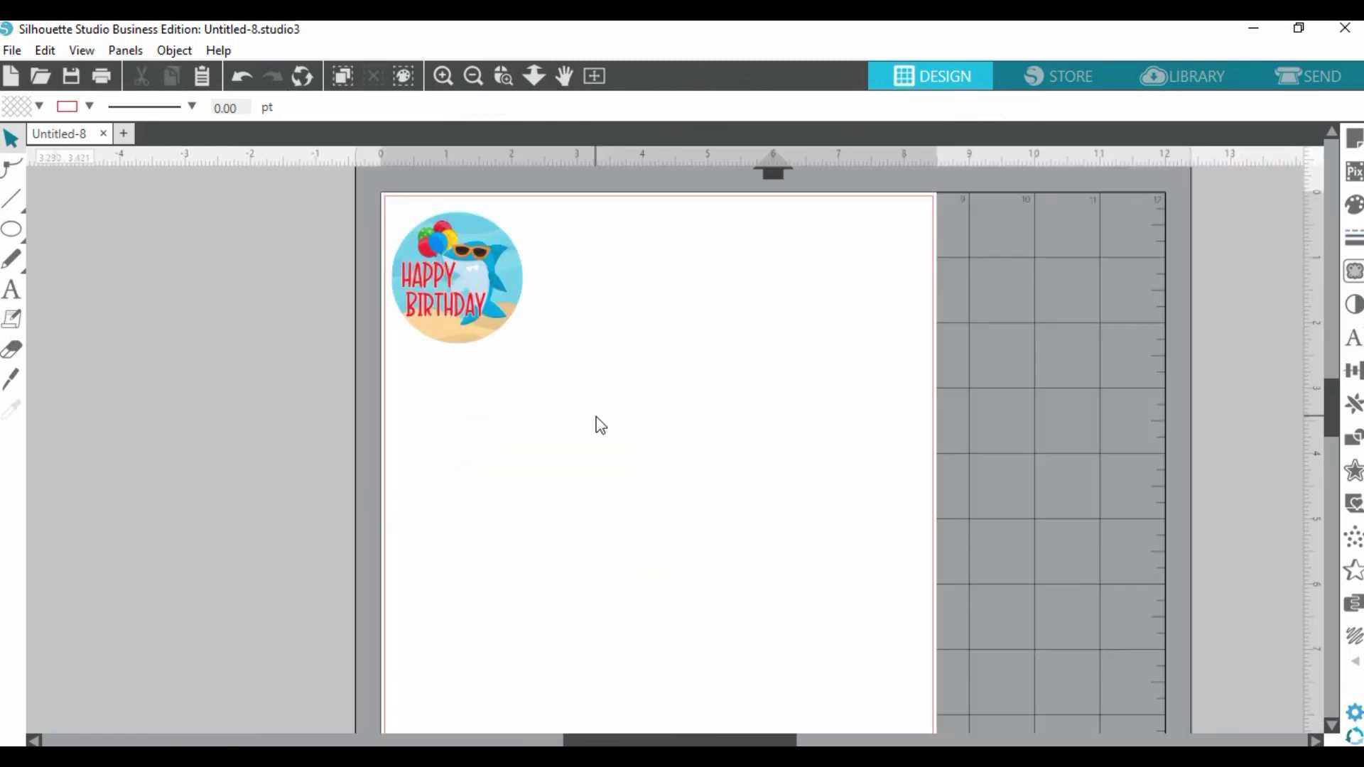
Replicate the grouped birthday circle with Fill Page to cover the sheet with copies.
click(486, 282)
click(174, 50)
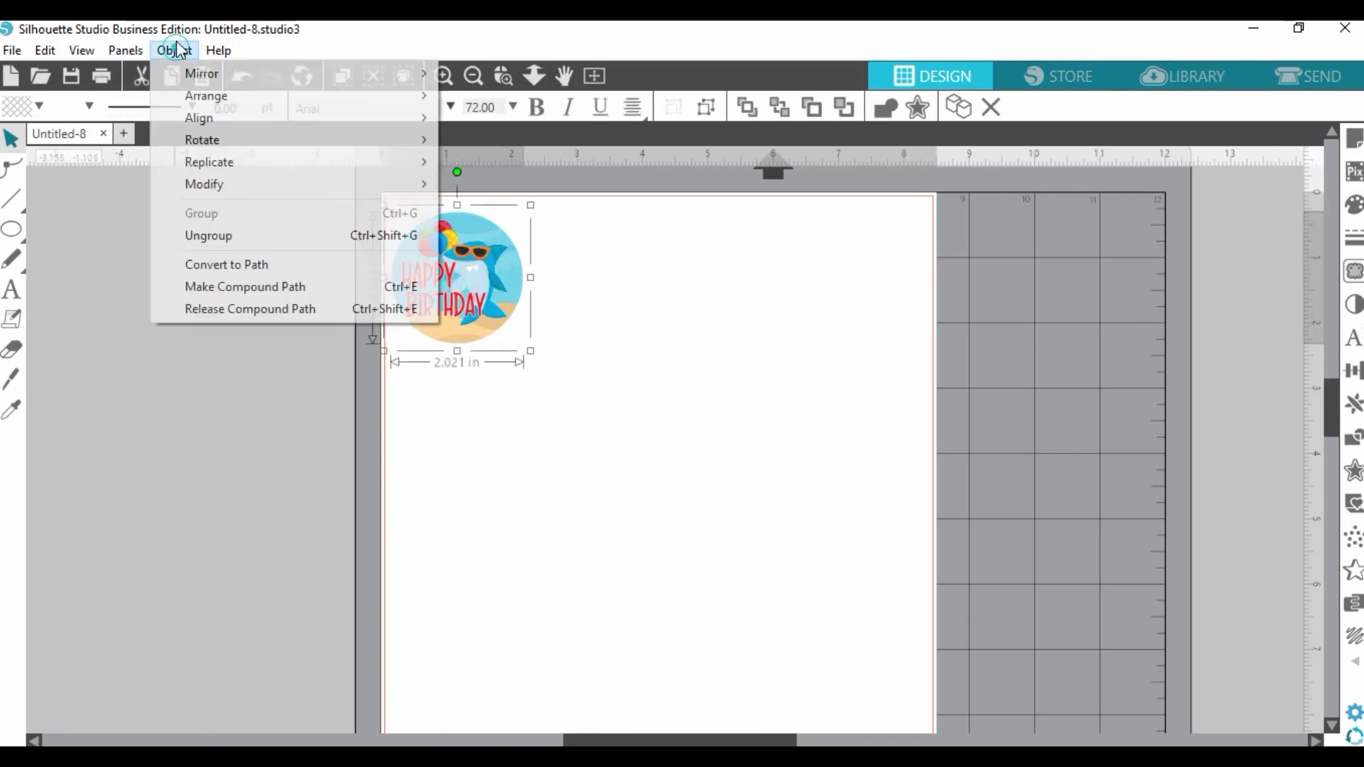
mouse_move(223, 161)
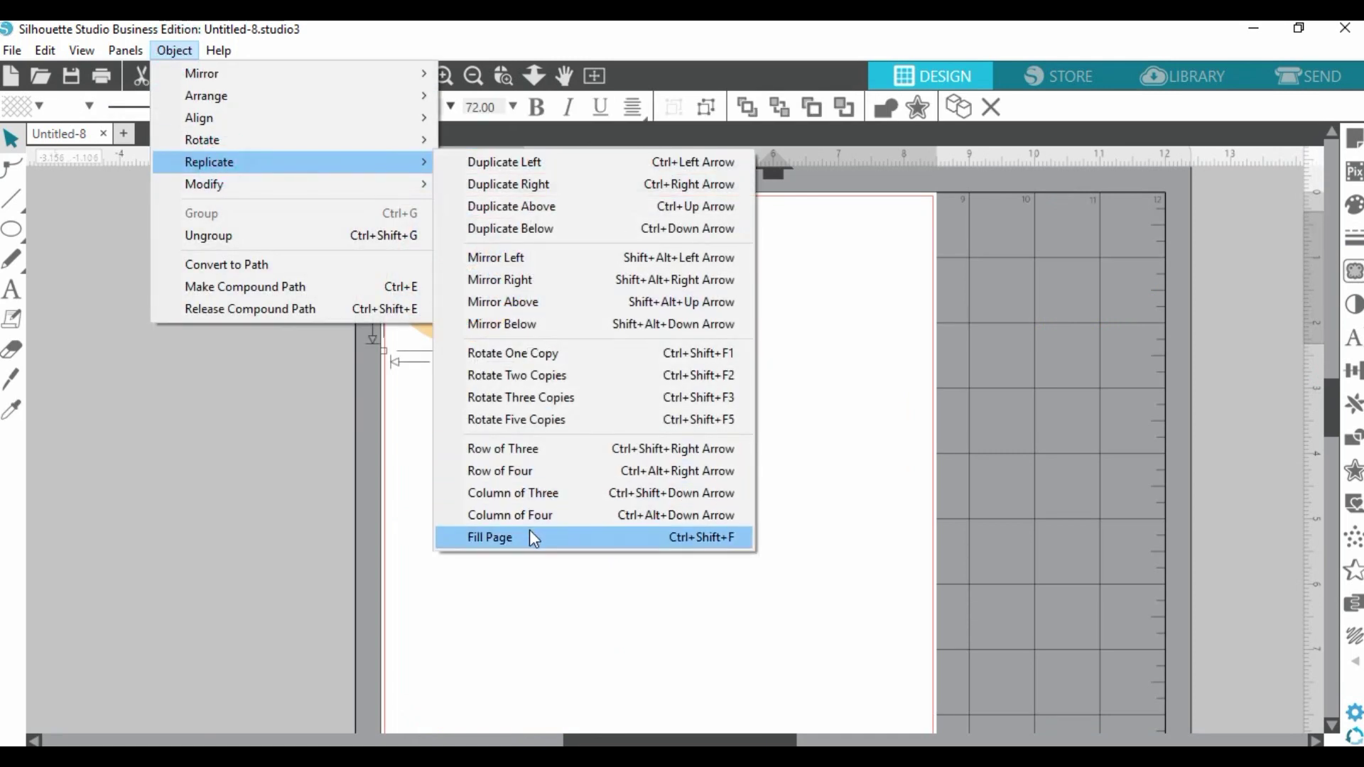
click(530, 538)
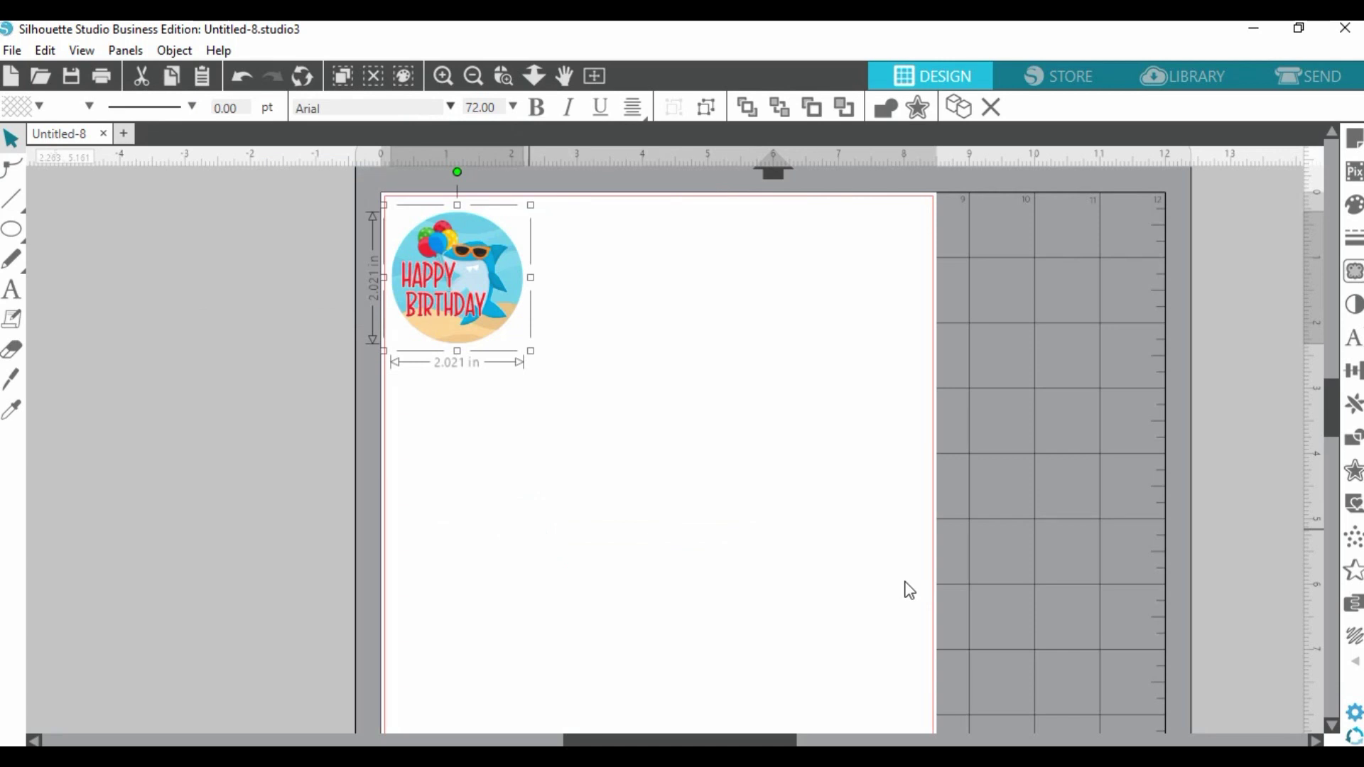
Move the upper three circles of the left column closer together and nearer the page's left edge.
scroll(852, 604, down, 3)
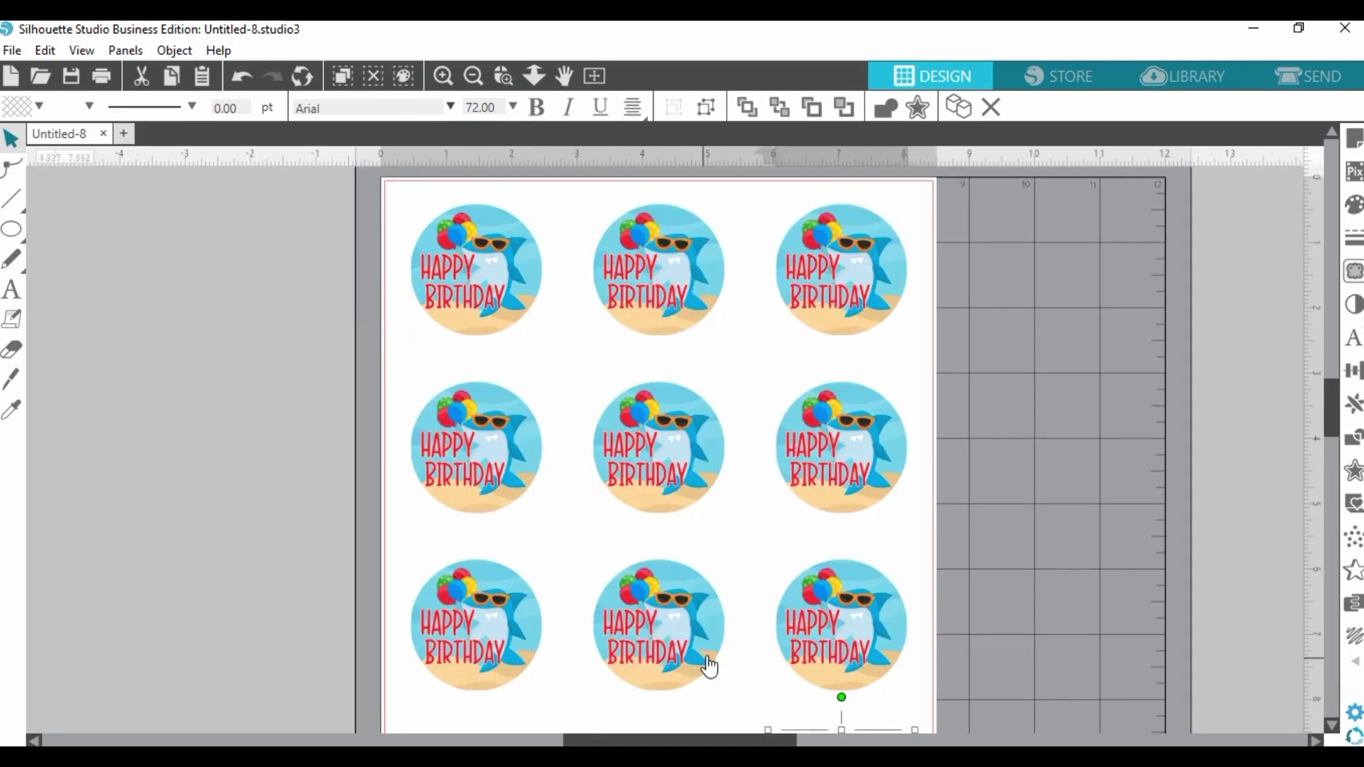
scroll(828, 619, up, 2)
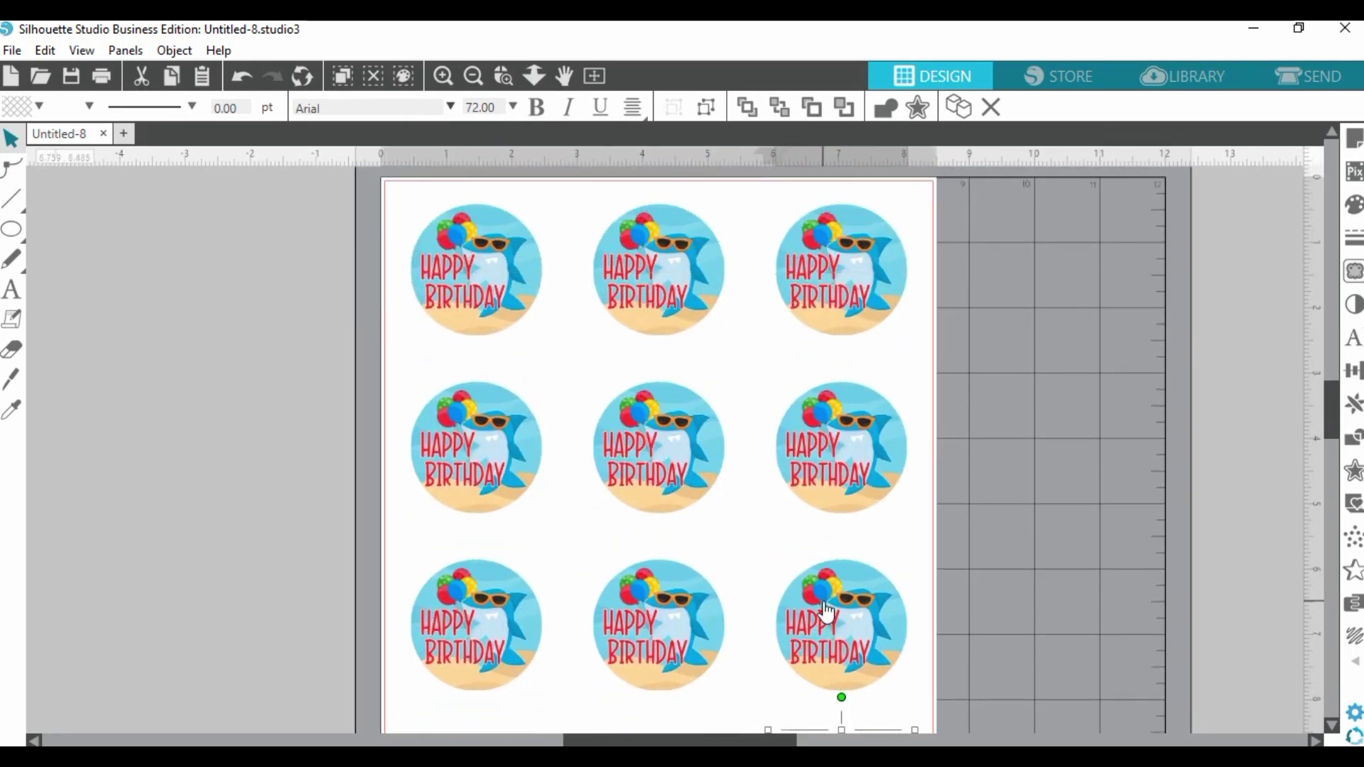
scroll(565, 412, down, 2)
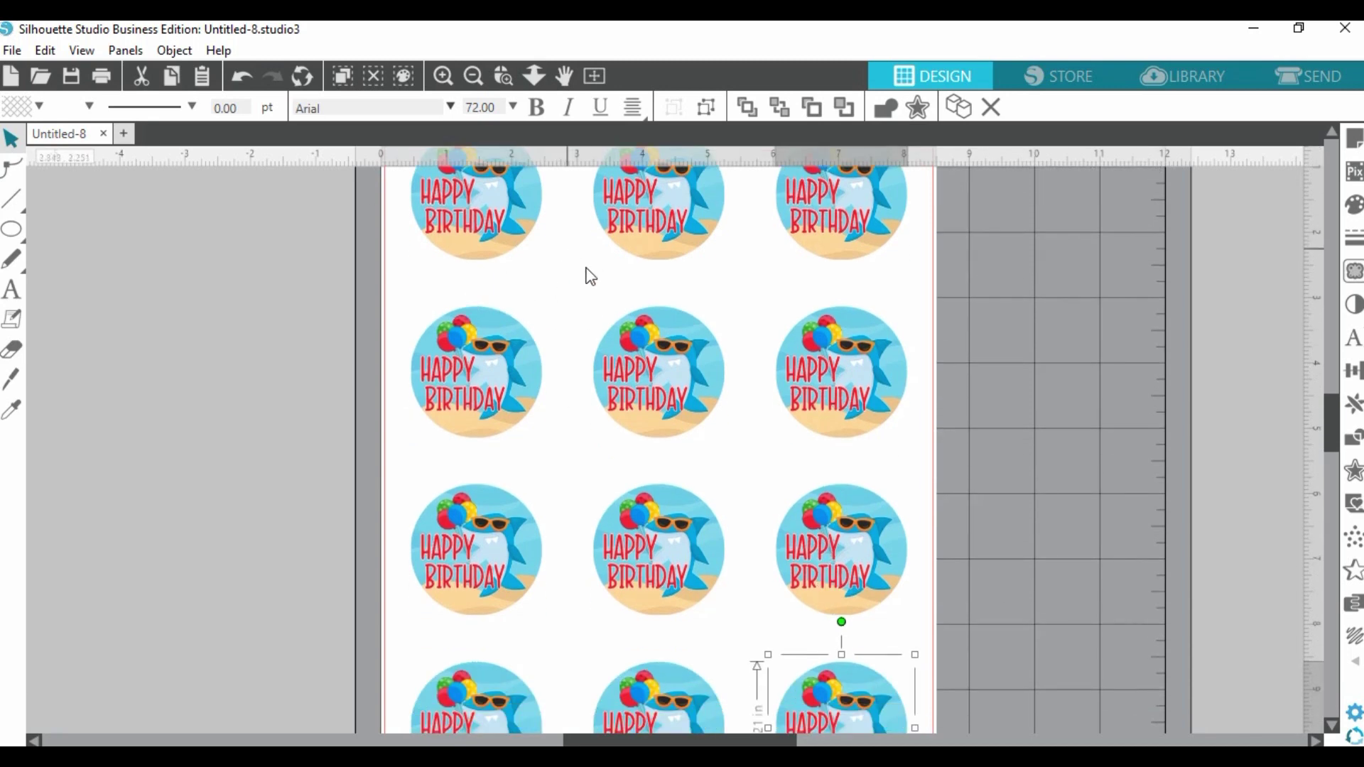
scroll(924, 341, up, 2)
drag(501, 297, 485, 280)
drag(505, 461, 492, 418)
drag(463, 620, 447, 543)
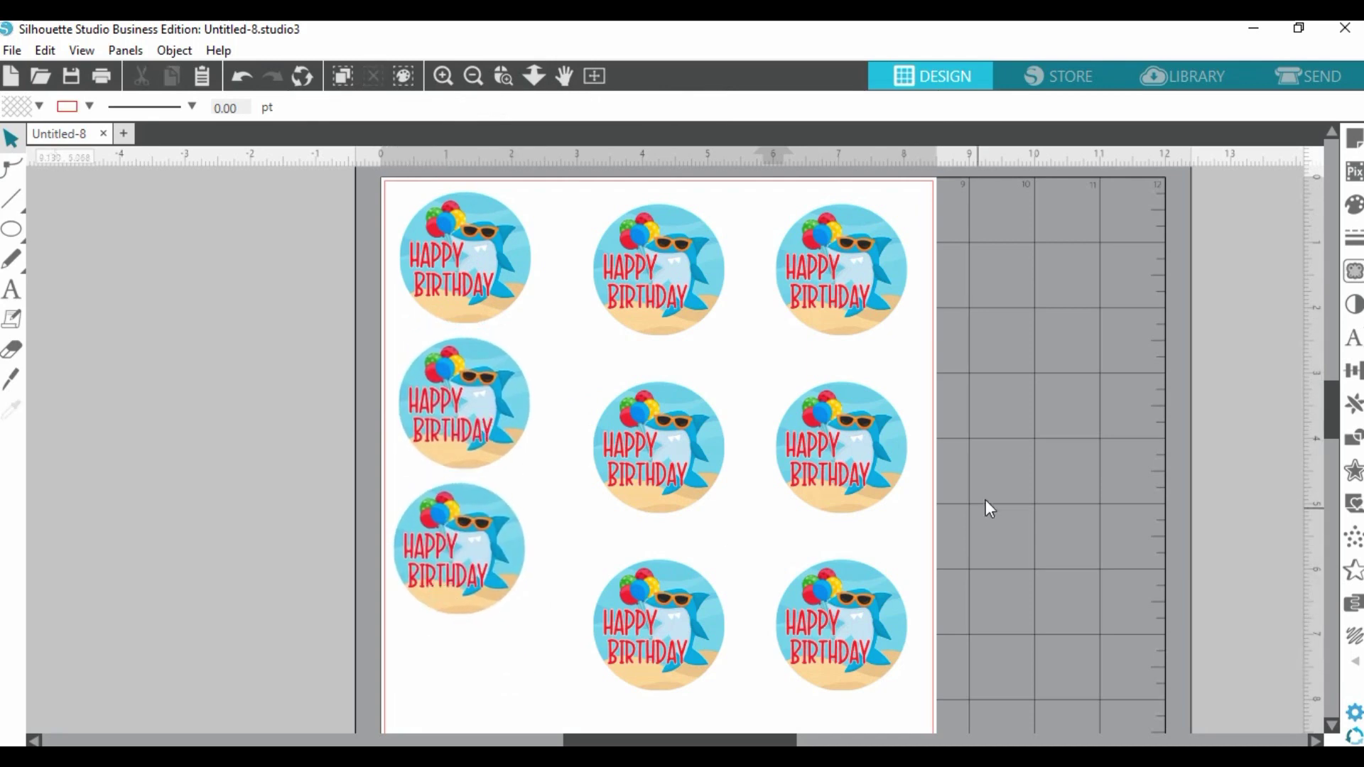
Move the middle column's third-row circle into the left column as a fifth circle, fitting the bottom-left circle closely beneath it.
scroll(987, 506, down, 3)
drag(671, 512, 454, 557)
scroll(904, 529, down, 3)
drag(471, 454, 463, 447)
click(606, 393)
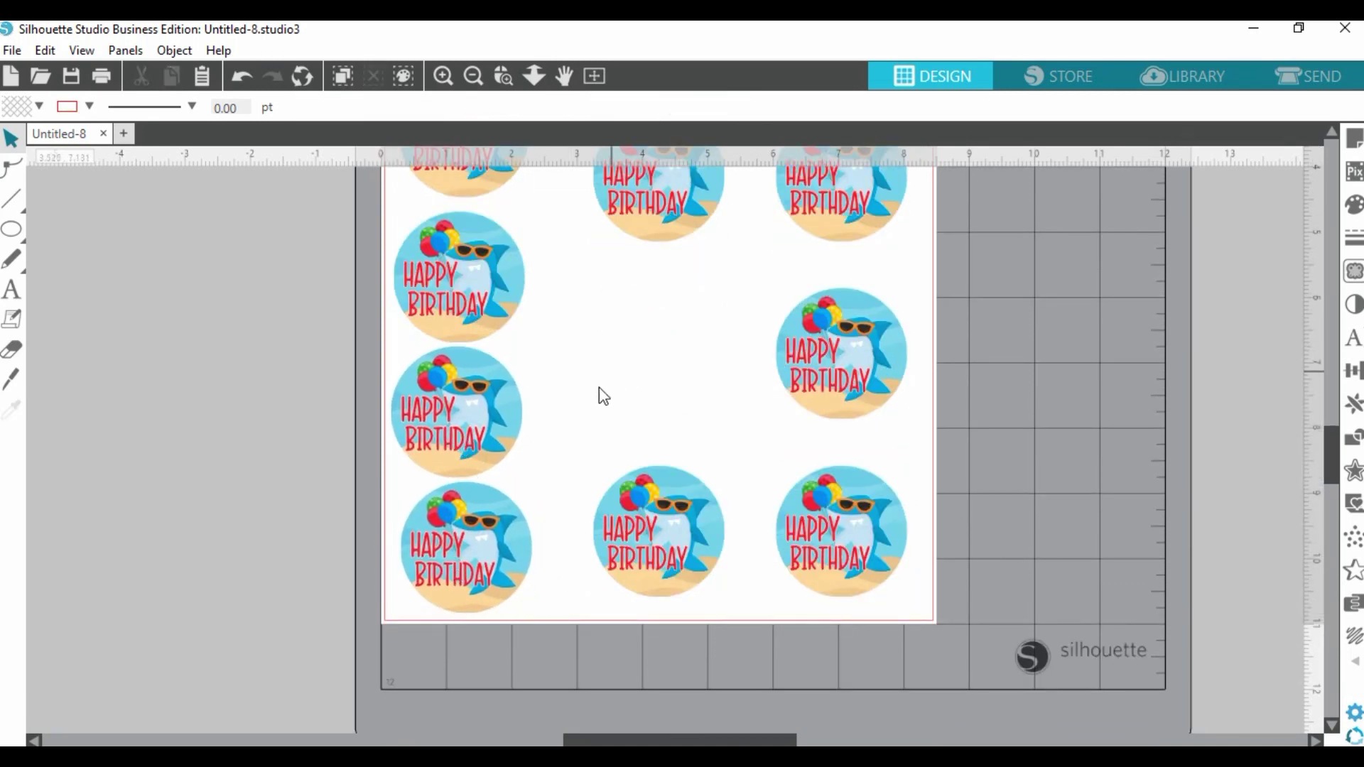
scroll(496, 413, up, 3)
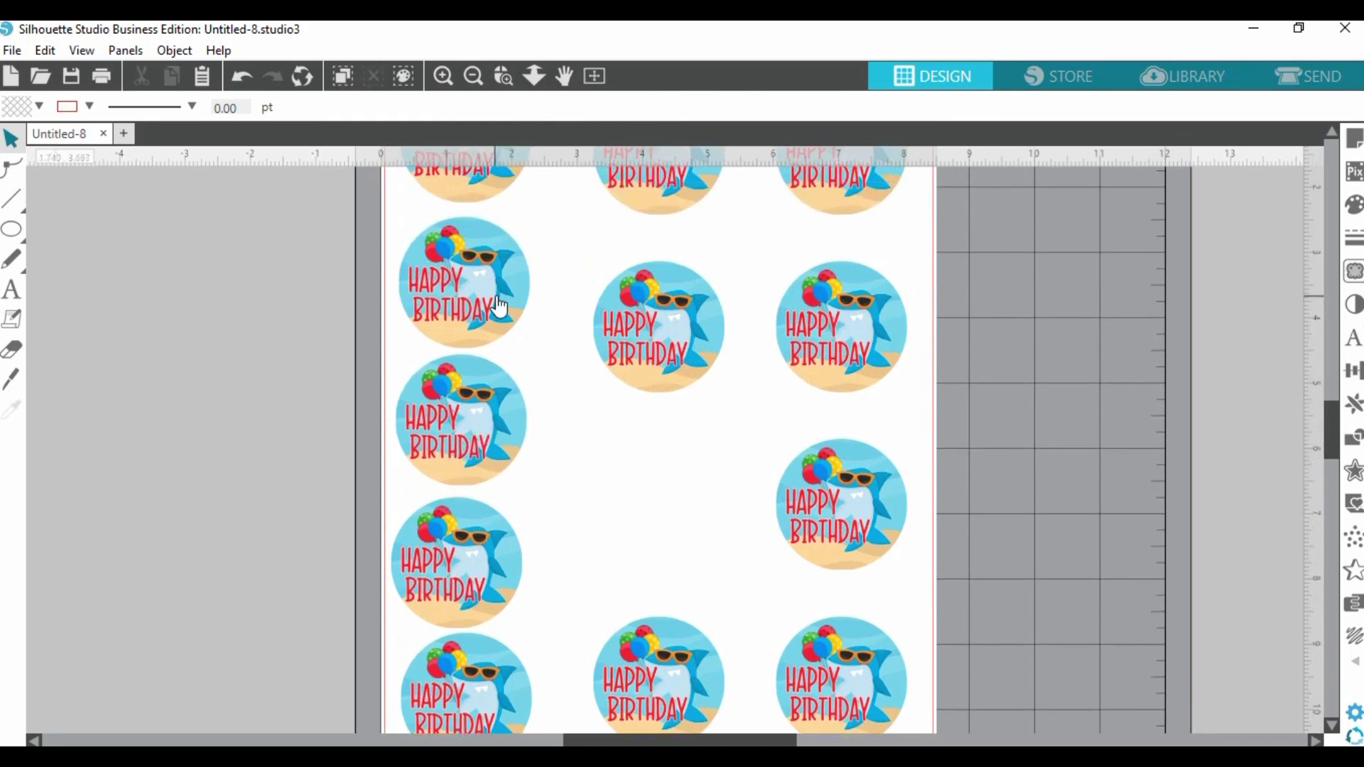
Open the print page setup, look through the available paper sizes, including Letter 8 1/2 x 11 in, and cancel the dialog.
scroll(830, 400, up, 2)
scroll(830, 400, up, 1)
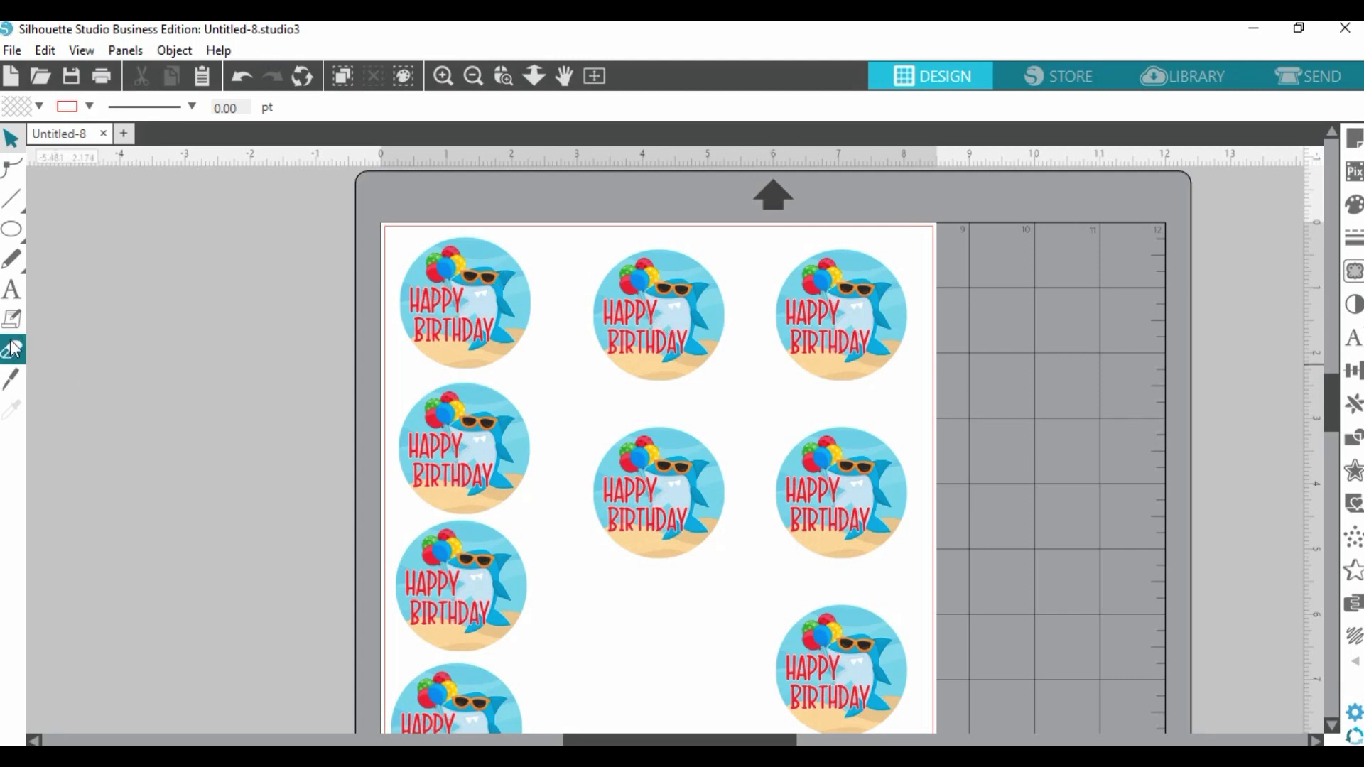
scroll(918, 561, down, 1)
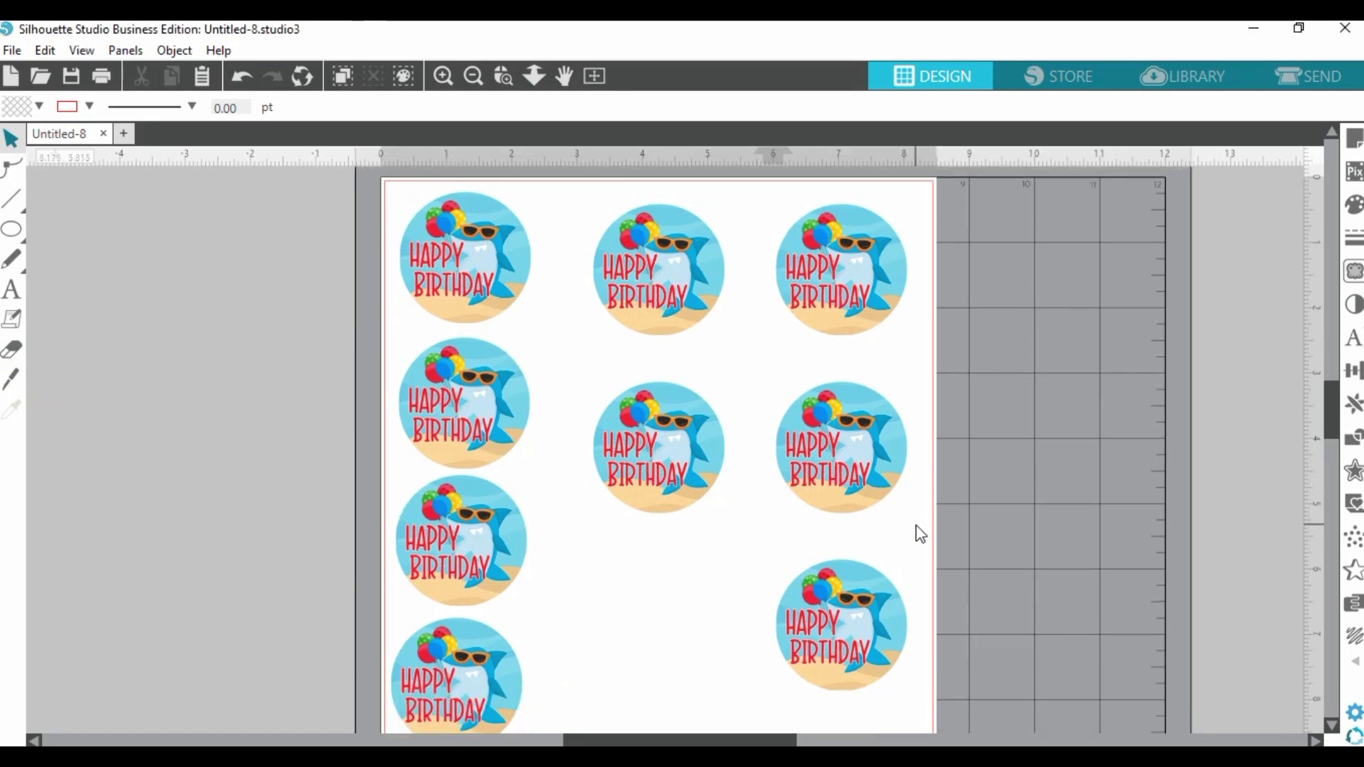
scroll(915, 533, up, 4)
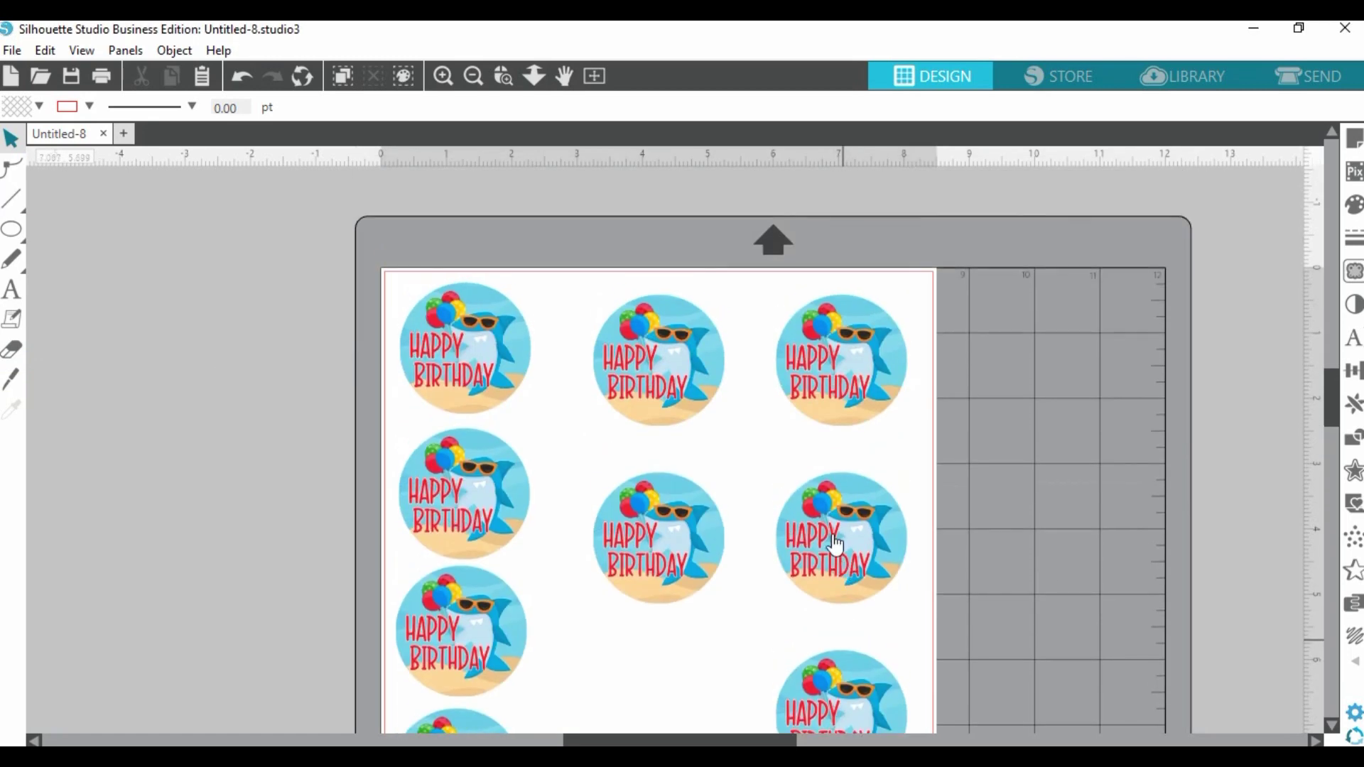
click(13, 51)
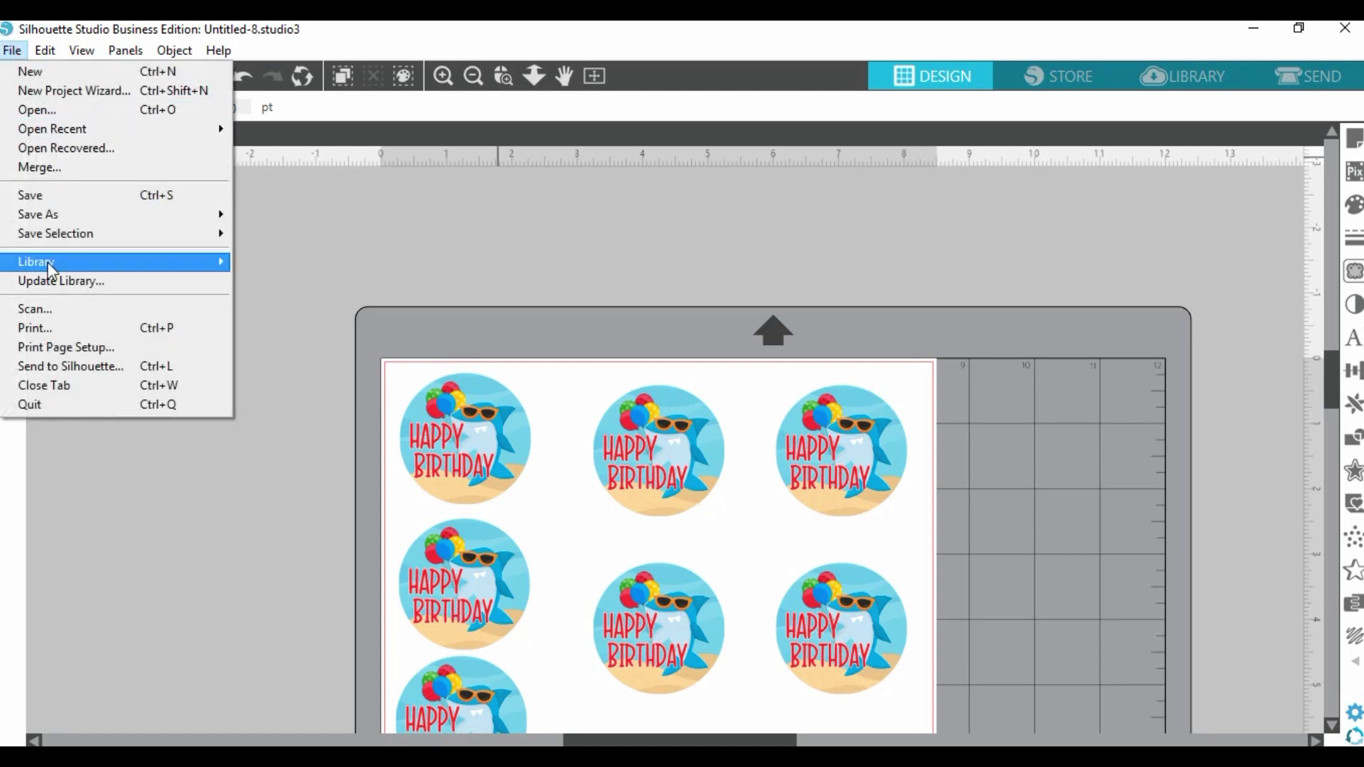
click(40, 341)
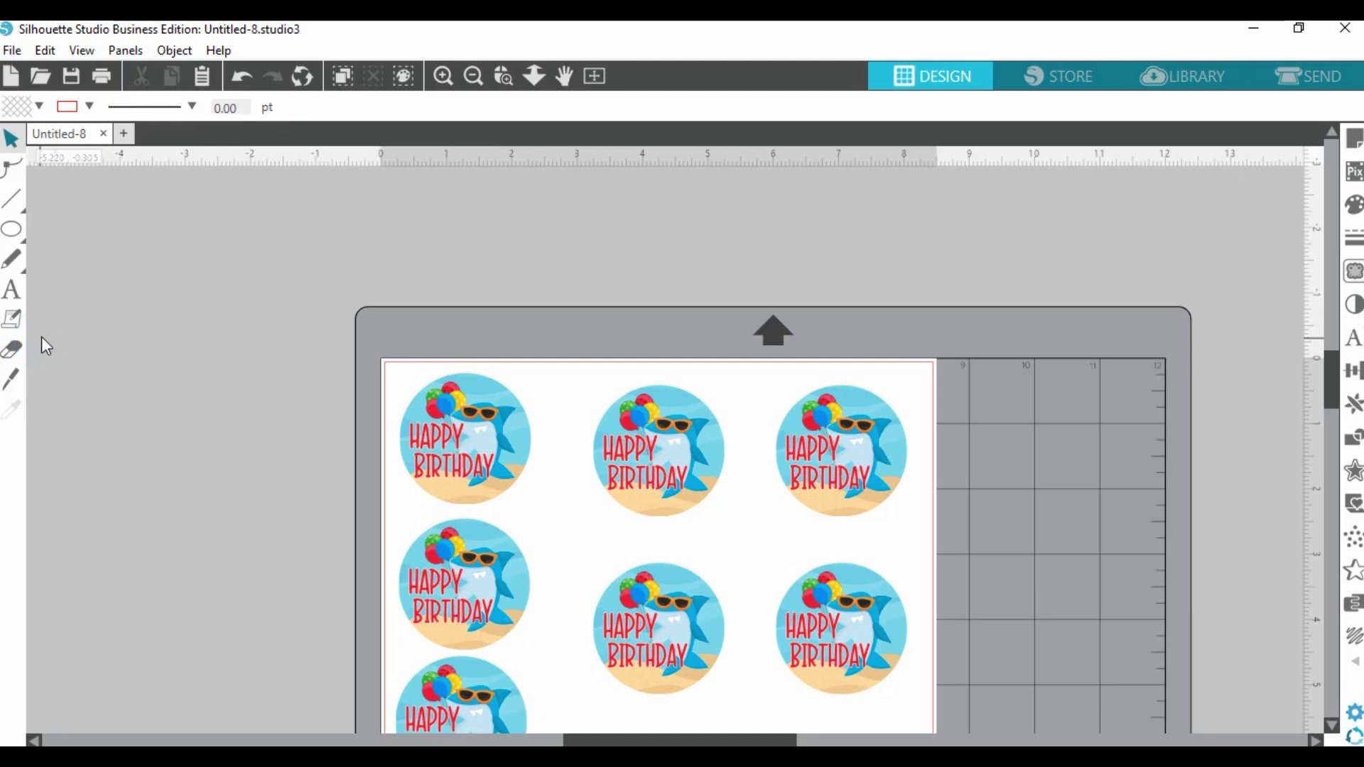
click(204, 330)
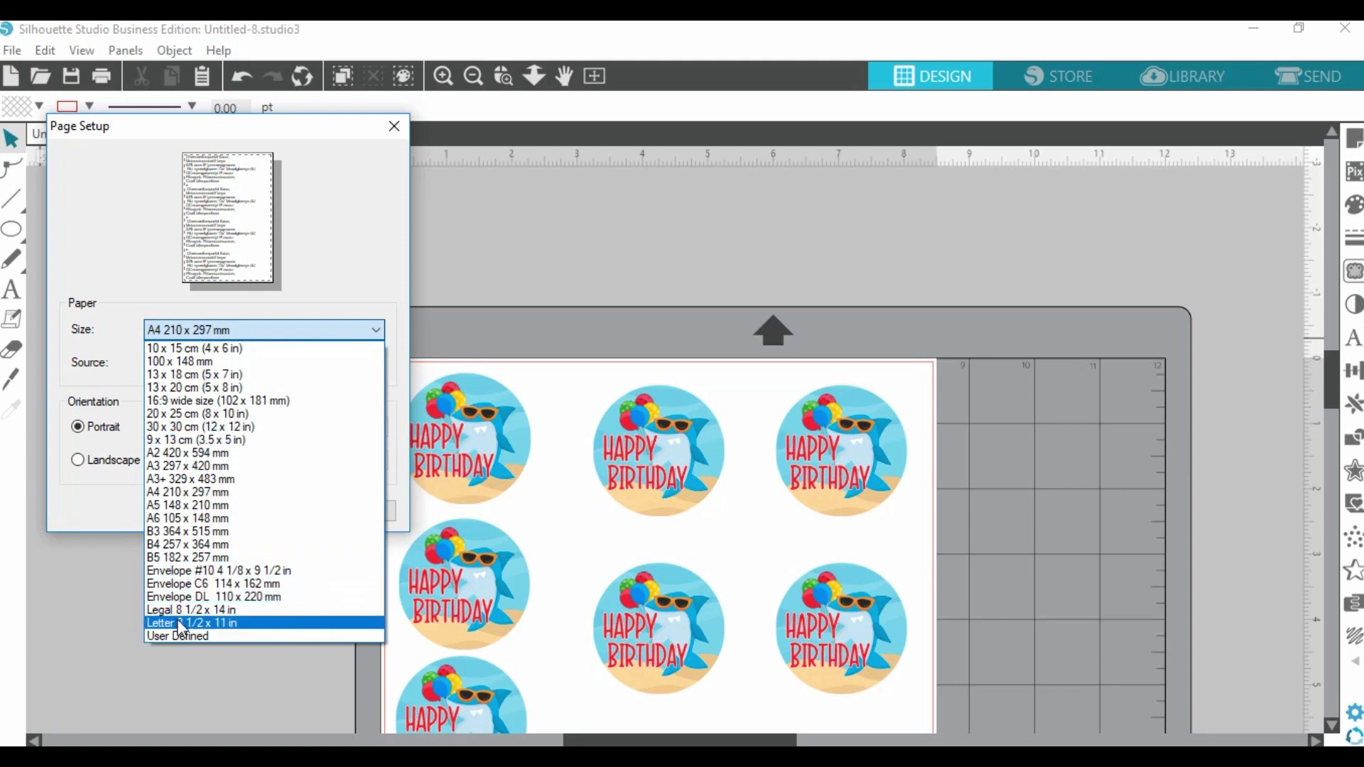
click(99, 674)
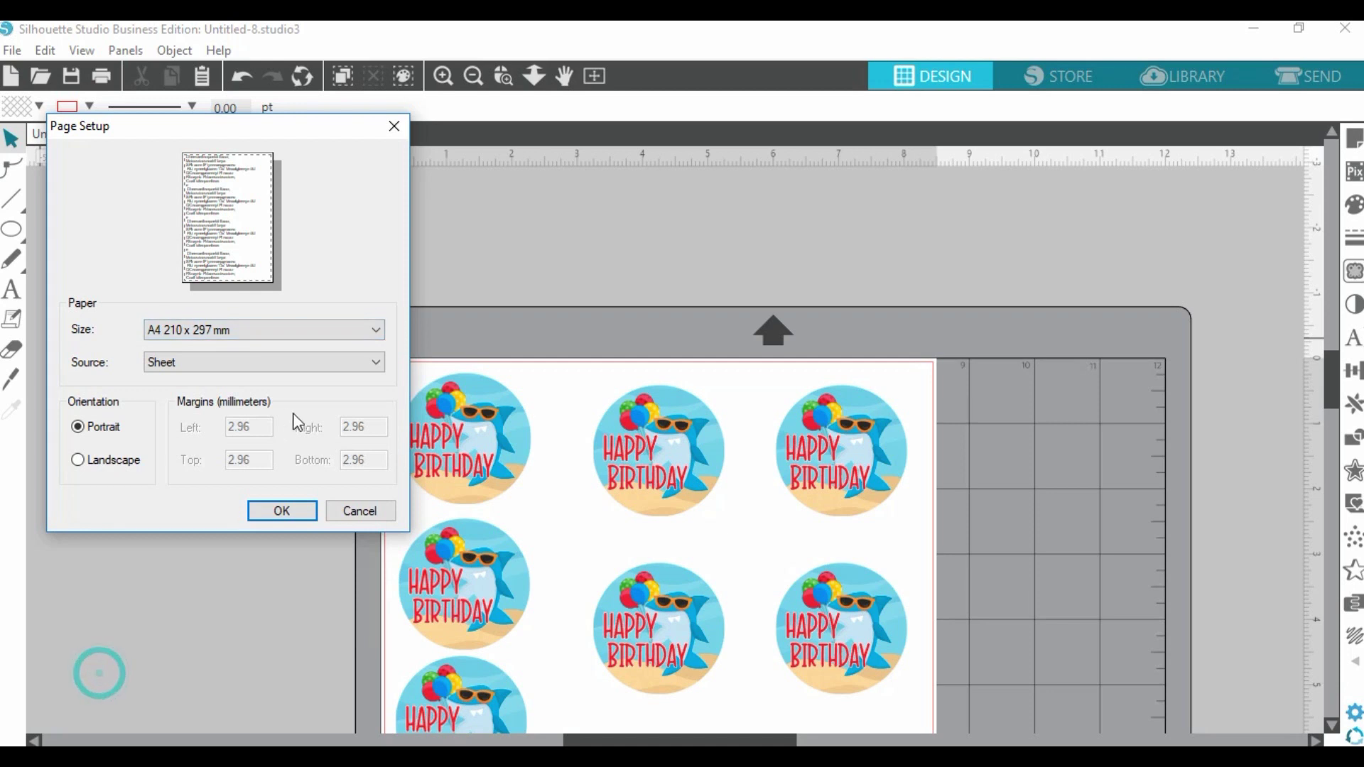
click(338, 512)
Open the print dialog to check the printer selection and number of copies, and close it without printing.
click(13, 49)
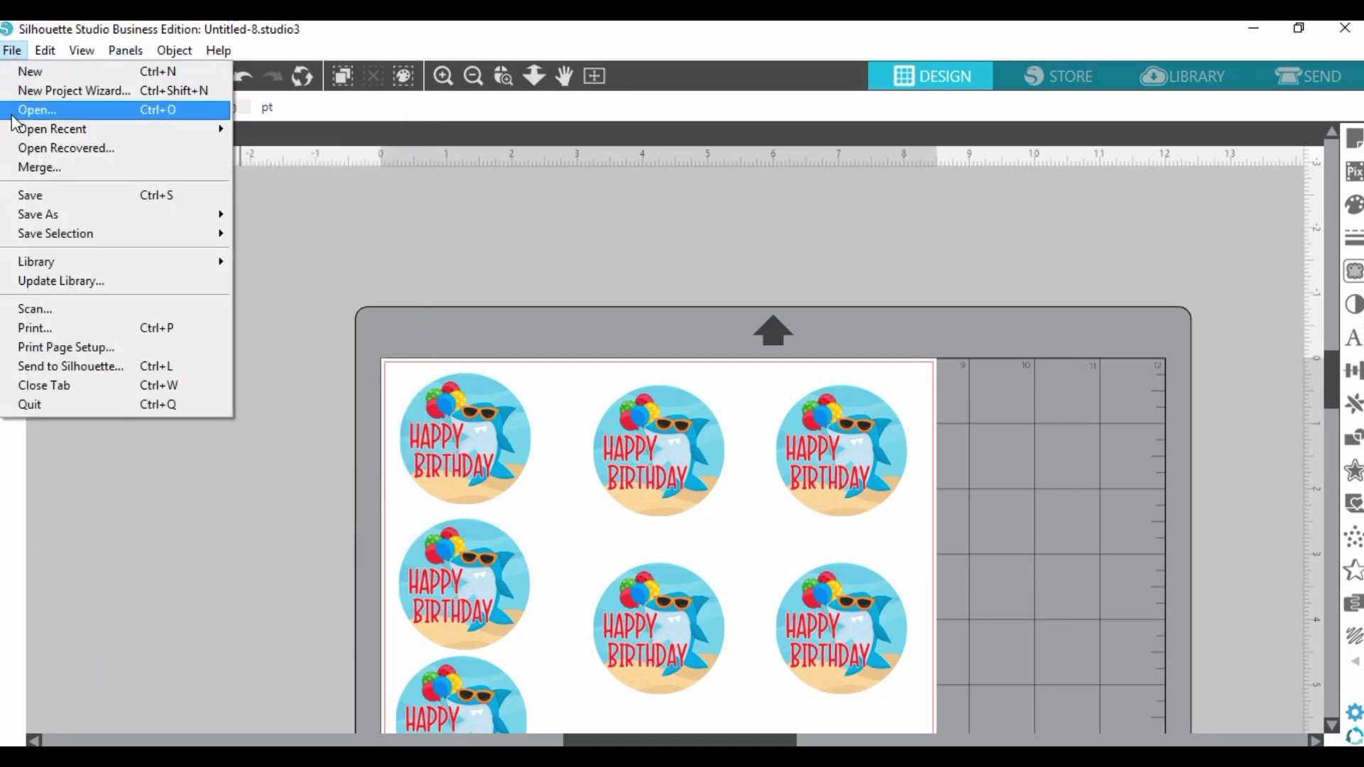
click(46, 327)
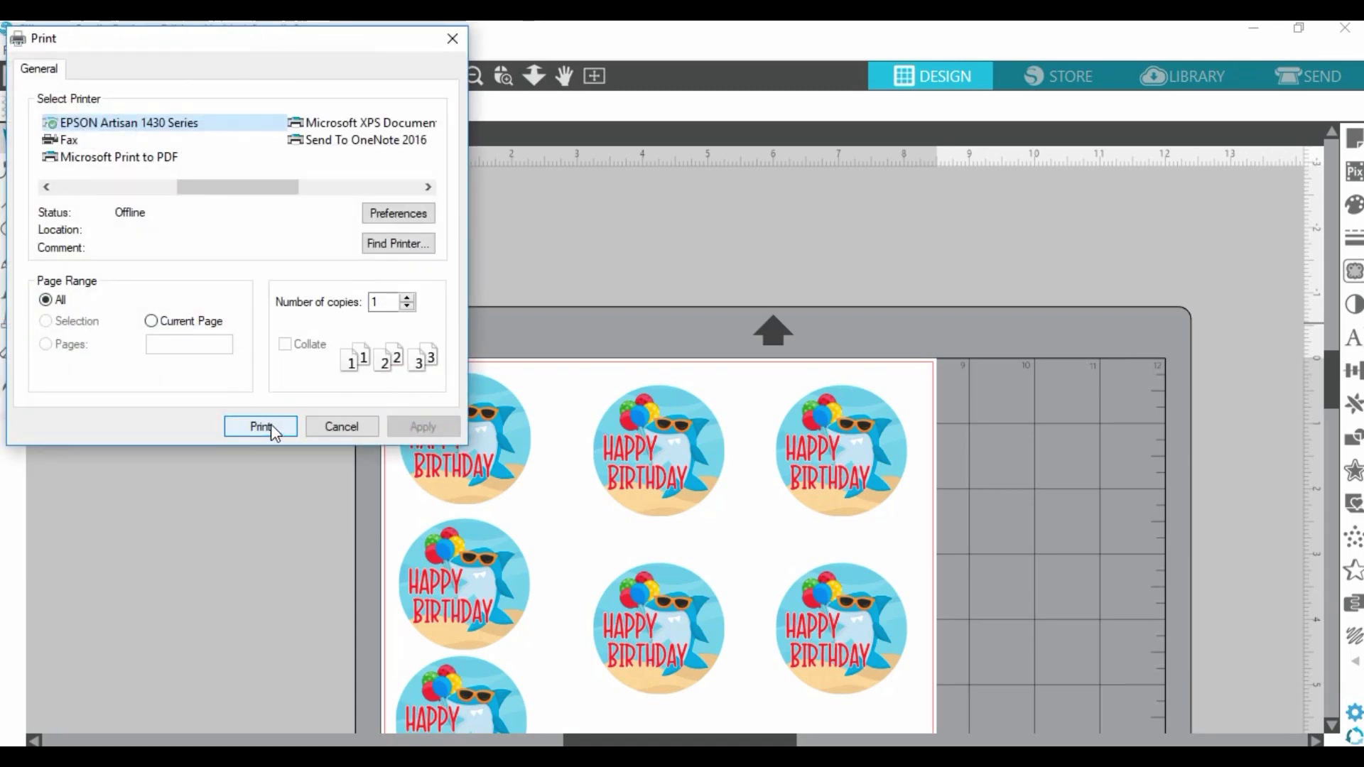
click(340, 427)
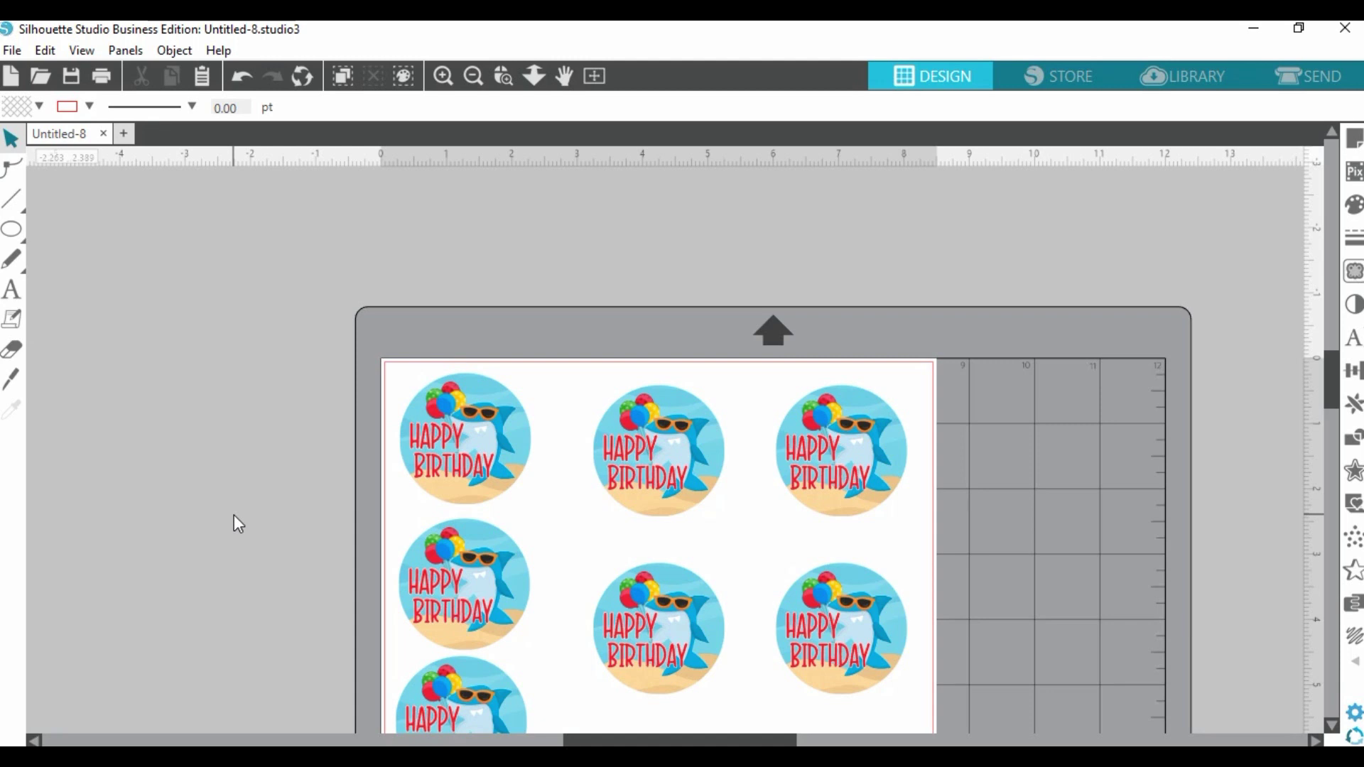
Select all the birthday circles on the page and set them to Cut Edge in the Send workspace.
scroll(220, 336, down, 1)
scroll(219, 337, down, 2)
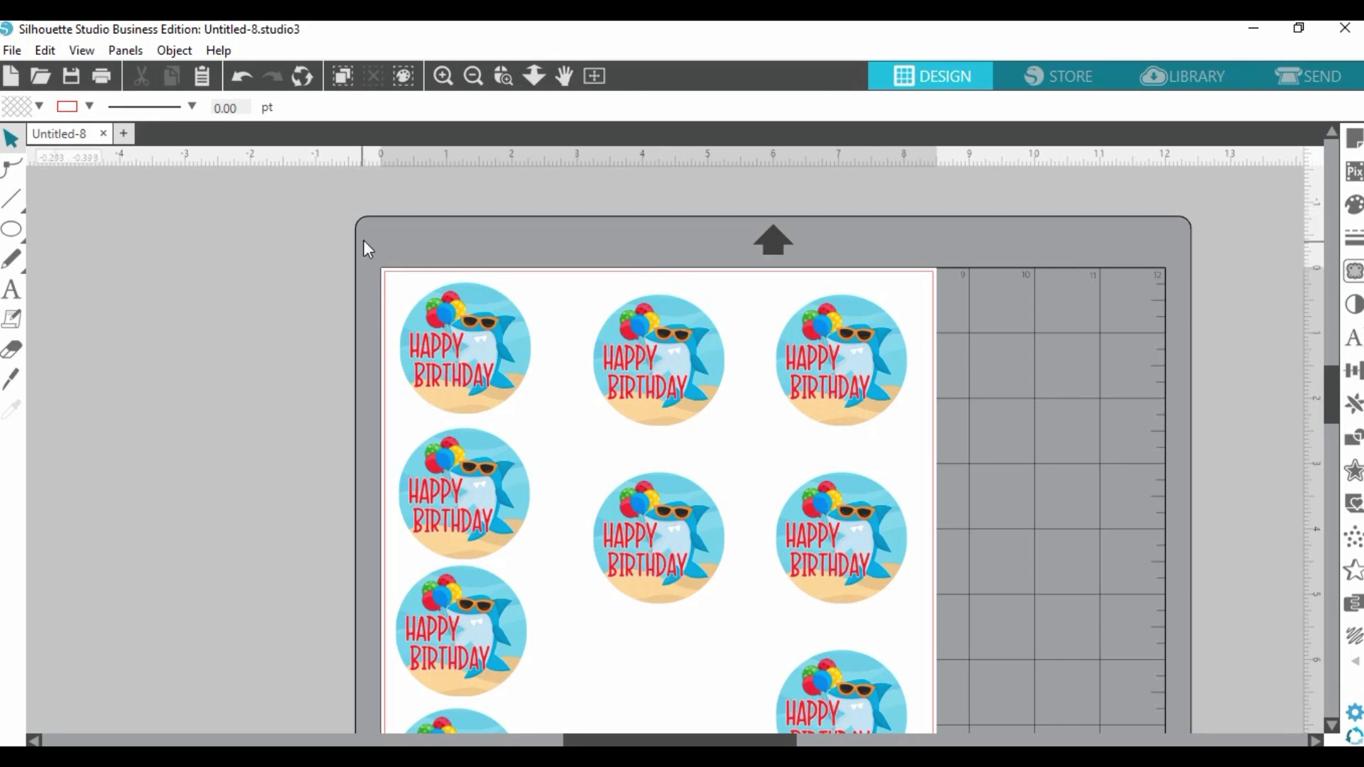
drag(377, 226, 987, 481)
scroll(983, 472, down, 3)
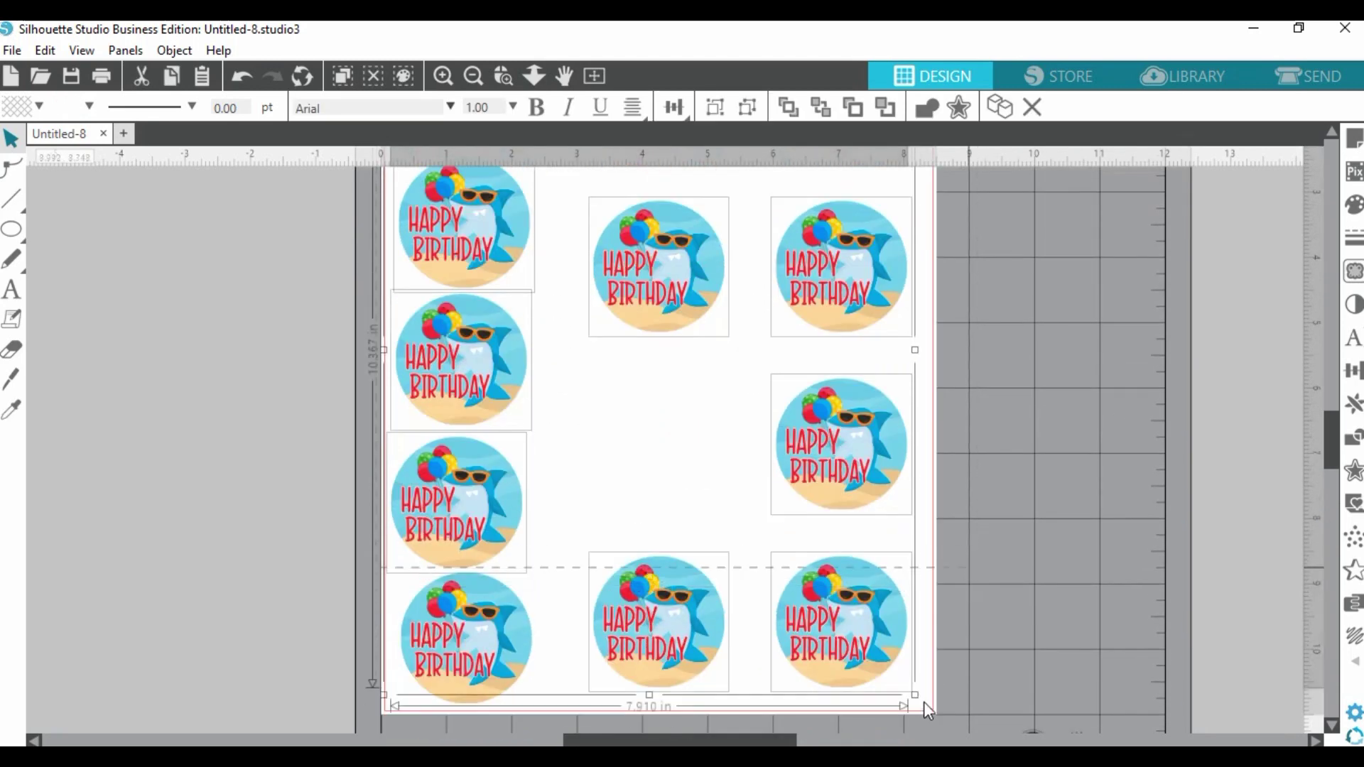
click(1310, 76)
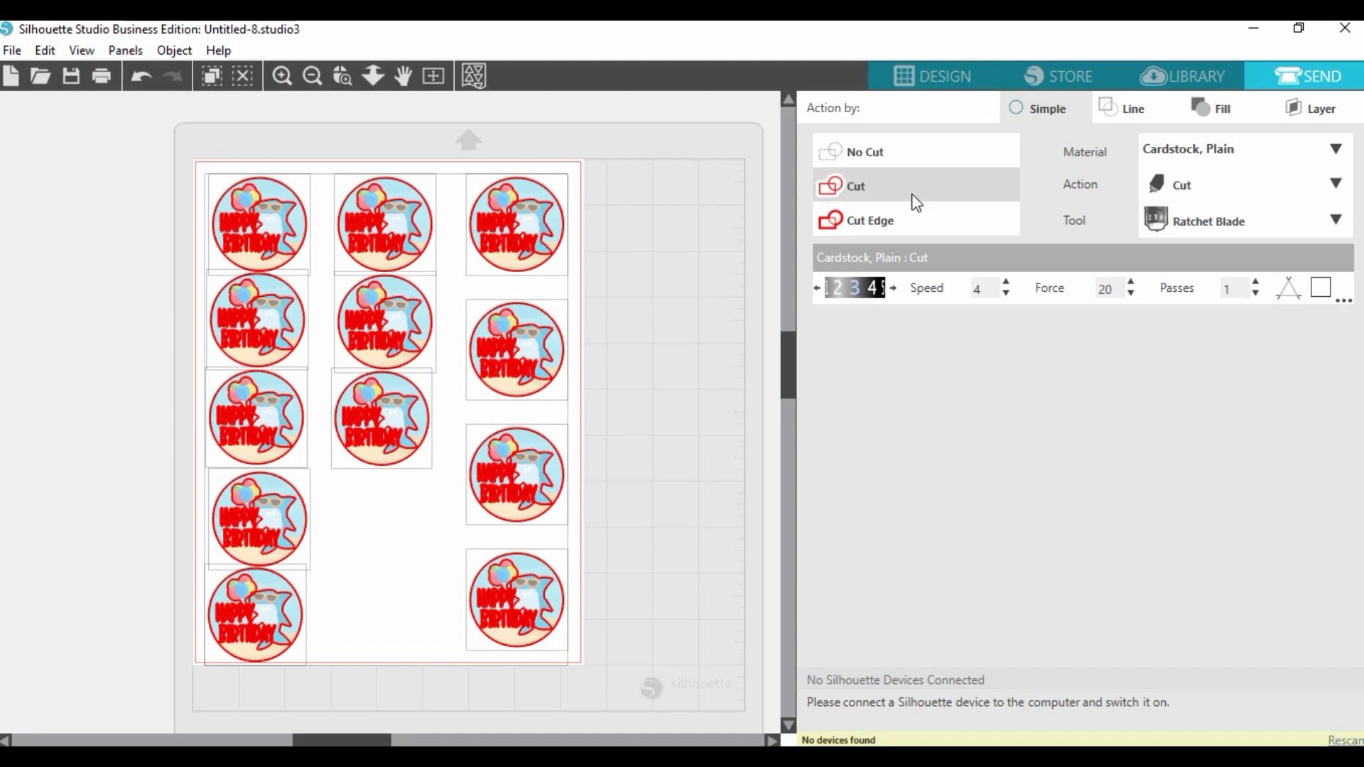
click(902, 219)
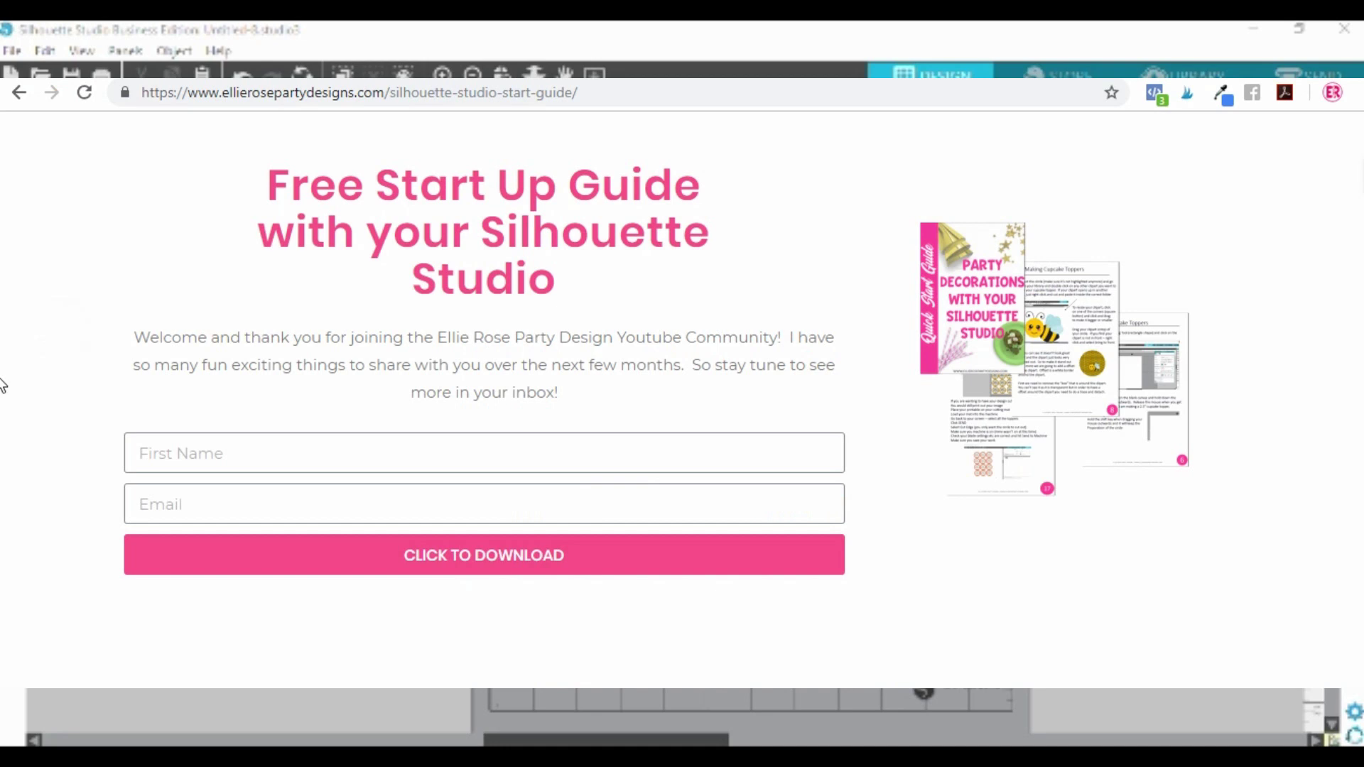
On the Free Start Up Guide web page in the browser, fill in the first name and email address.
click(201, 455)
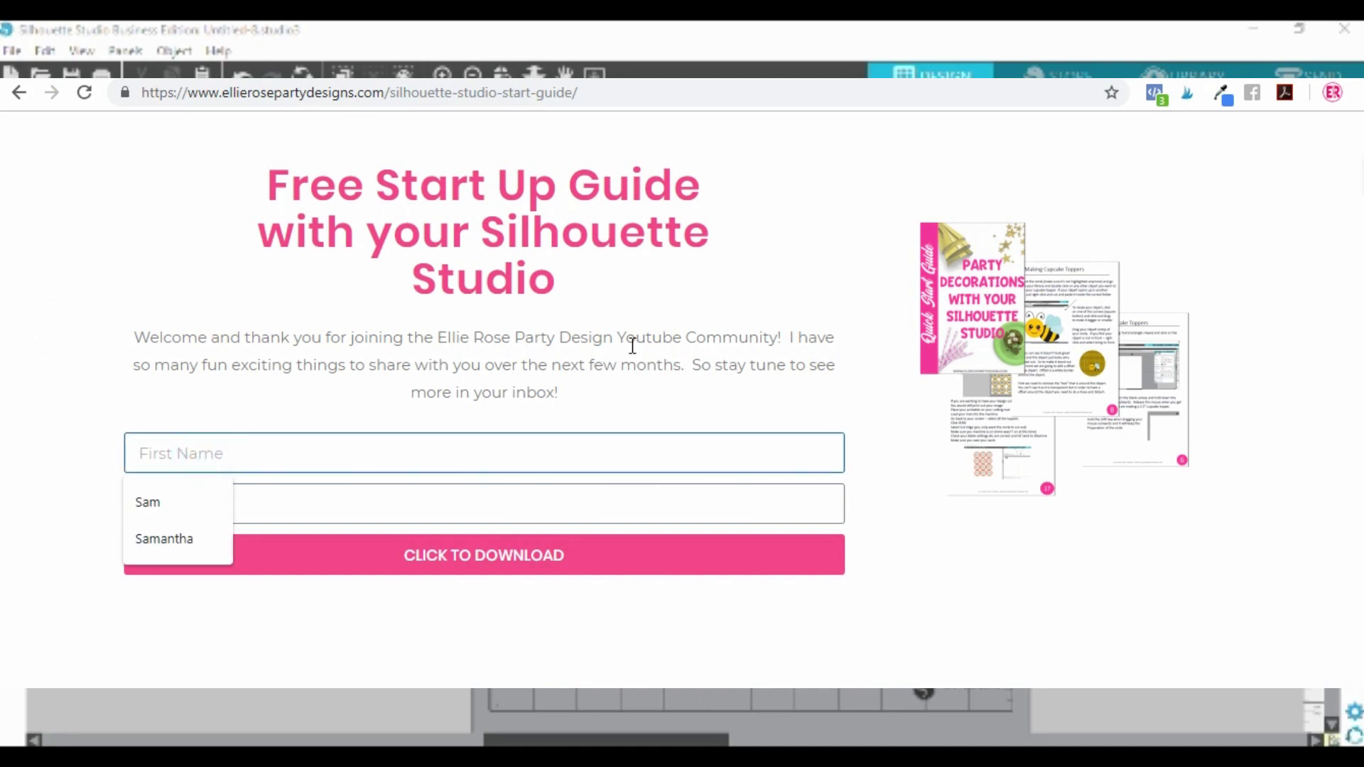
text(NAME)
key(Tab)
text(EMAIL)
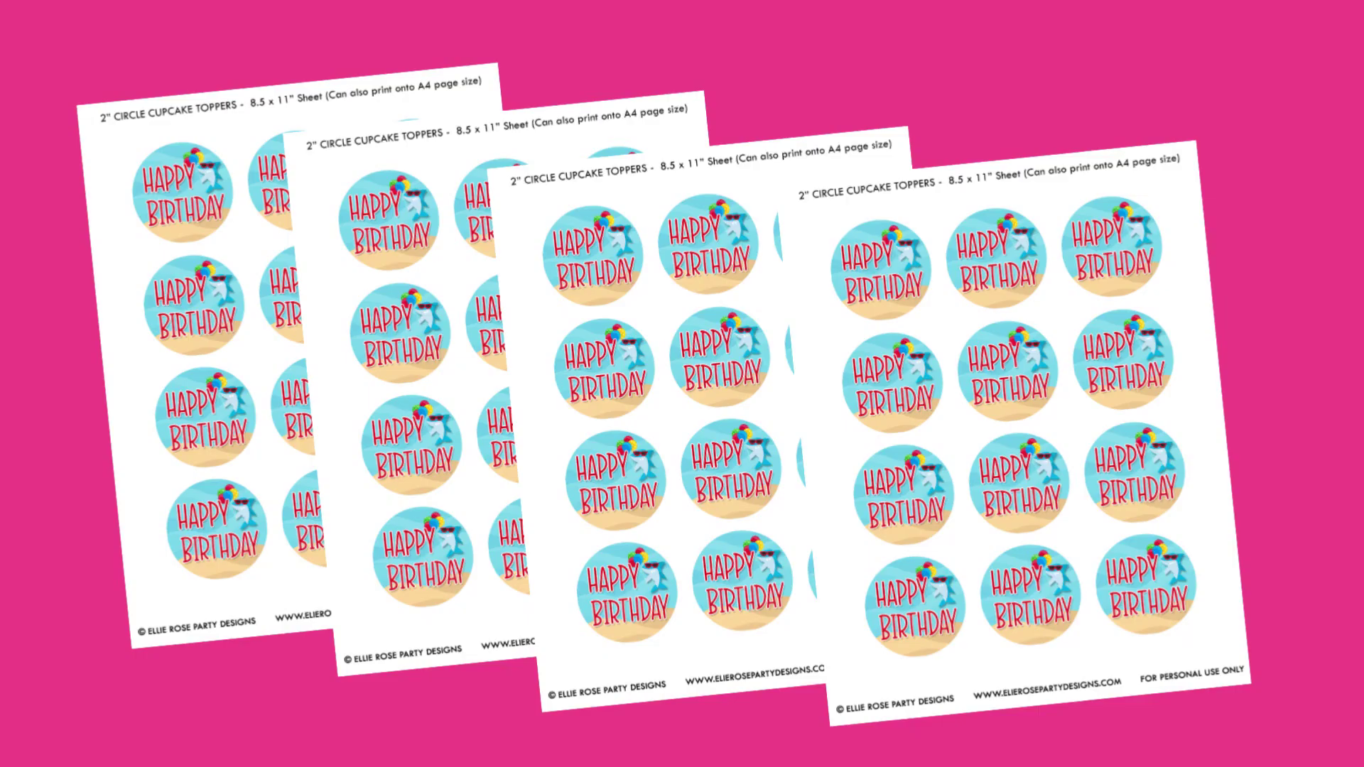